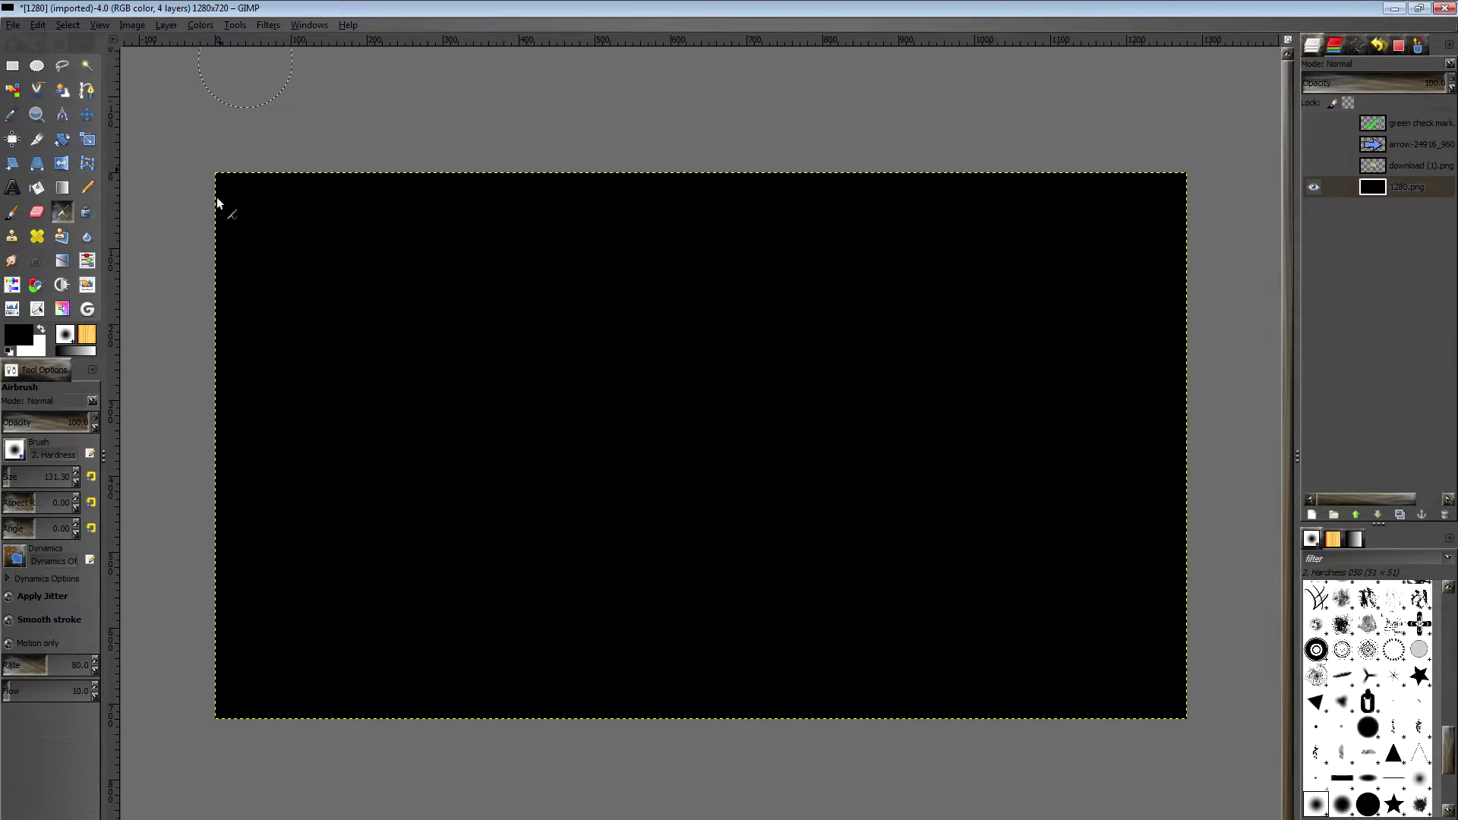
# - Set the foreground colour to the muted red ae4a4a and bucket-fill the black background layer with it
pyautogui.click(20, 335)
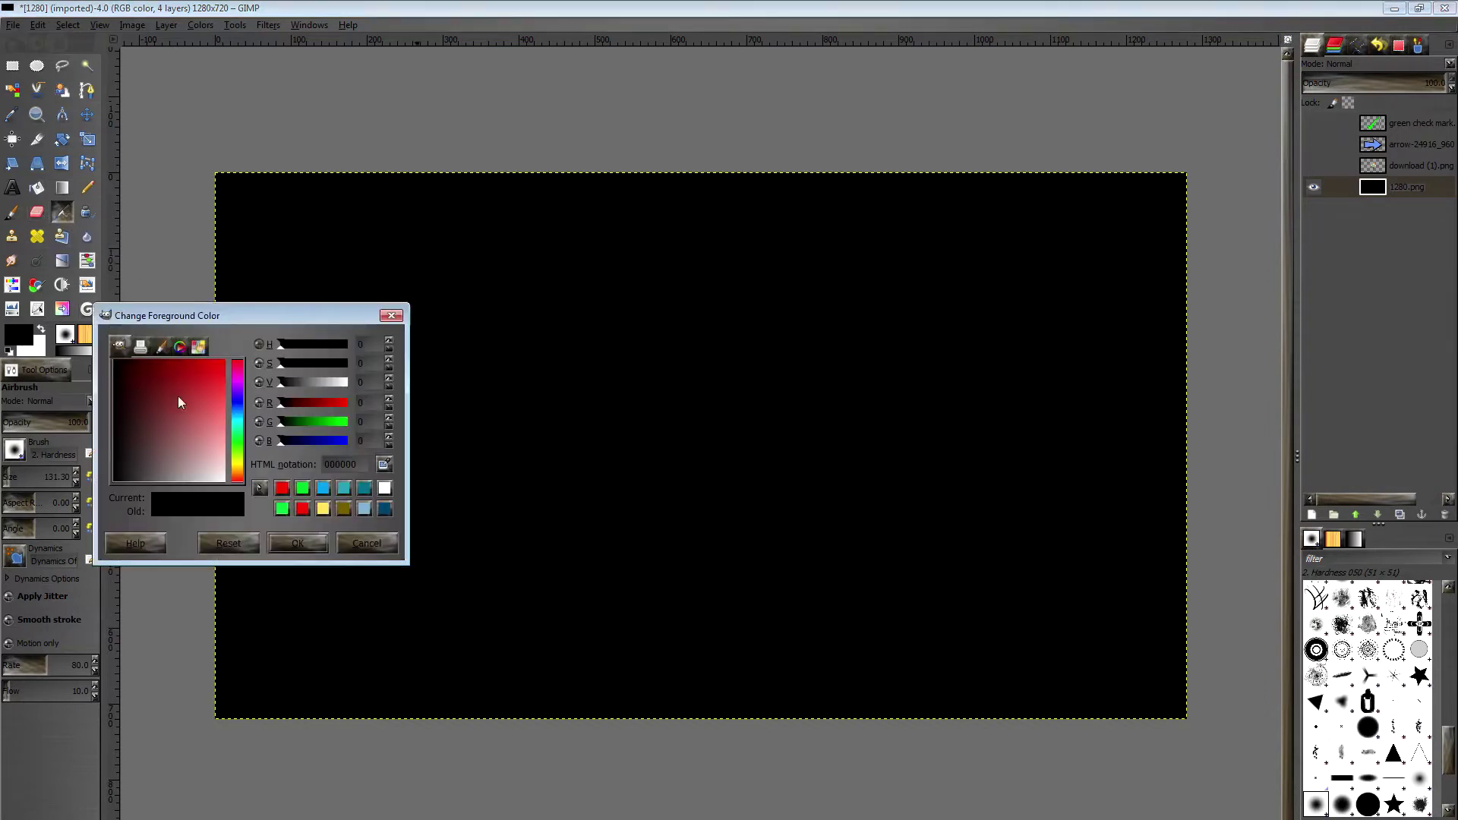
pyautogui.moveTo(169, 385); pyautogui.dragTo(189, 412)
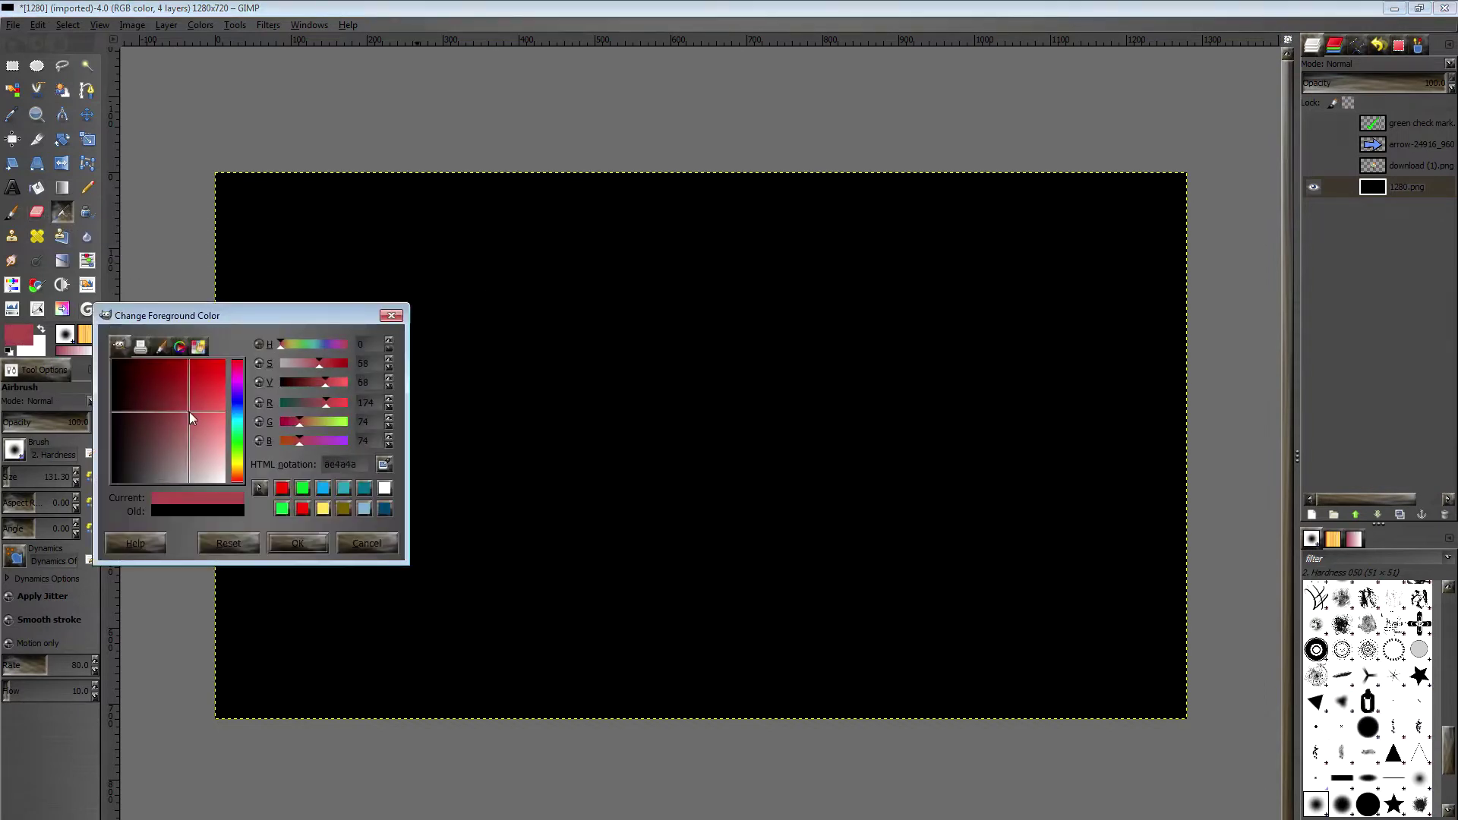
pyautogui.click(297, 543)
pyautogui.click(37, 187)
pyautogui.click(454, 425)
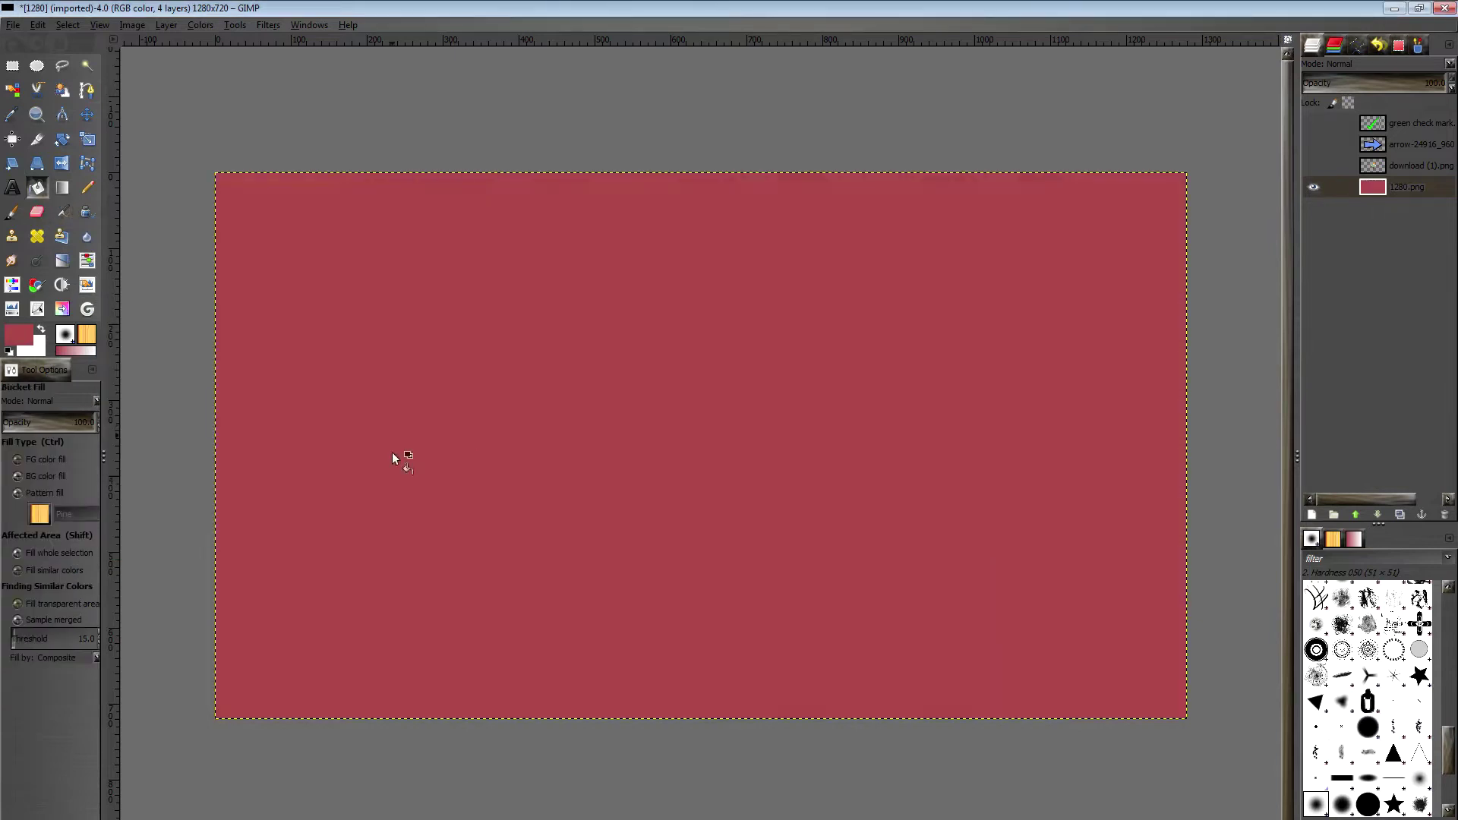
# - Set the background colour to a strong dark red
pyautogui.click(43, 348)
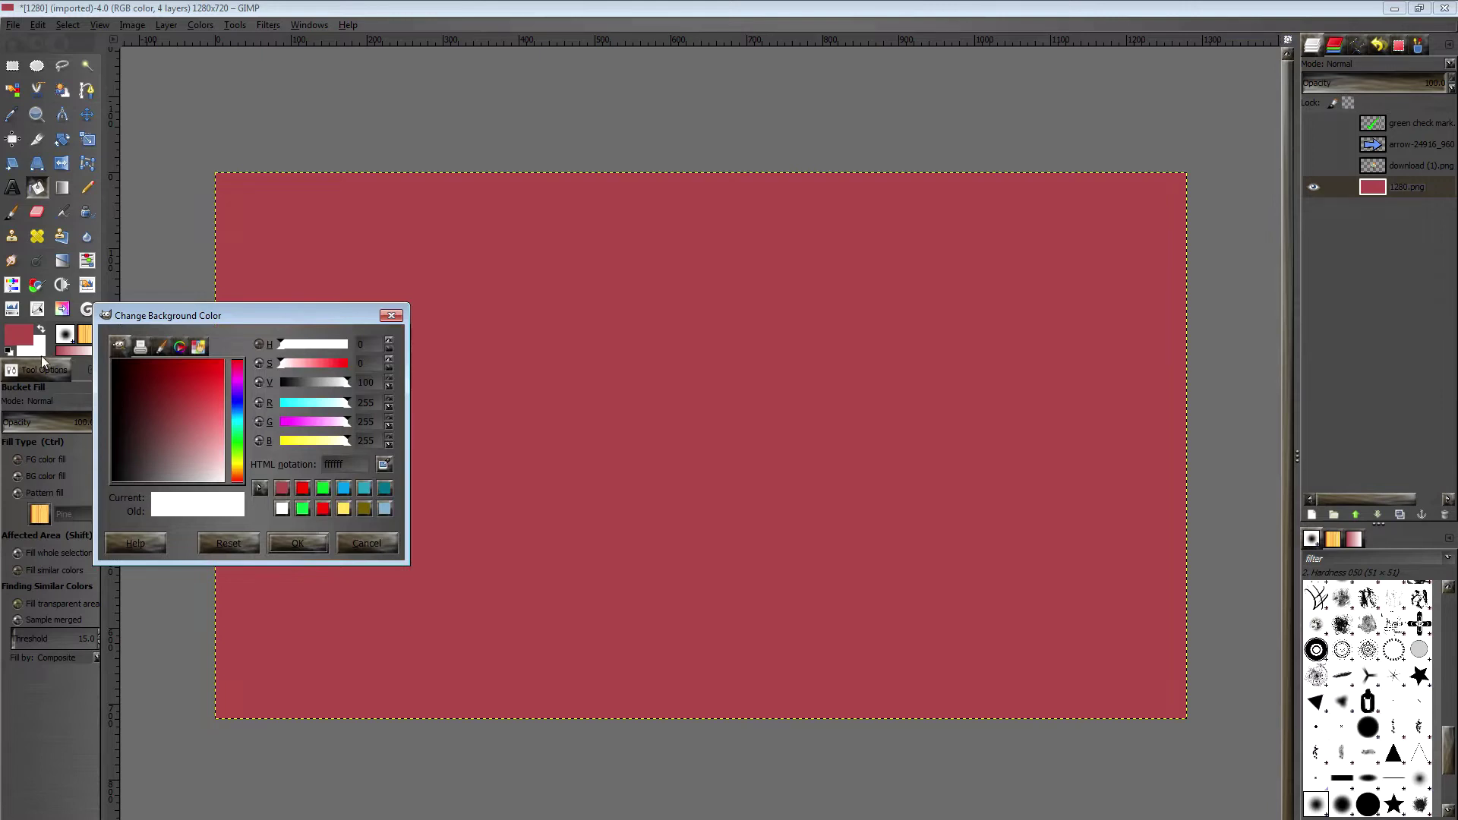
pyautogui.click(194, 363)
pyautogui.click(316, 542)
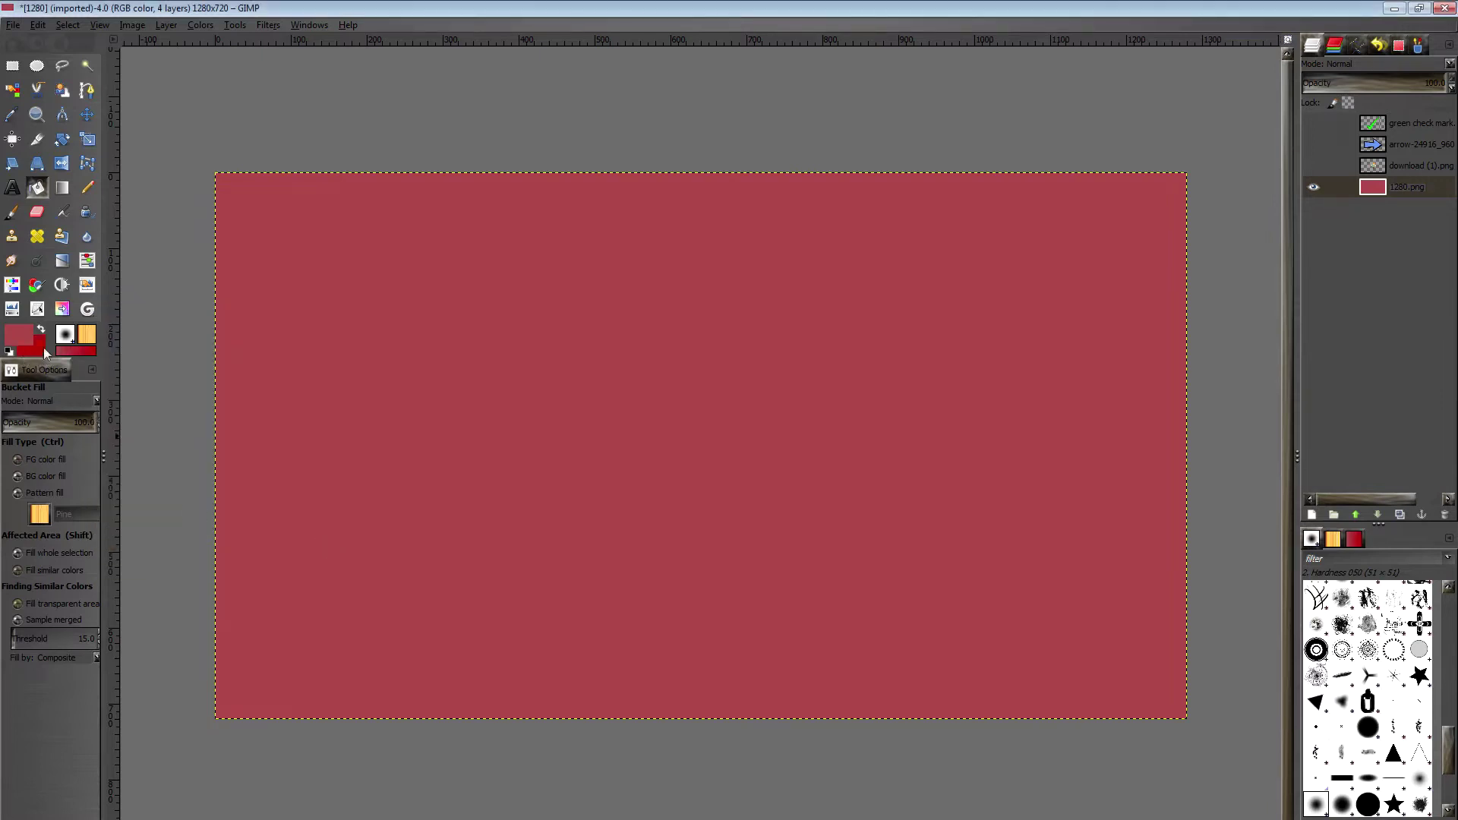
# - Apply the Blinds distortion to the background layer with vertical orientation, displacement 64 and 11 segments
pyautogui.click(266, 27)
pyautogui.moveTo(329, 140)
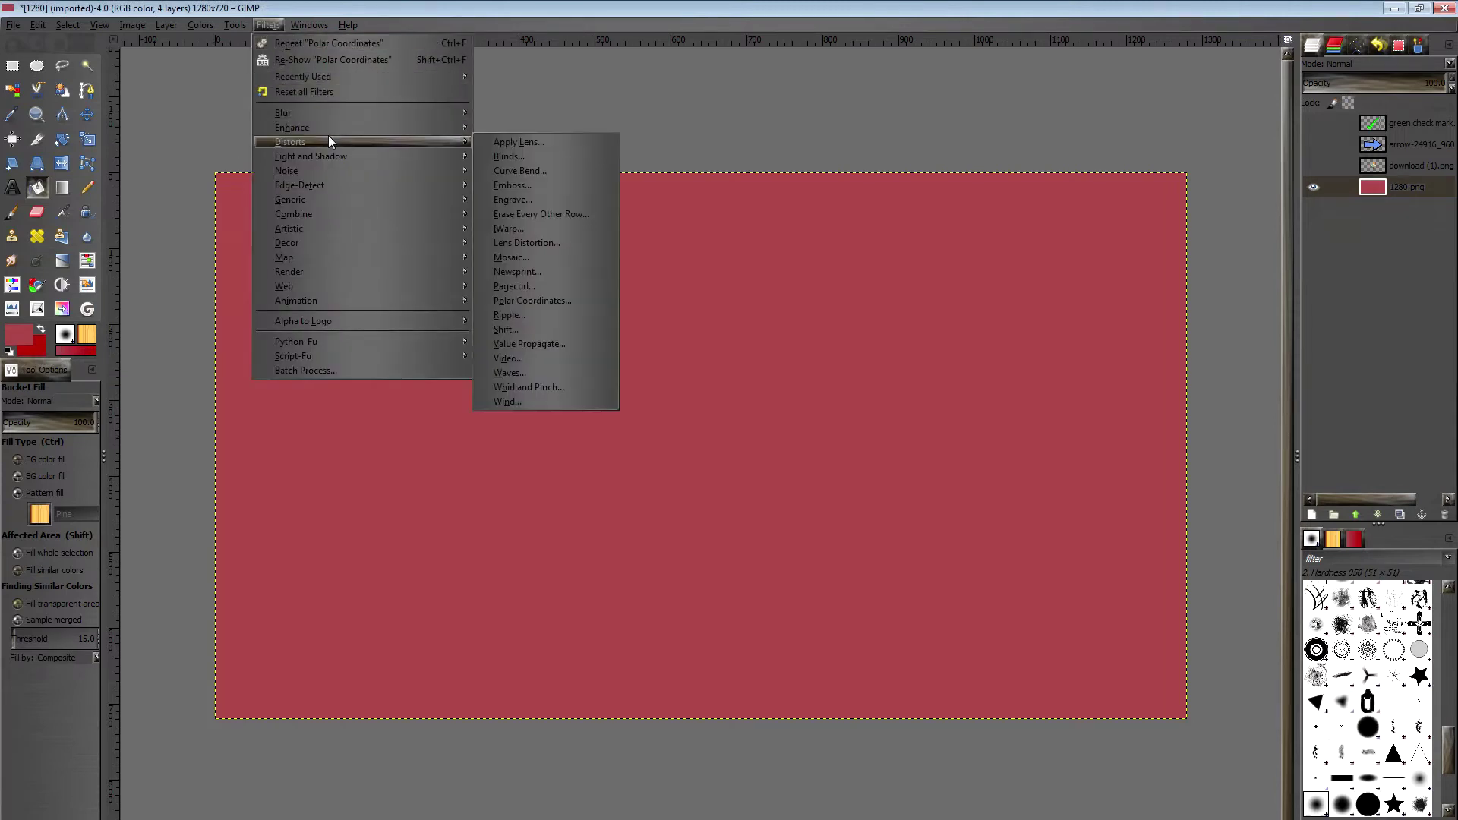
pyautogui.click(501, 155)
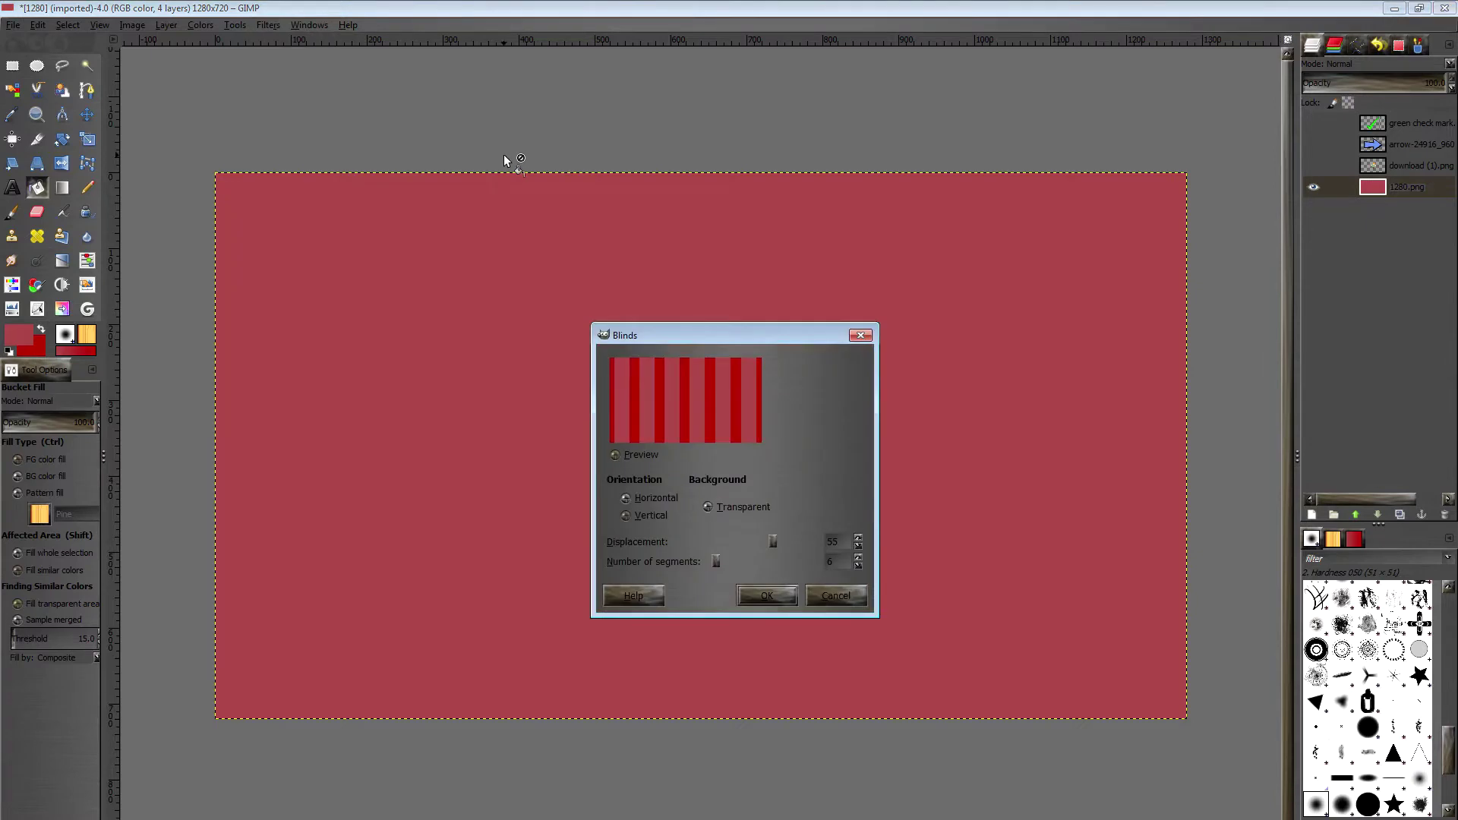
pyautogui.moveTo(721, 563); pyautogui.dragTo(777, 544)
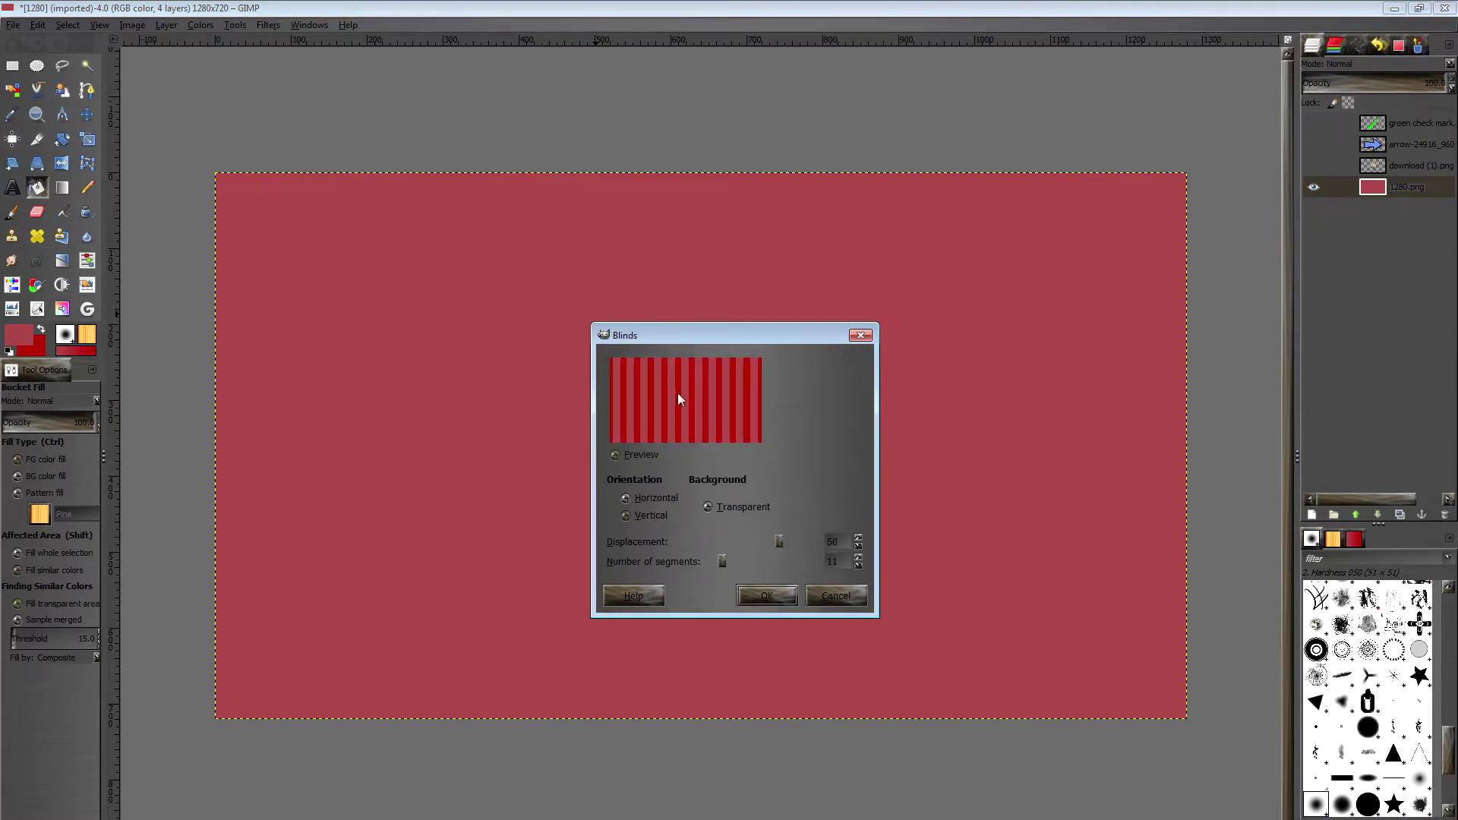
pyautogui.moveTo(783, 542); pyautogui.dragTo(786, 543)
pyautogui.moveTo(786, 541); pyautogui.dragTo(787, 542)
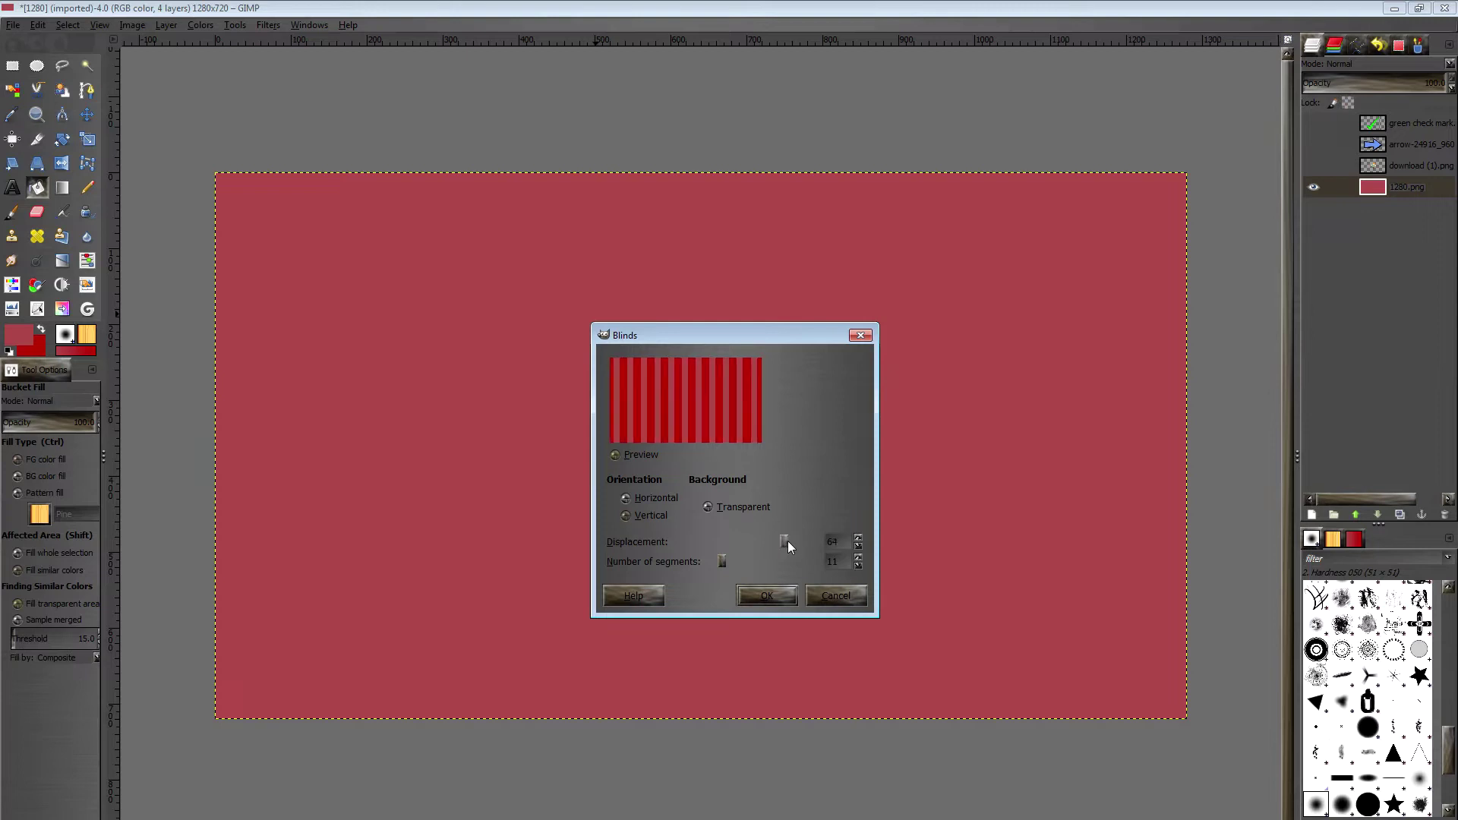
pyautogui.click(772, 593)
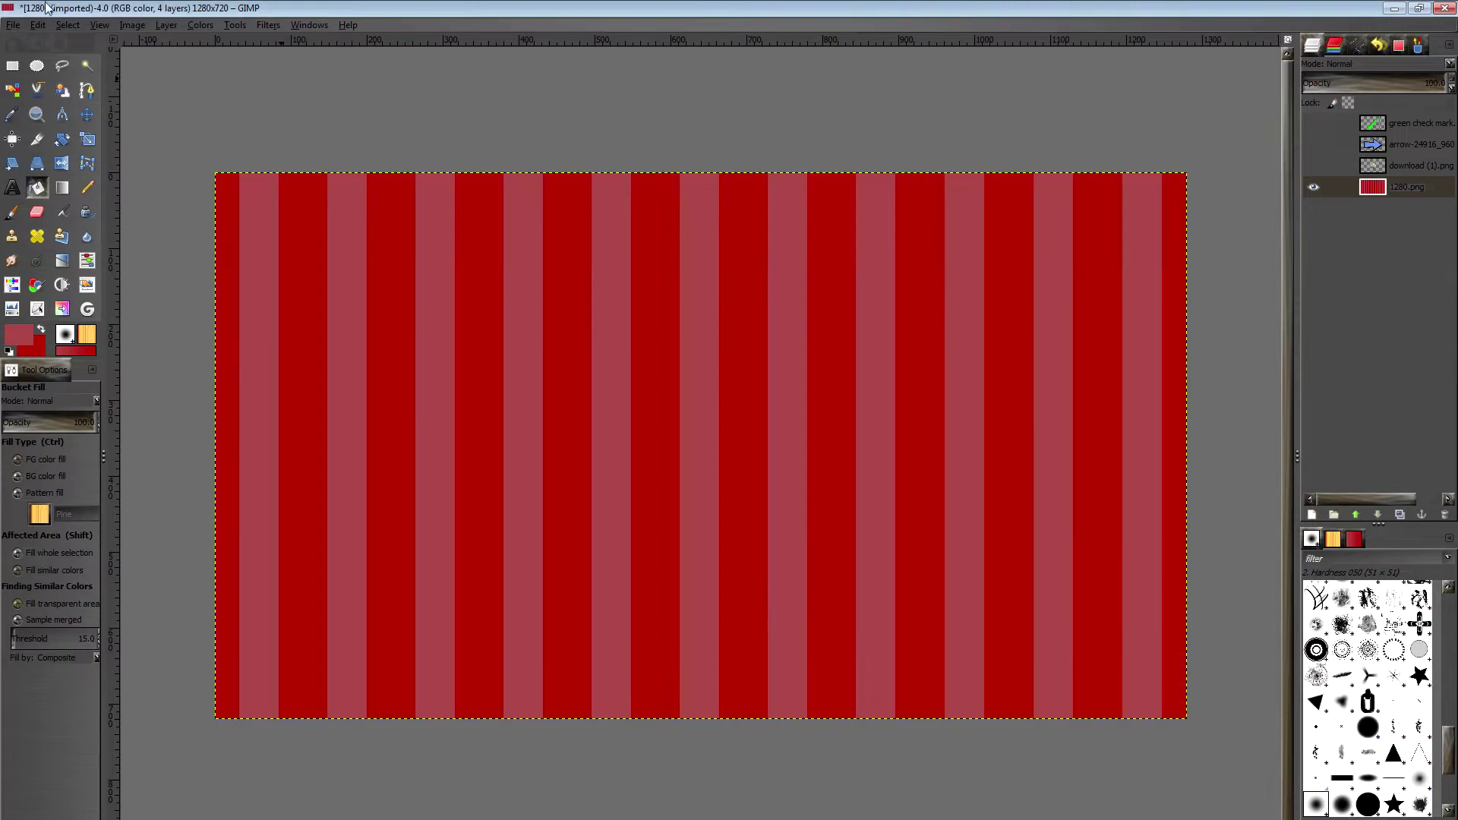
# - Turn the stripes into a sunburst with the Polar Coordinates distortion, using circle depth 0 percent and offset angle 0
pyautogui.click(264, 25)
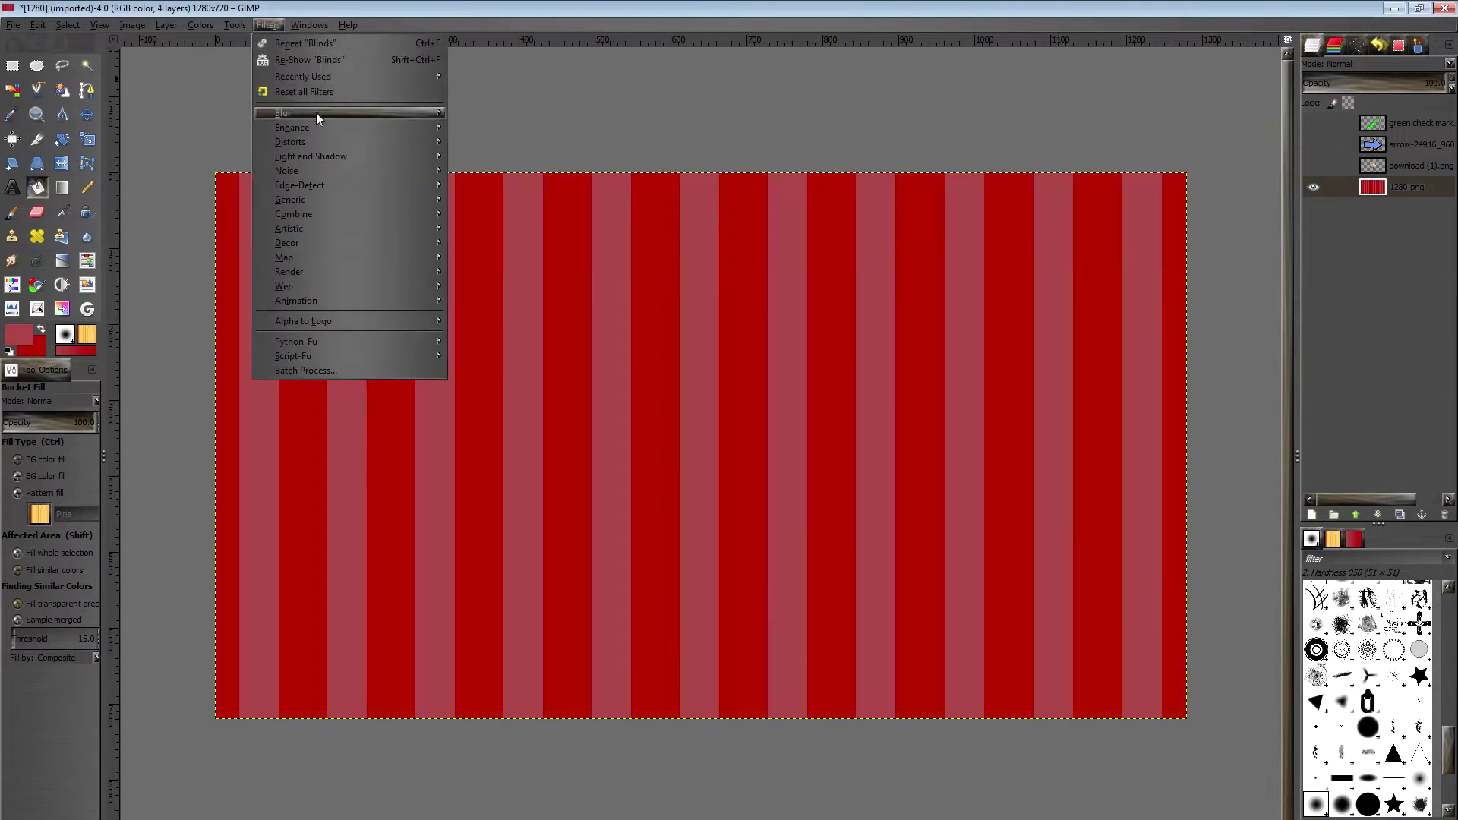
pyautogui.moveTo(408, 148)
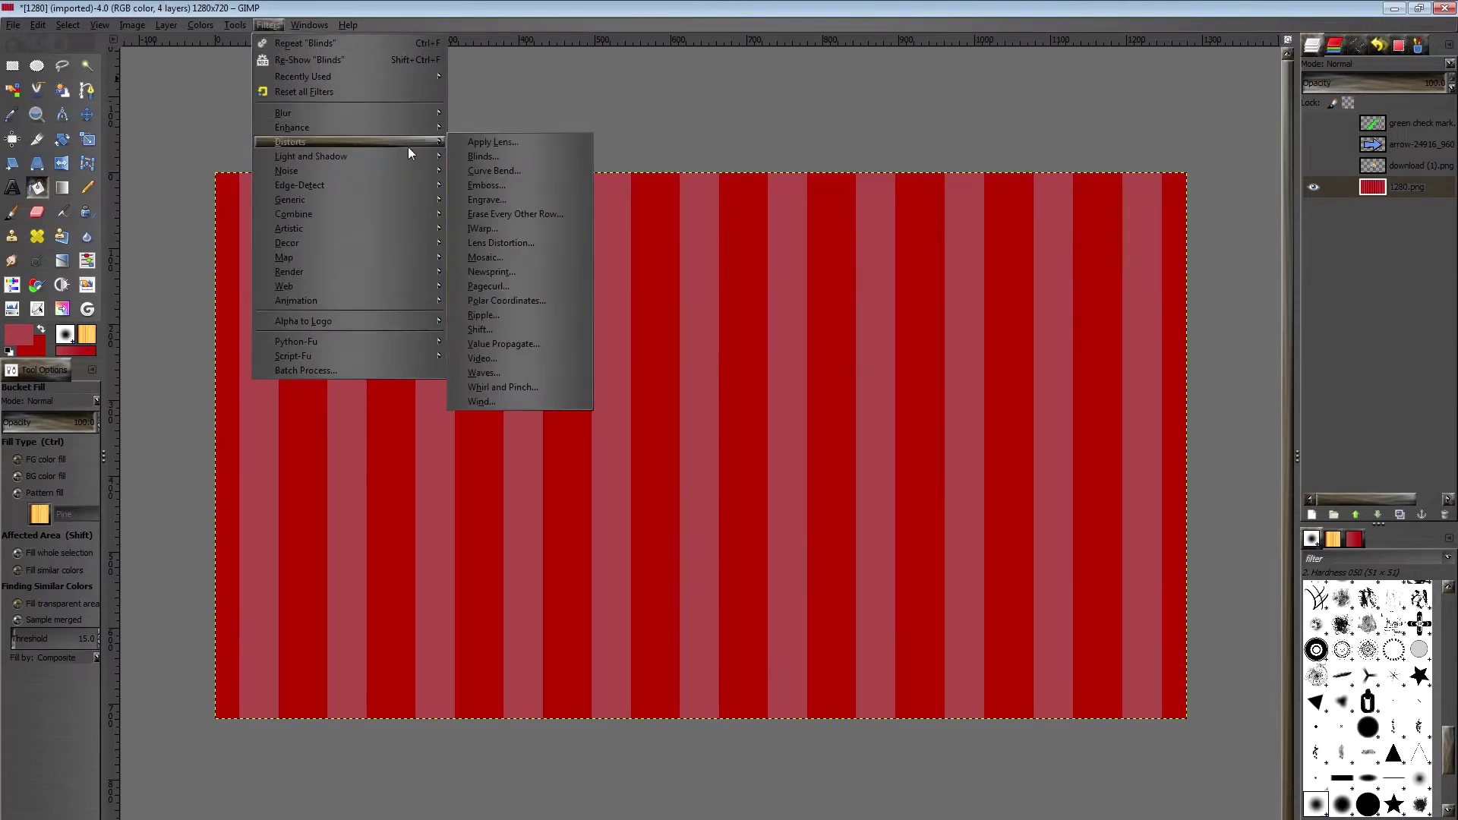
pyautogui.click(504, 300)
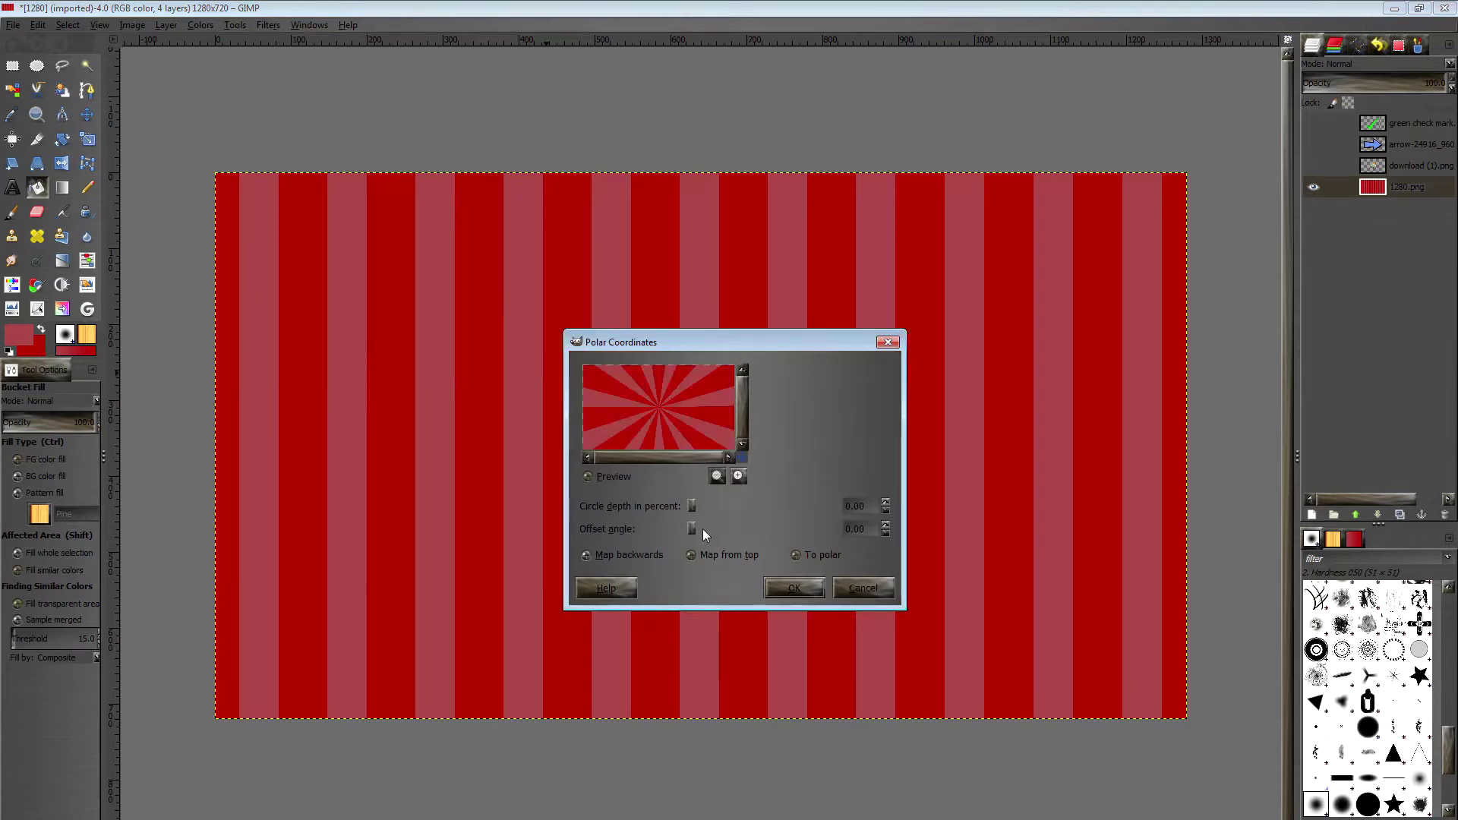
pyautogui.moveTo(693, 507); pyautogui.dragTo(812, 502)
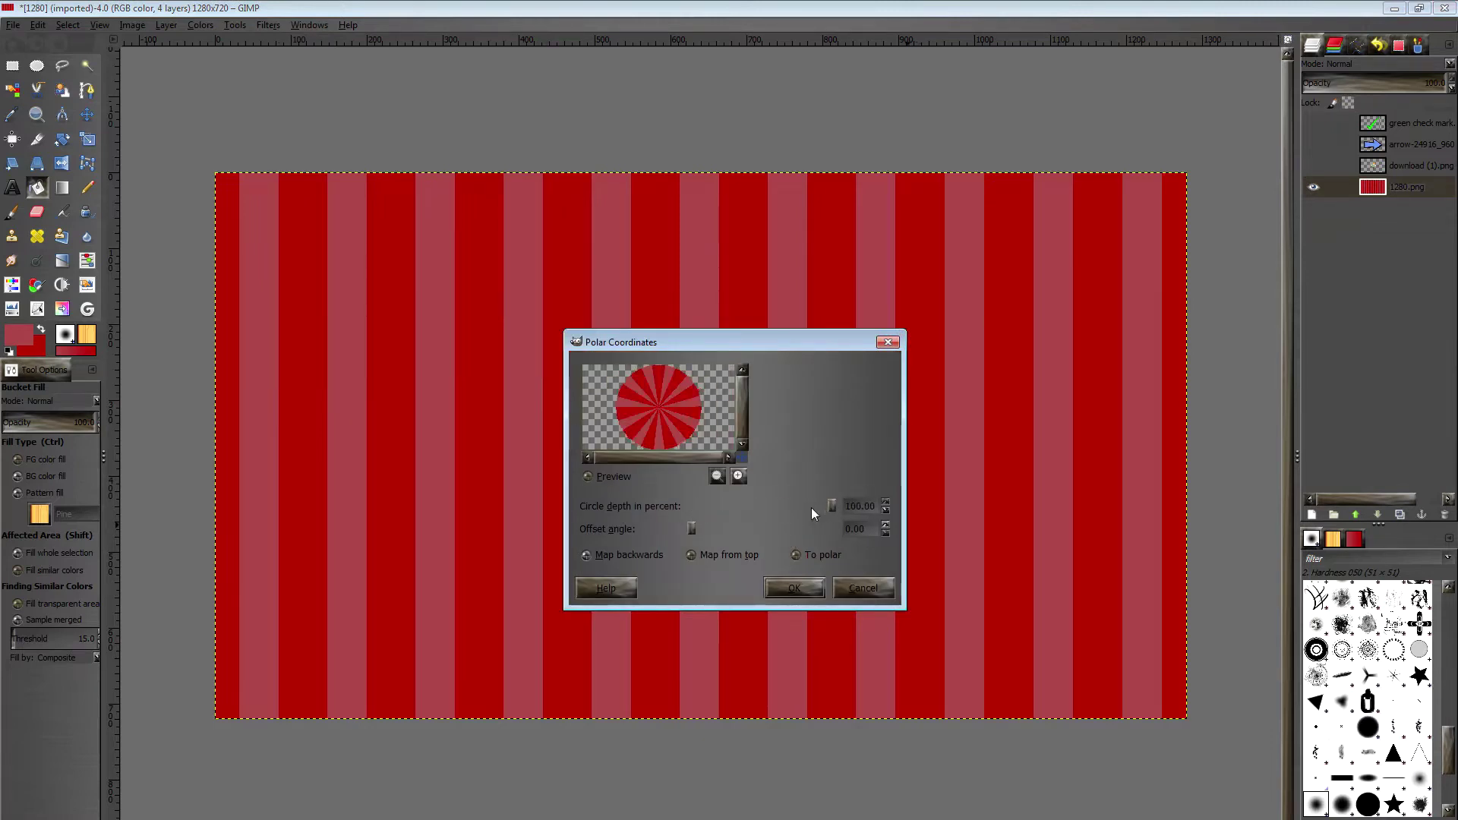
pyautogui.moveTo(830, 506); pyautogui.dragTo(618, 513)
pyautogui.moveTo(704, 529); pyautogui.dragTo(604, 530)
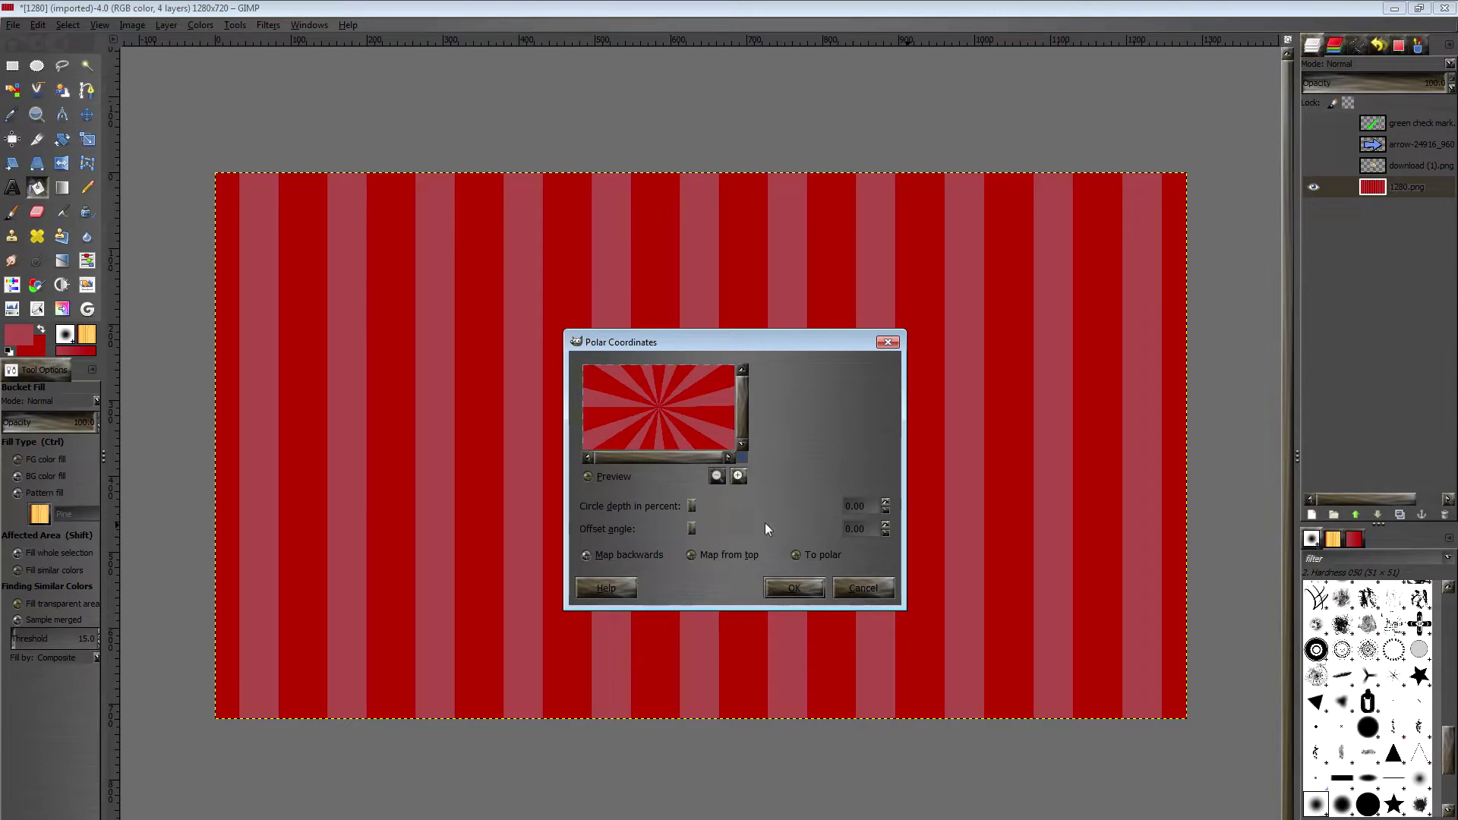
pyautogui.click(783, 583)
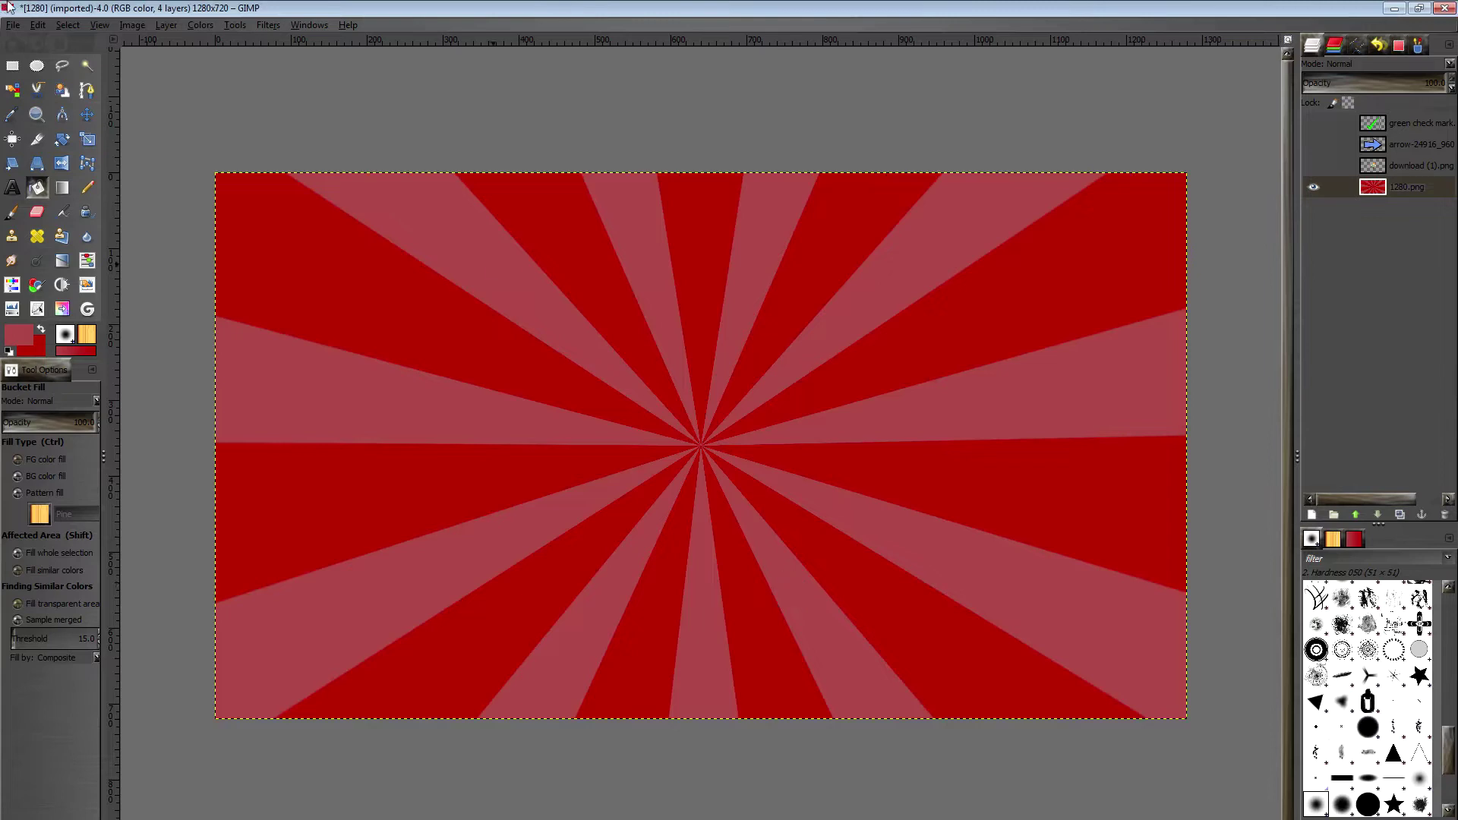
# - Colorize the sunburst blue with hue 225, saturation 50 and lightness 0
pyautogui.click(202, 26)
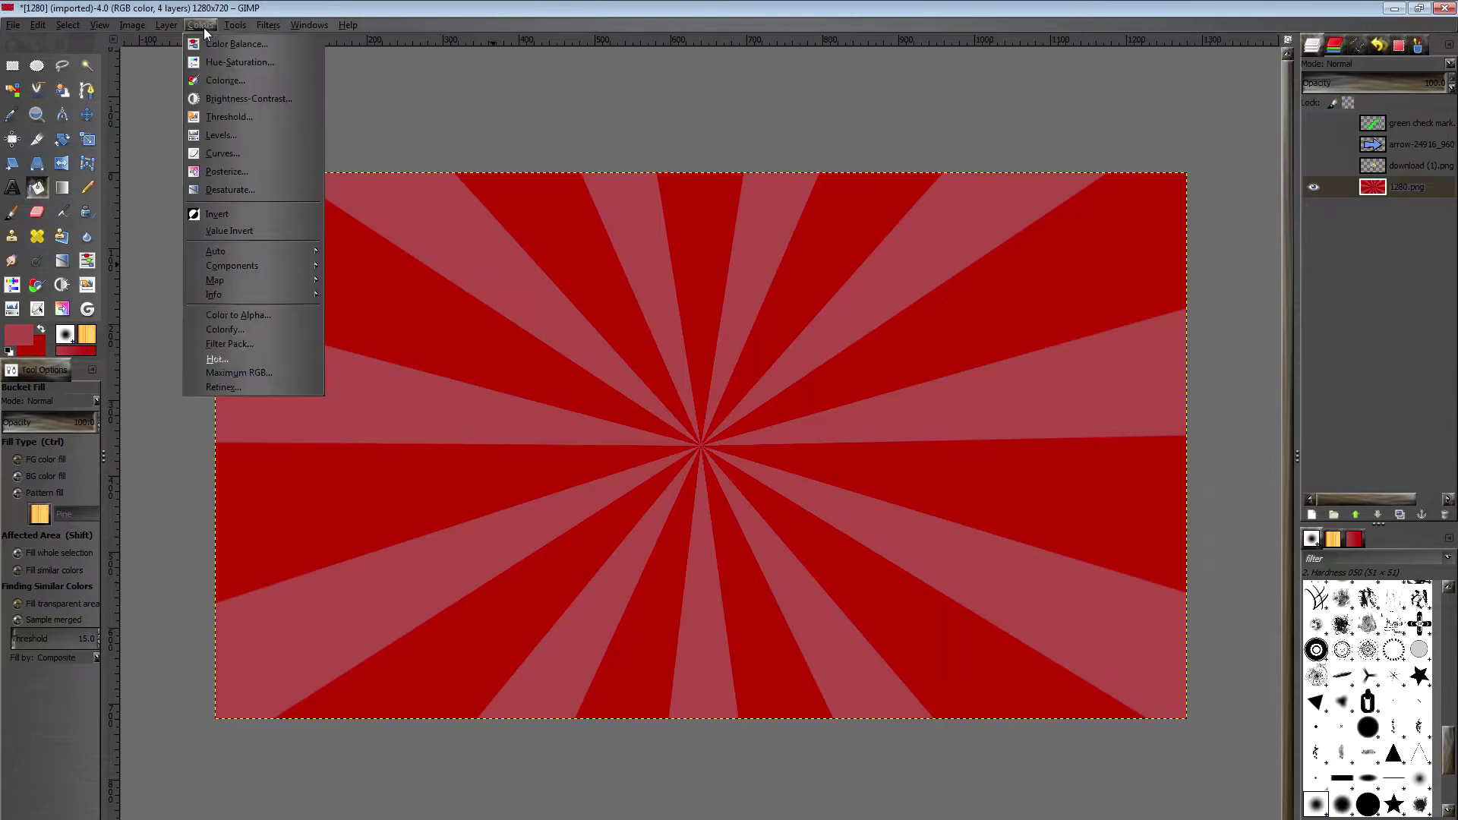
pyautogui.click(211, 79)
pyautogui.moveTo(292, 485); pyautogui.dragTo(311, 483)
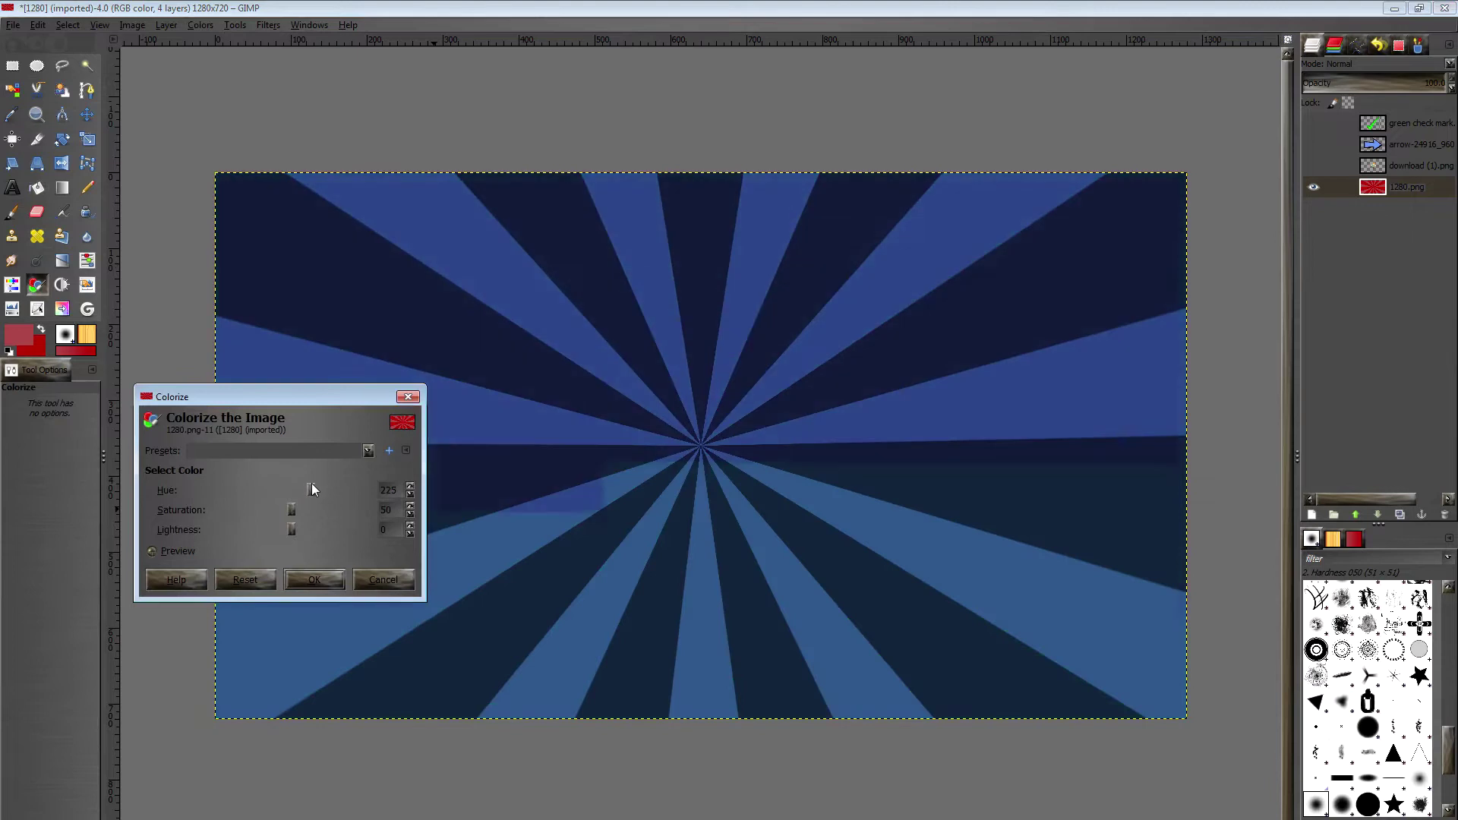
pyautogui.click(312, 578)
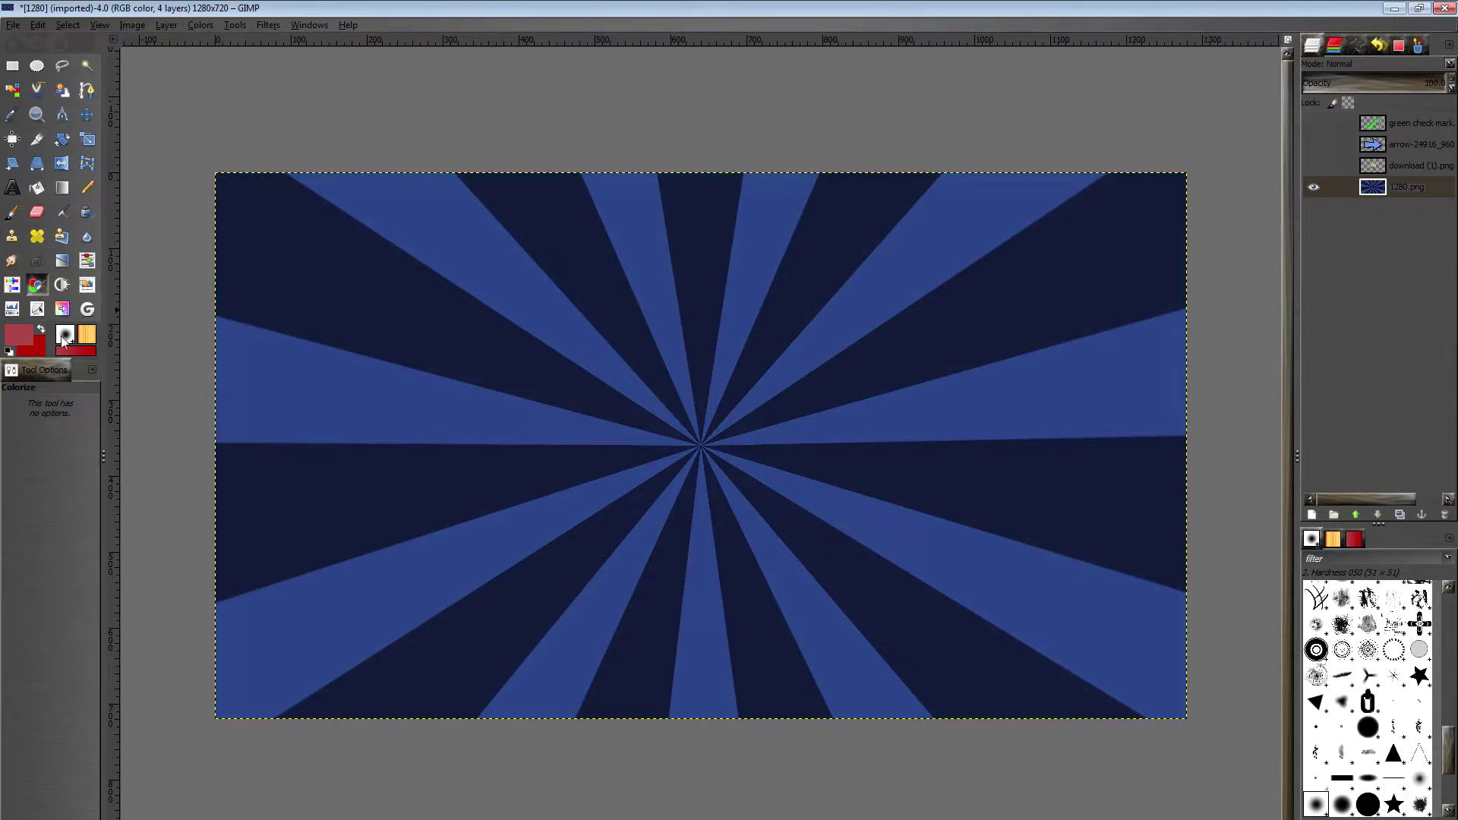
# - Reset the colours to black and white and set the Paintbrush to opacity 41.9 and size 174.74
pyautogui.press('d')
pyautogui.press('p')
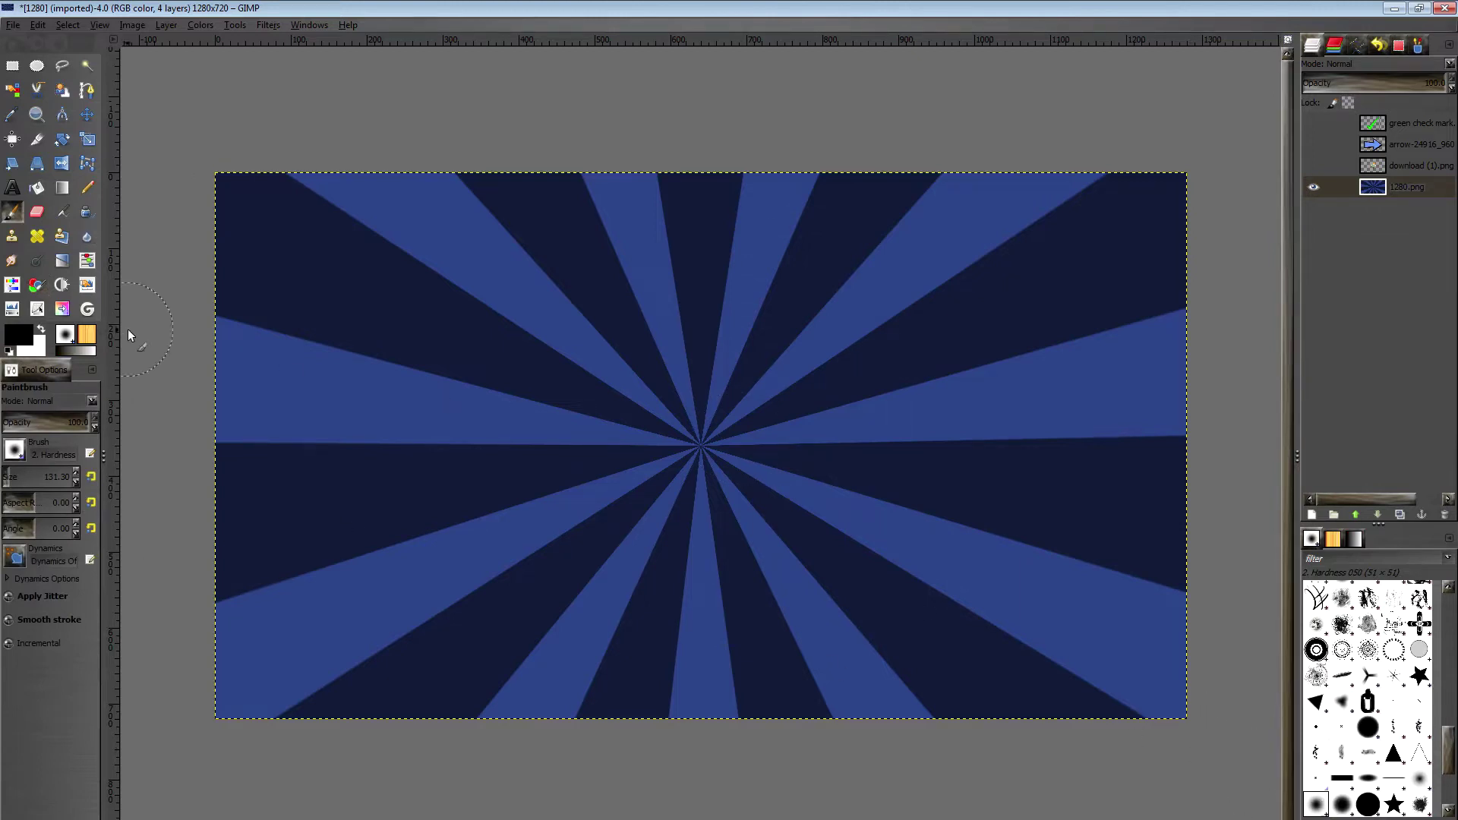
pyautogui.click(35, 426)
pyautogui.moveTo(34, 425); pyautogui.dragTo(40, 424)
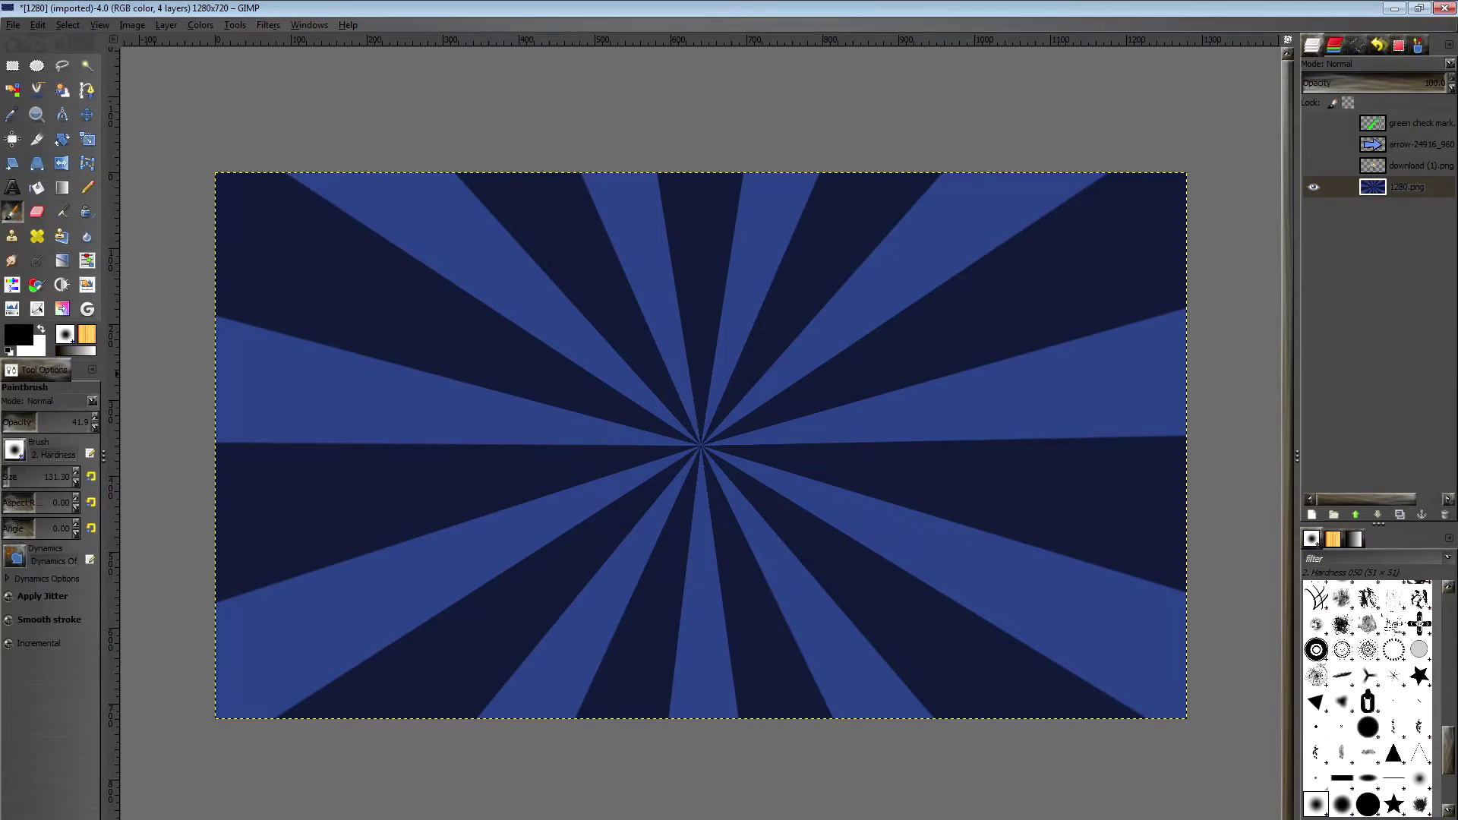
pyautogui.moveTo(18, 477); pyautogui.dragTo(13, 477)
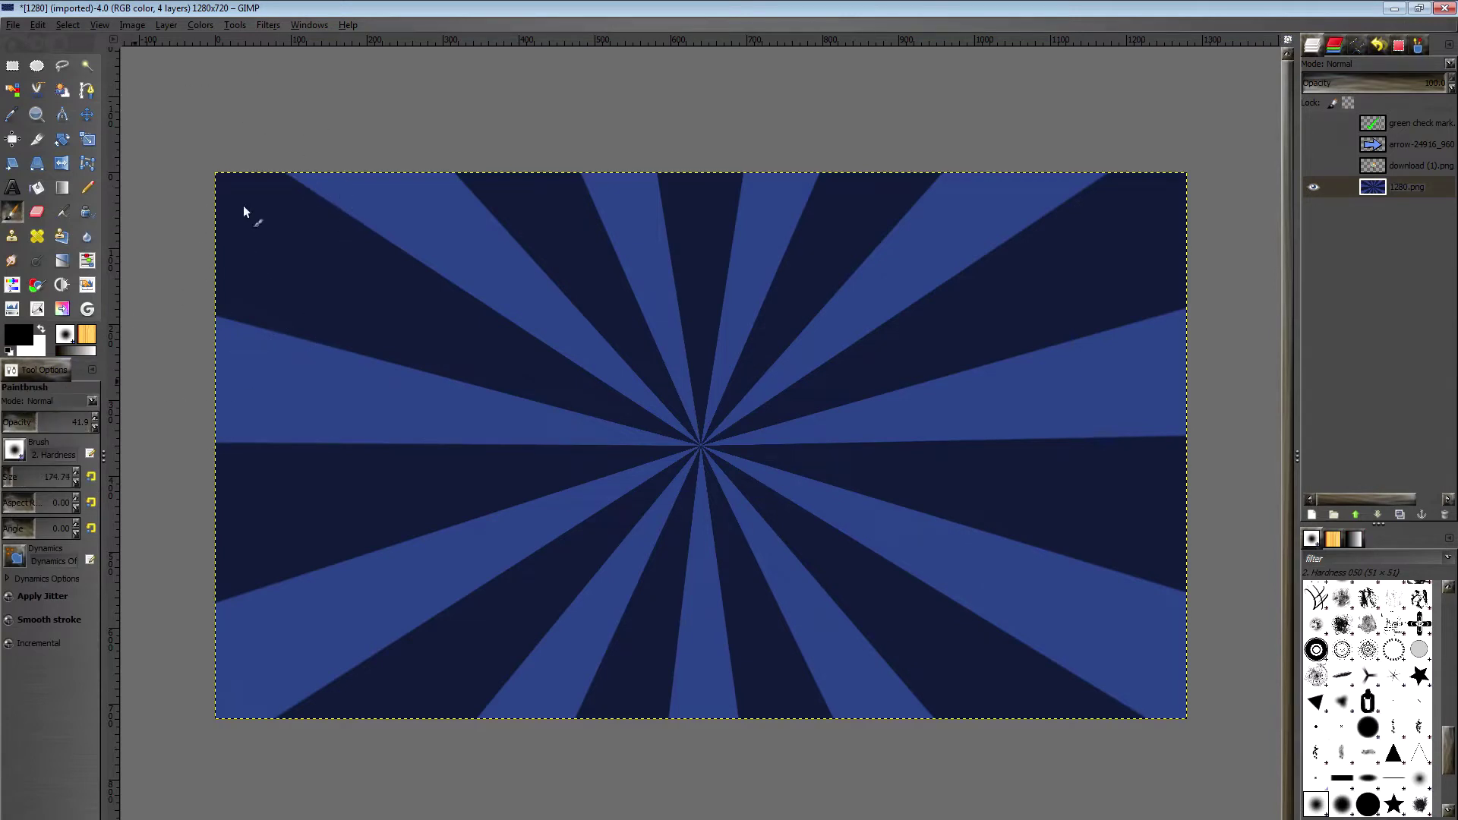
# - Paint straight soft black strokes from corner to corner along all four edges of the sunburst to darken its border
pyautogui.click(217, 174)
pyautogui.keyDown('shift'); pyautogui.click(1188, 181); pyautogui.keyUp('shift')
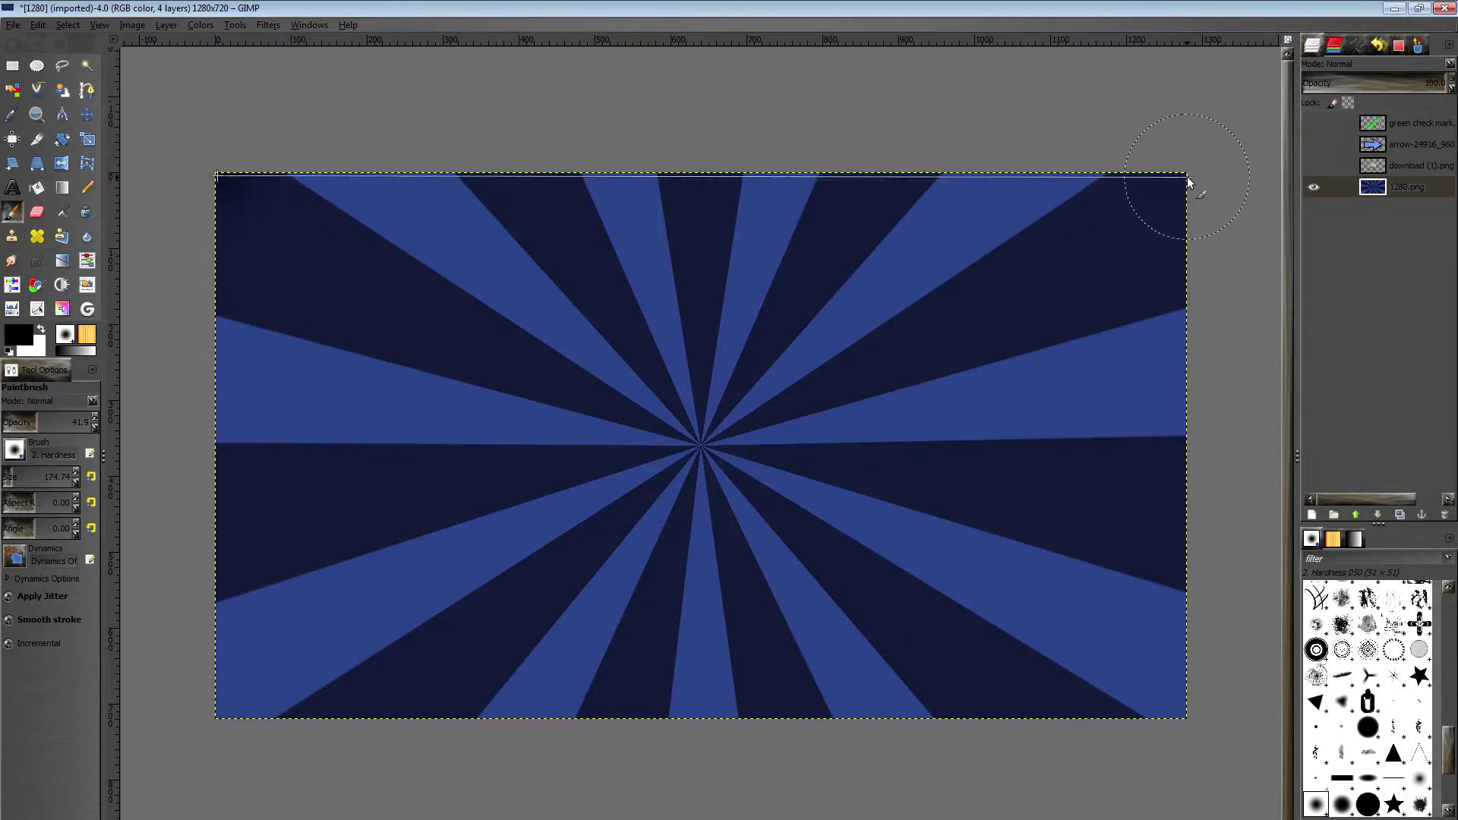
pyautogui.keyDown('shift'); pyautogui.click(1186, 175); pyautogui.keyUp('shift')
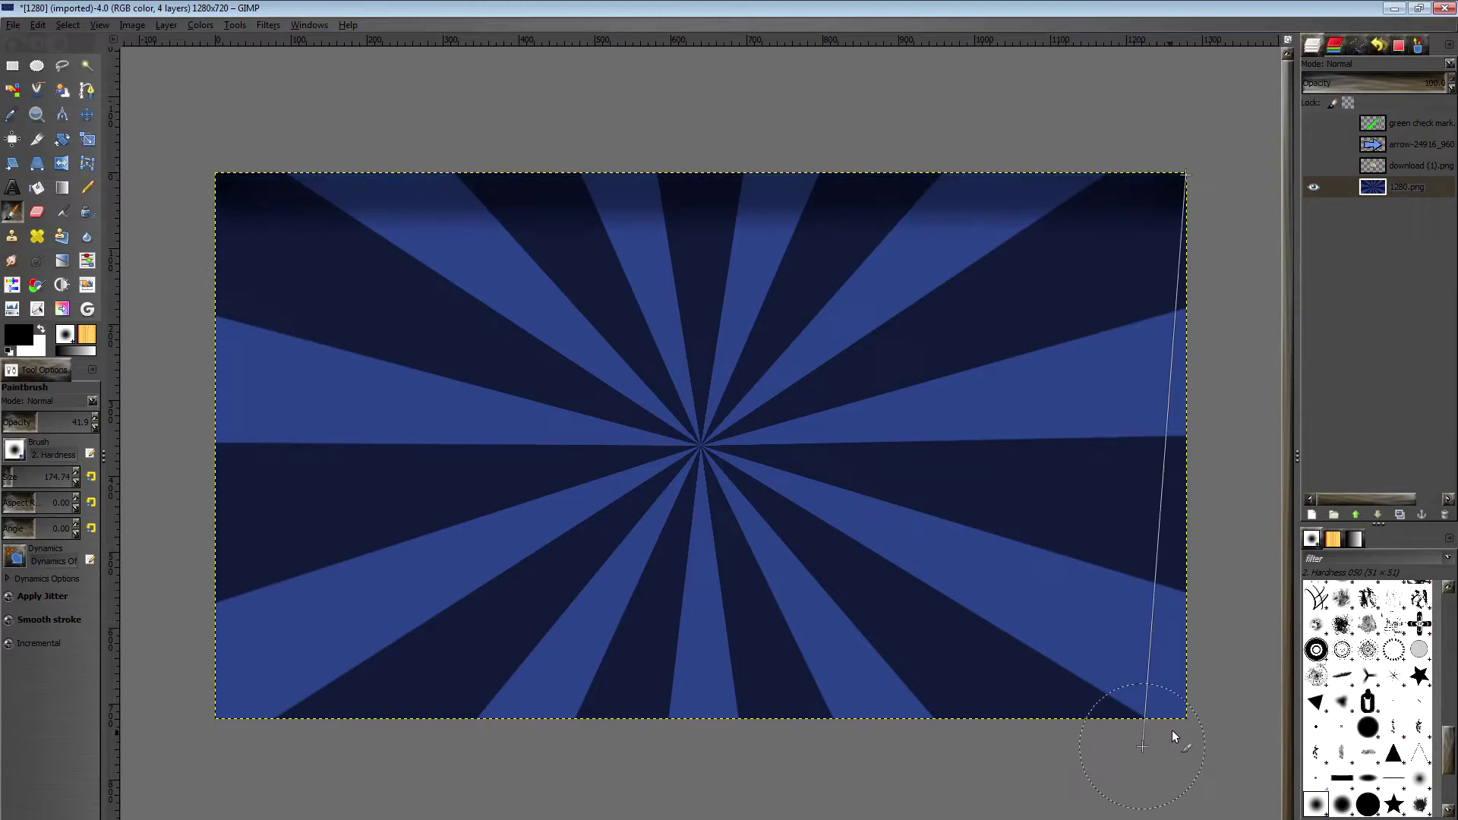
pyautogui.keyDown('shift'); pyautogui.click(1190, 713); pyautogui.keyUp('shift')
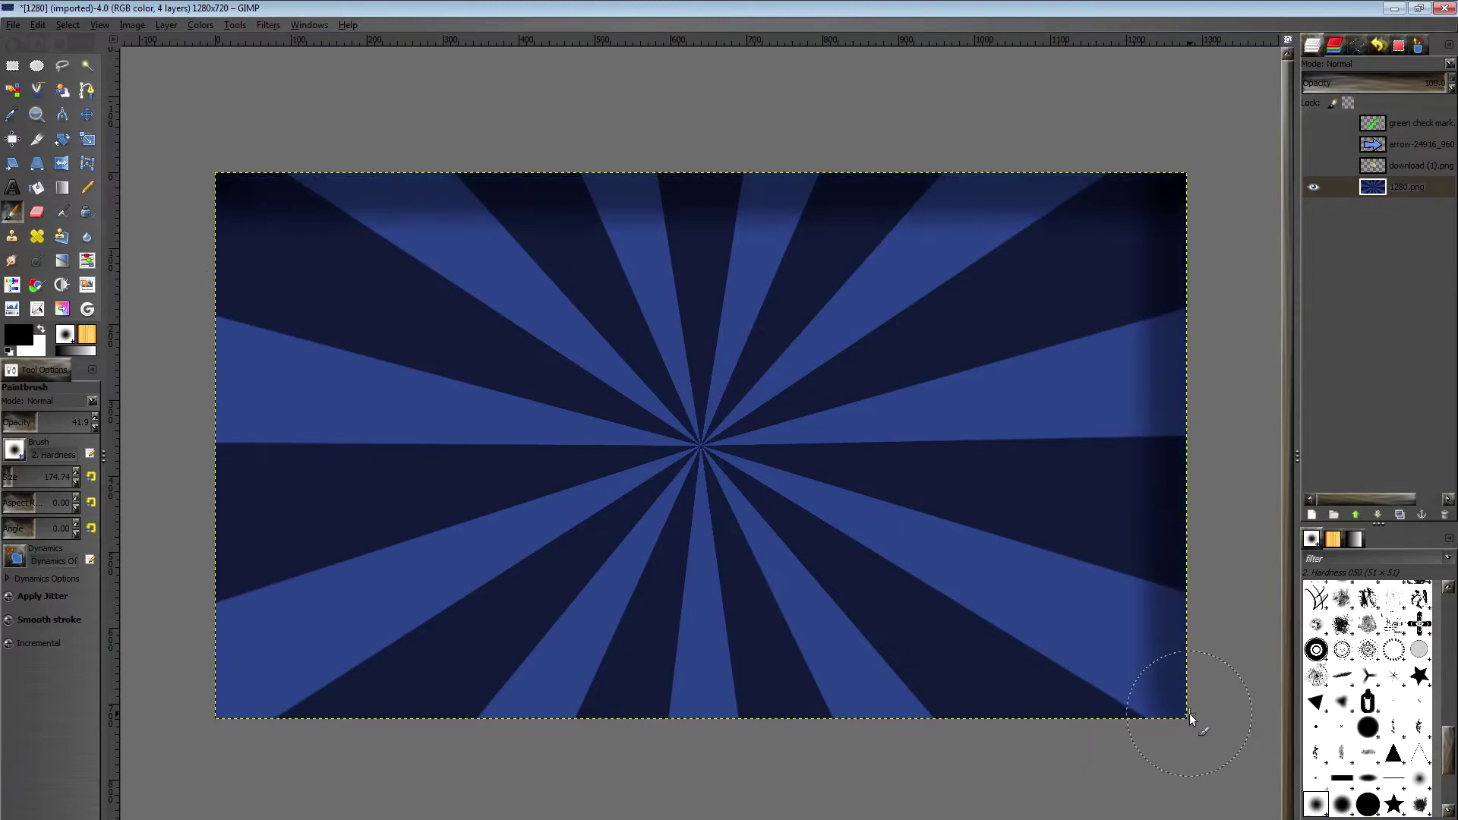
pyautogui.keyDown('shift'); pyautogui.click(217, 713); pyautogui.keyUp('shift')
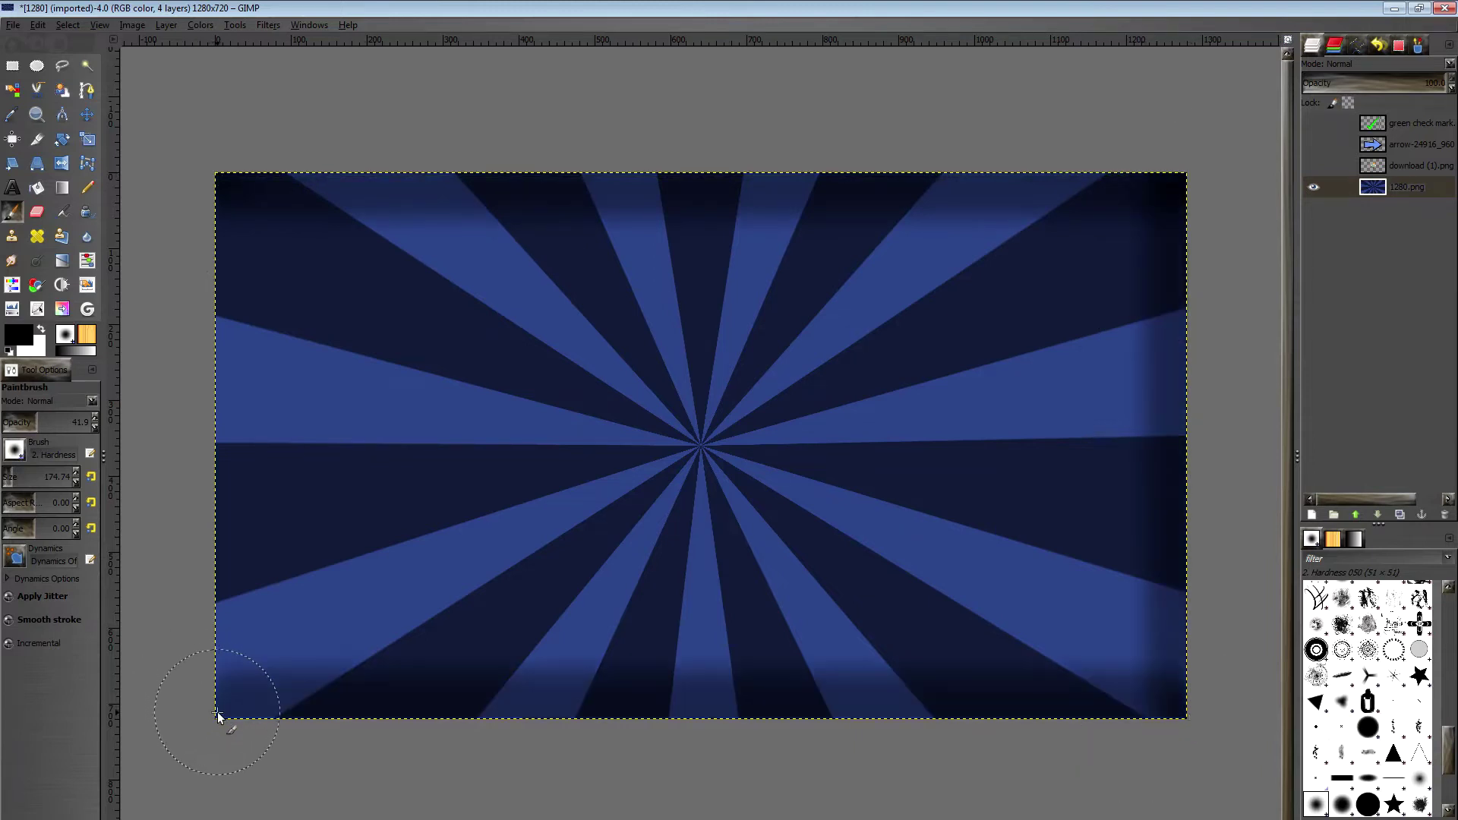
pyautogui.keyDown('shift'); pyautogui.click(218, 176); pyautogui.keyUp('shift')
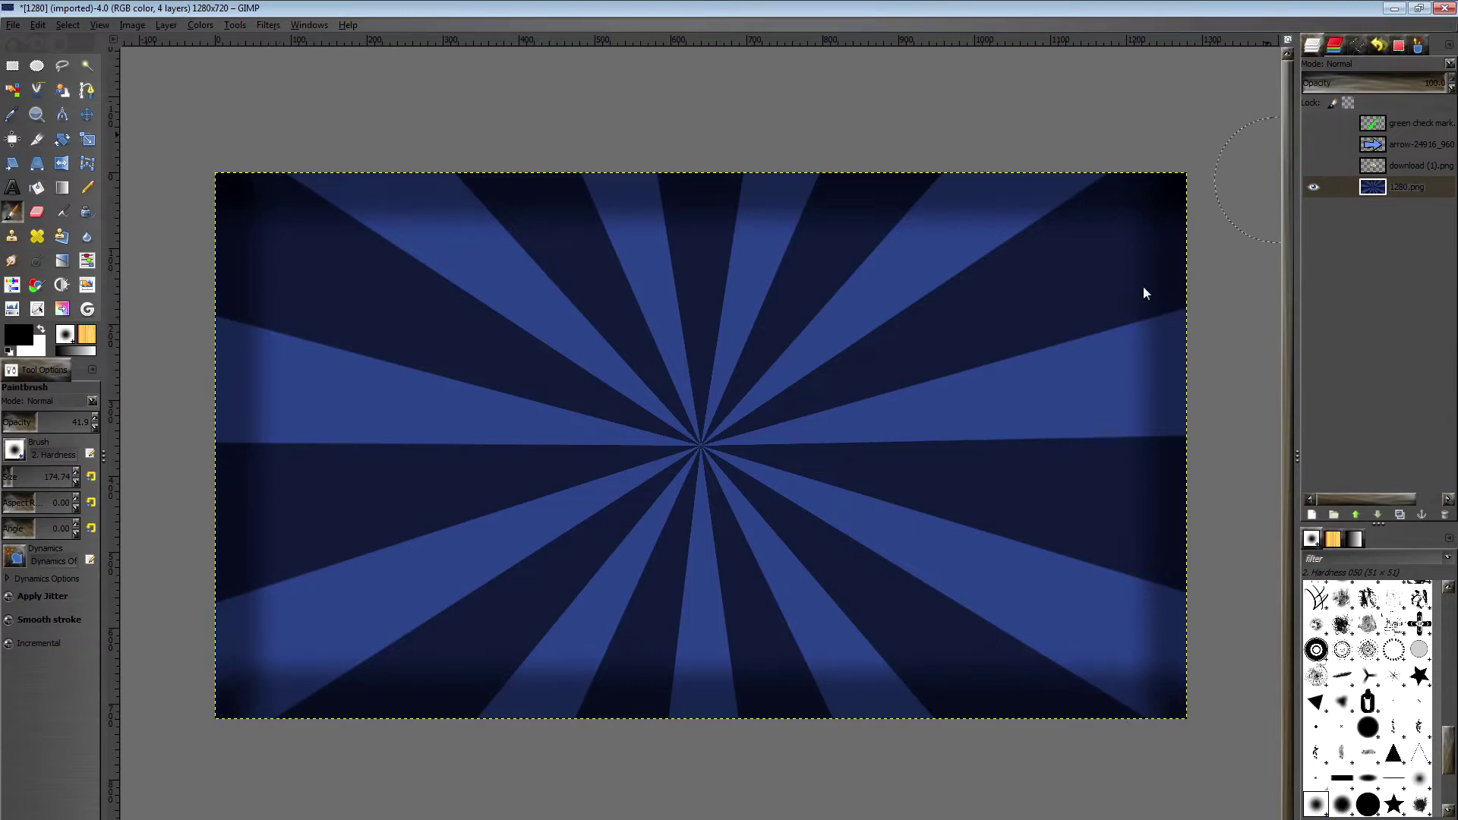
# - Show the download (1).png character, arrow and green check mark layers, and move the character into the left part of the canvas
pyautogui.click(1314, 165)
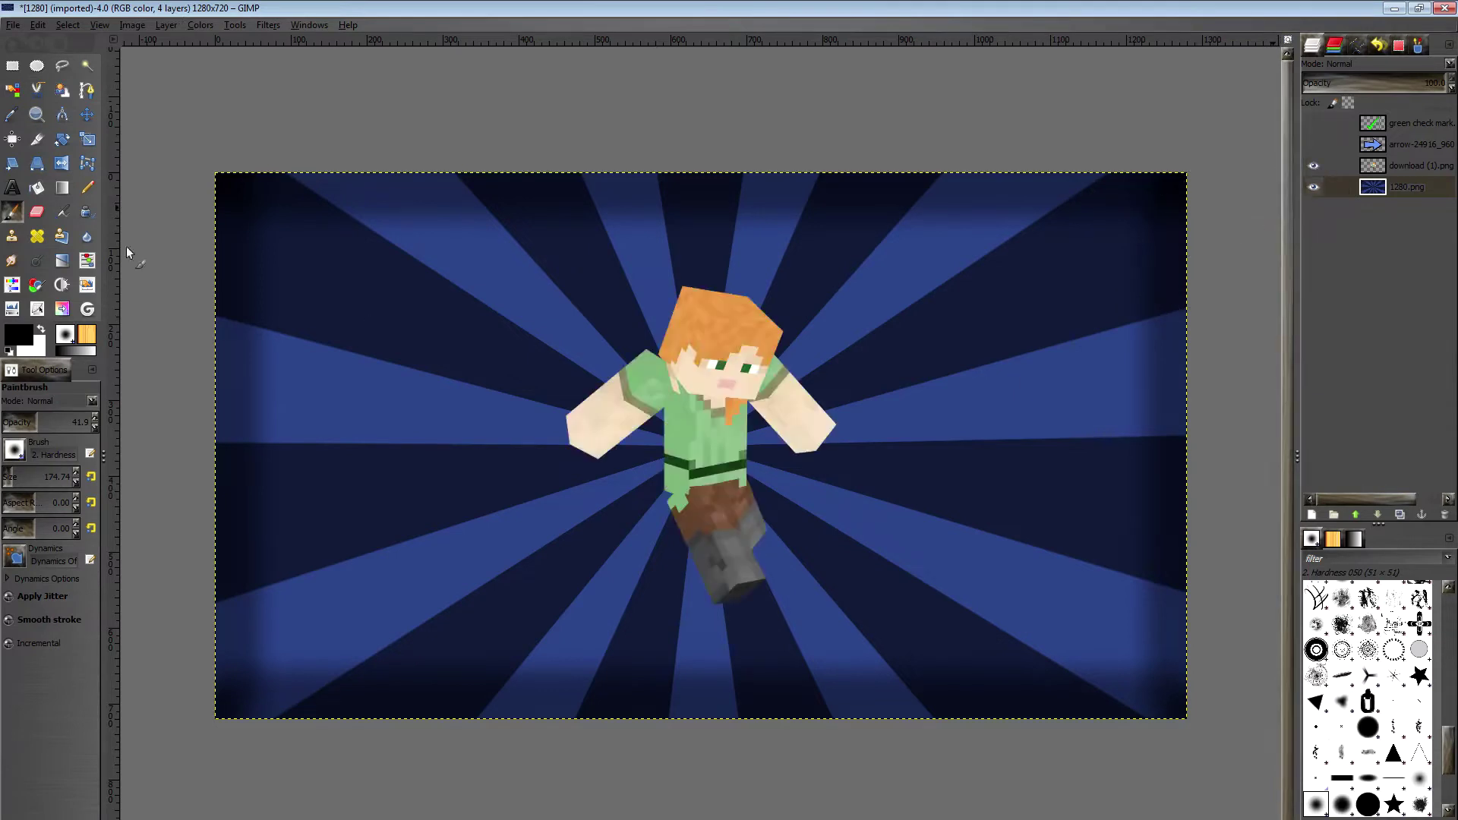
pyautogui.click(86, 114)
pyautogui.moveTo(718, 402); pyautogui.dragTo(442, 447)
pyautogui.click(1313, 144)
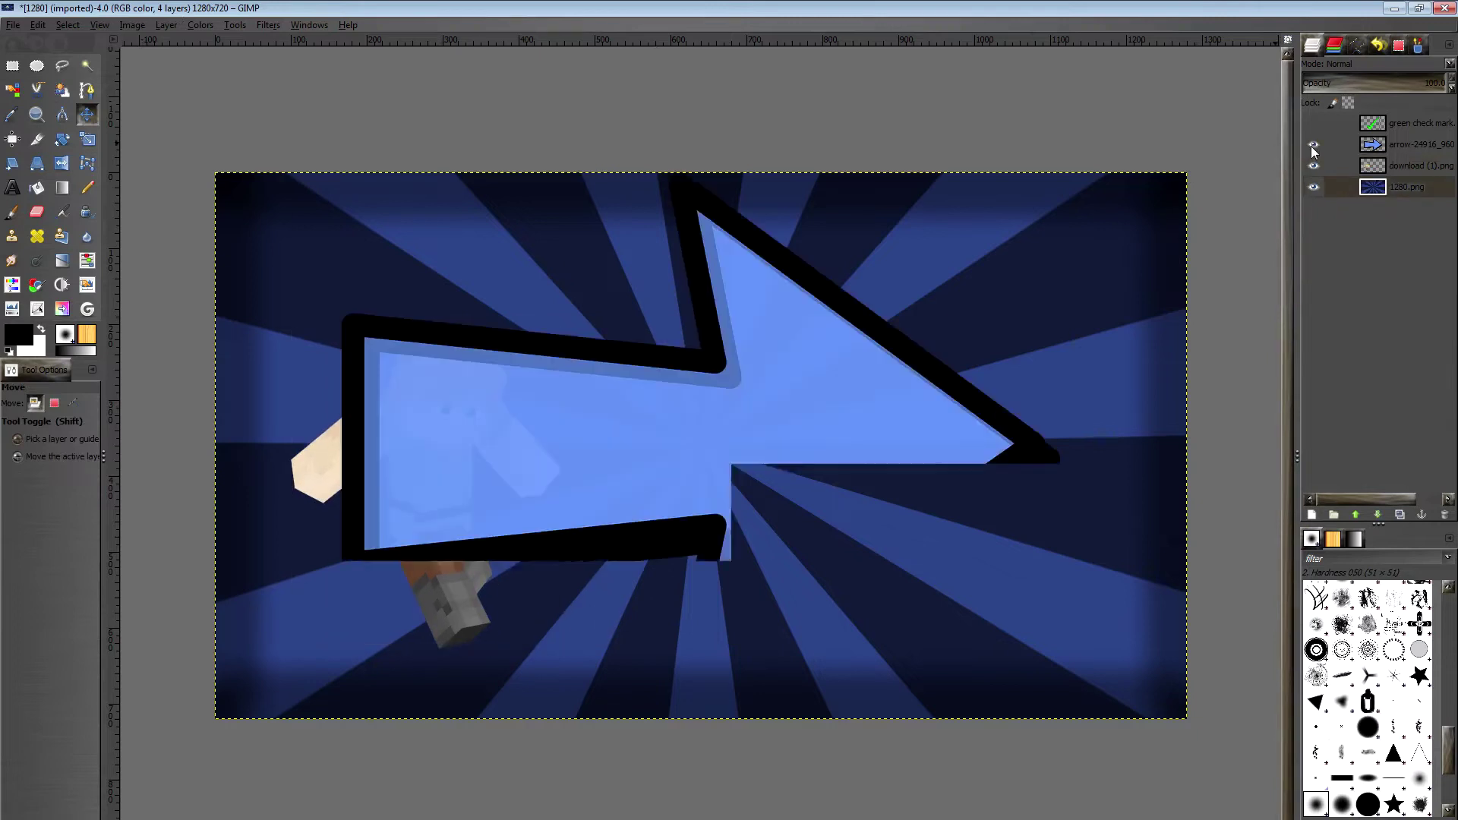
pyautogui.click(1313, 123)
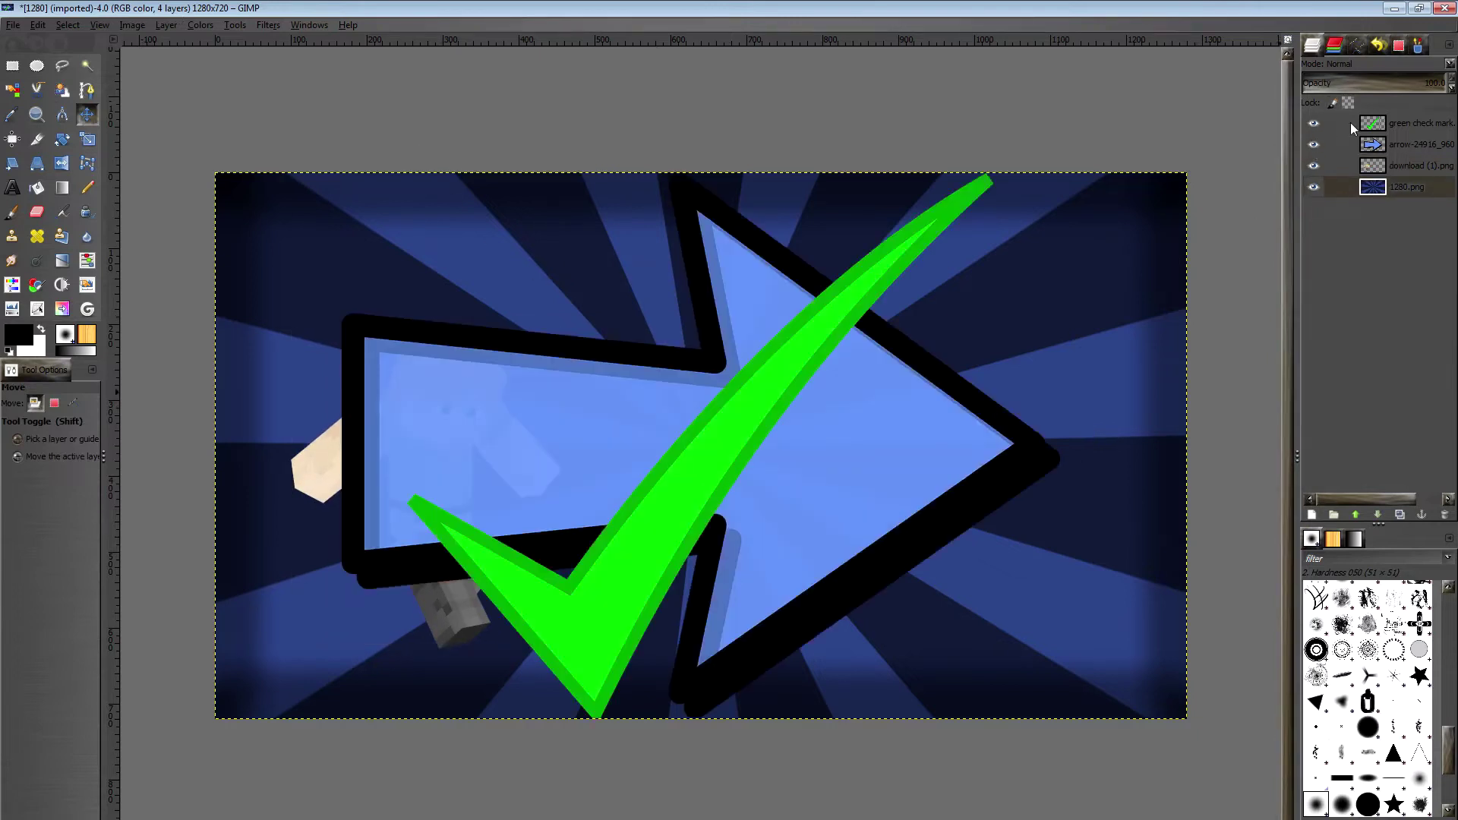
# - Scale the green check mark layer to a height of 300 px and move it to the canvas's upper-right area
pyautogui.click(1350, 121)
pyautogui.click(167, 25)
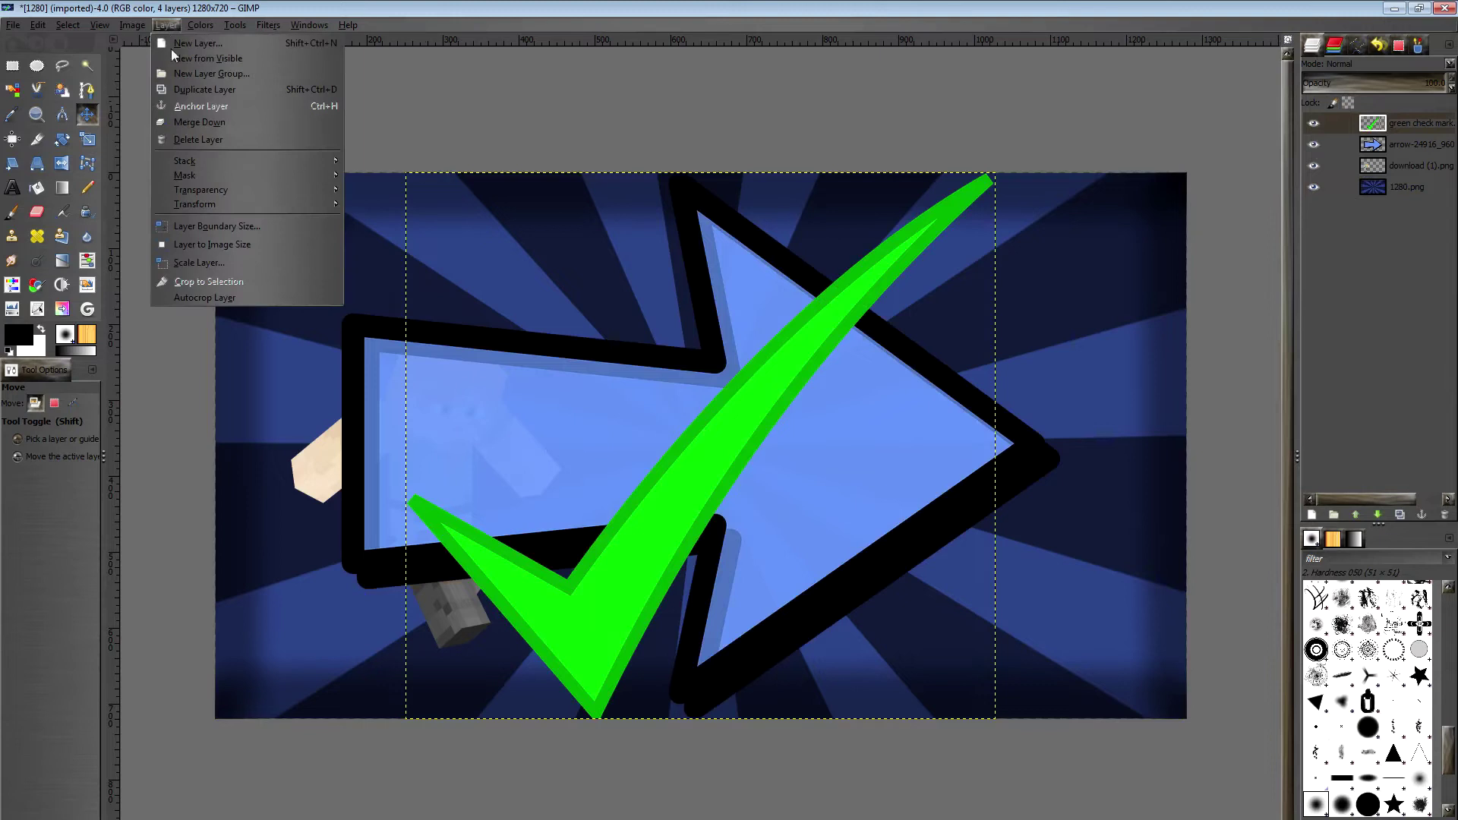
pyautogui.click(221, 260)
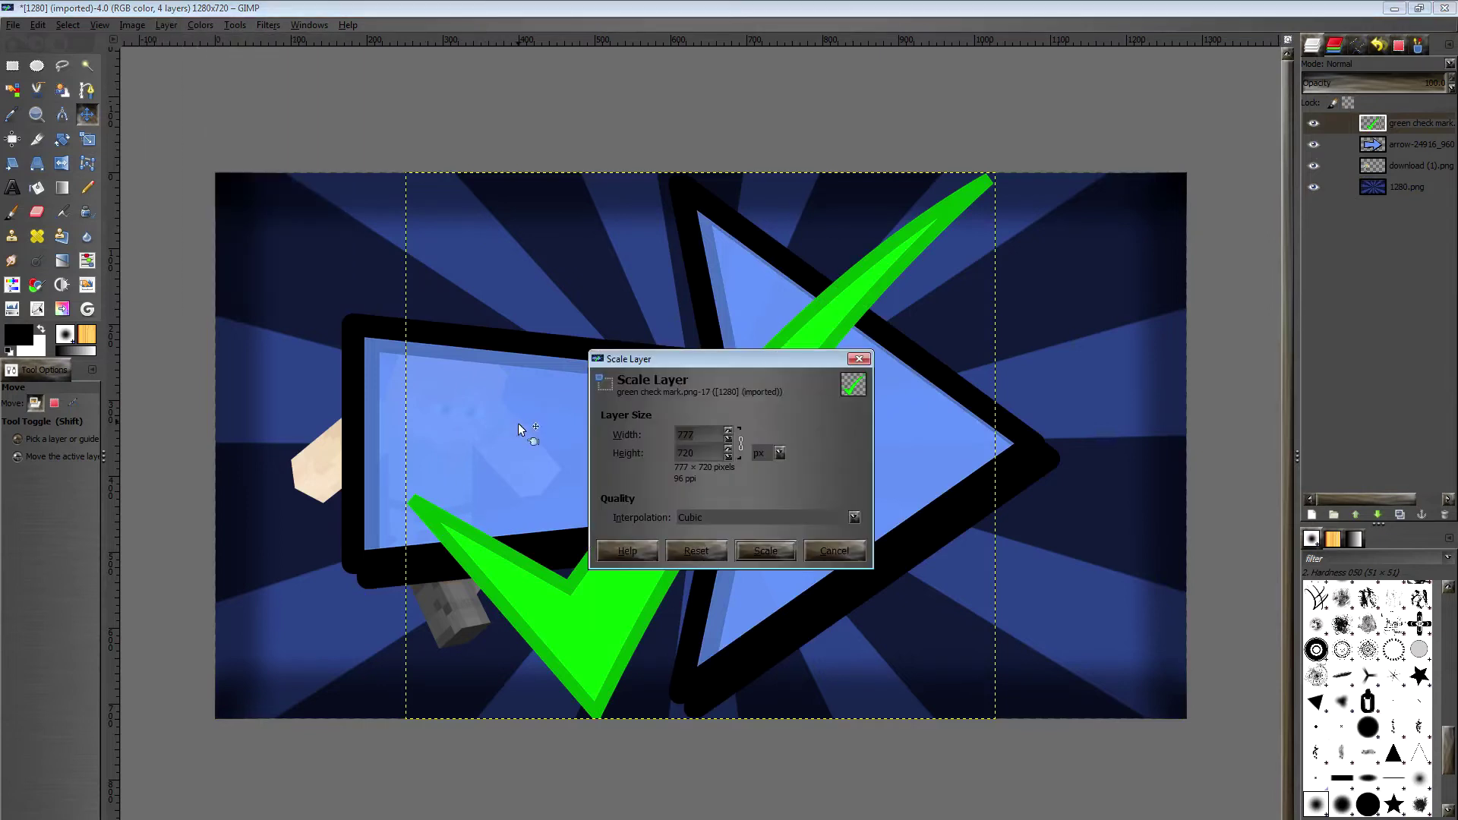
pyautogui.doubleClick(700, 451)
pyautogui.write('300')
pyautogui.click(754, 547)
pyautogui.moveTo(708, 440); pyautogui.dragTo(1051, 300)
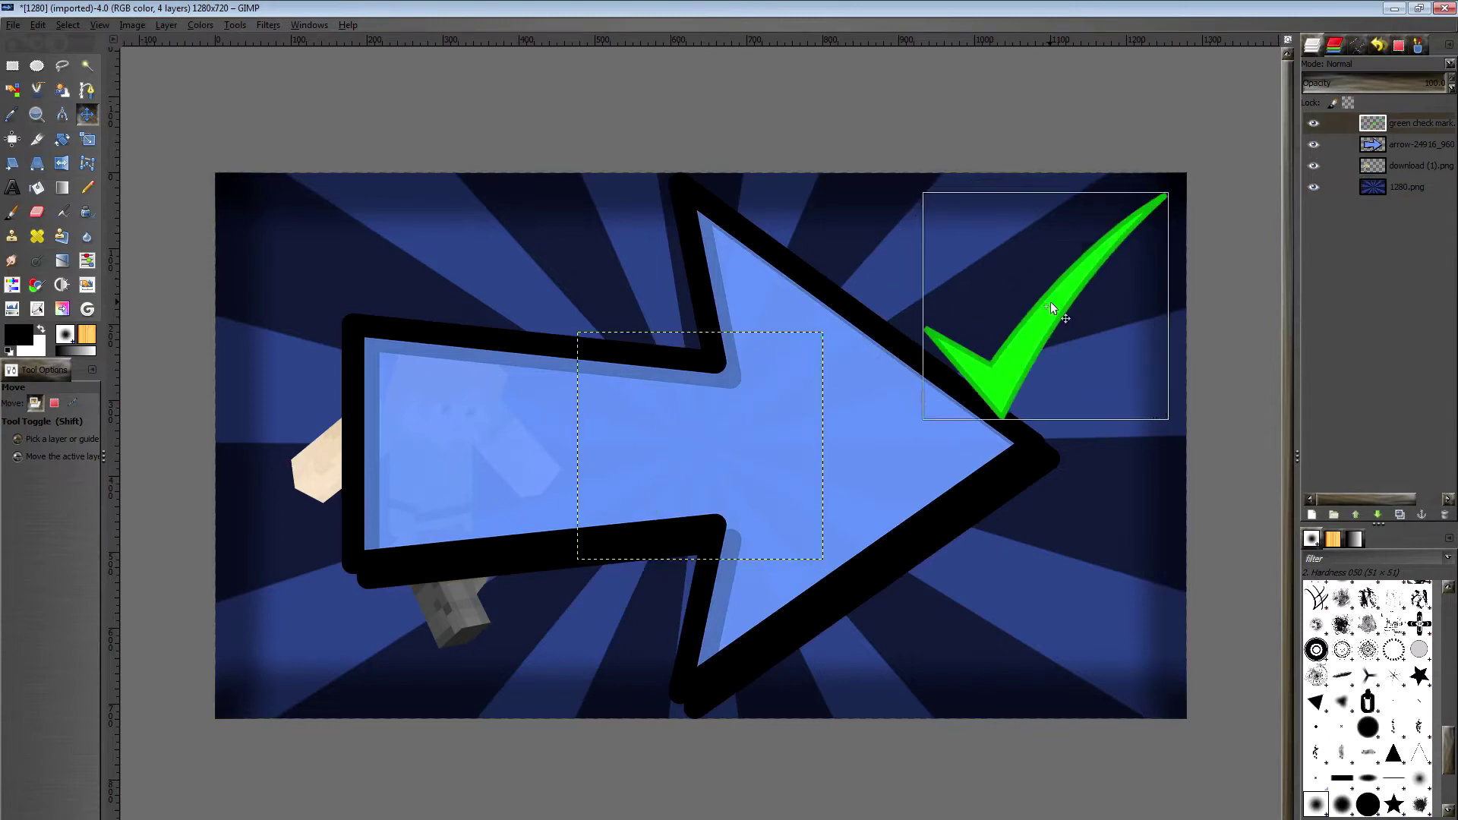
# - Scale the arrow layer proportionally to a height of 400 px
pyautogui.click(1383, 143)
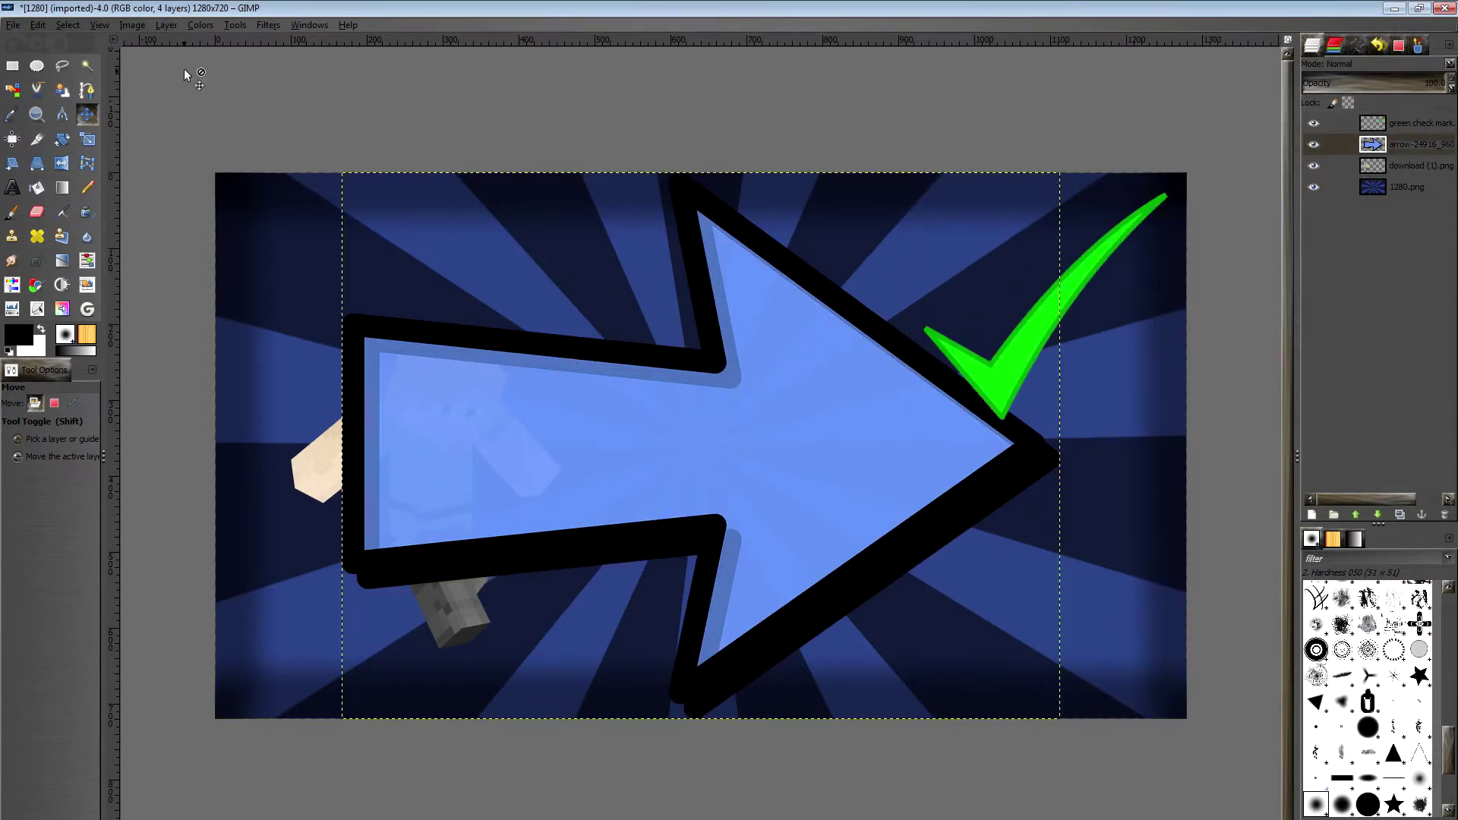
pyautogui.click(170, 23)
pyautogui.press('Return')
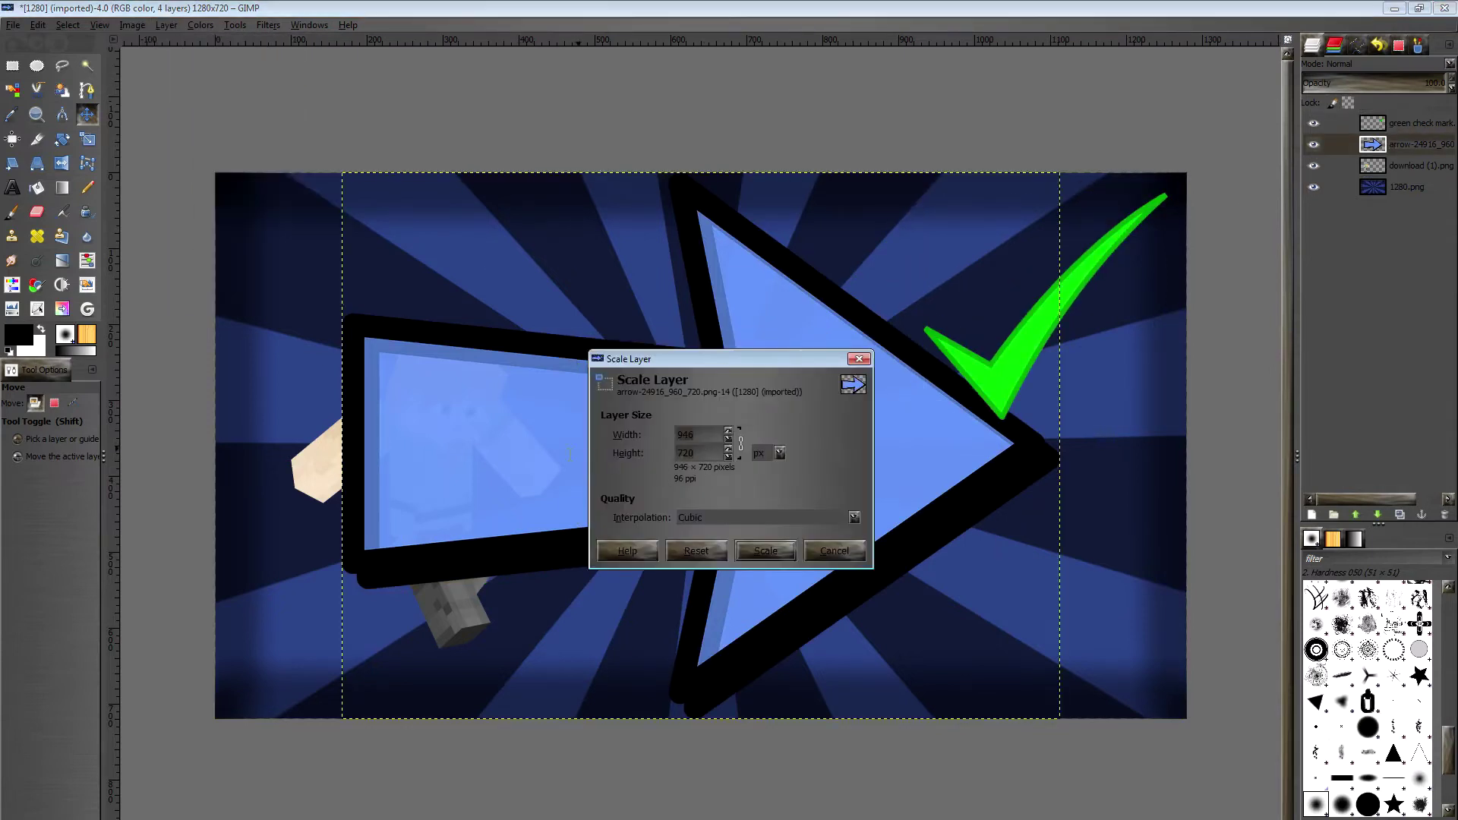
pyautogui.write('400')
pyautogui.click(749, 542)
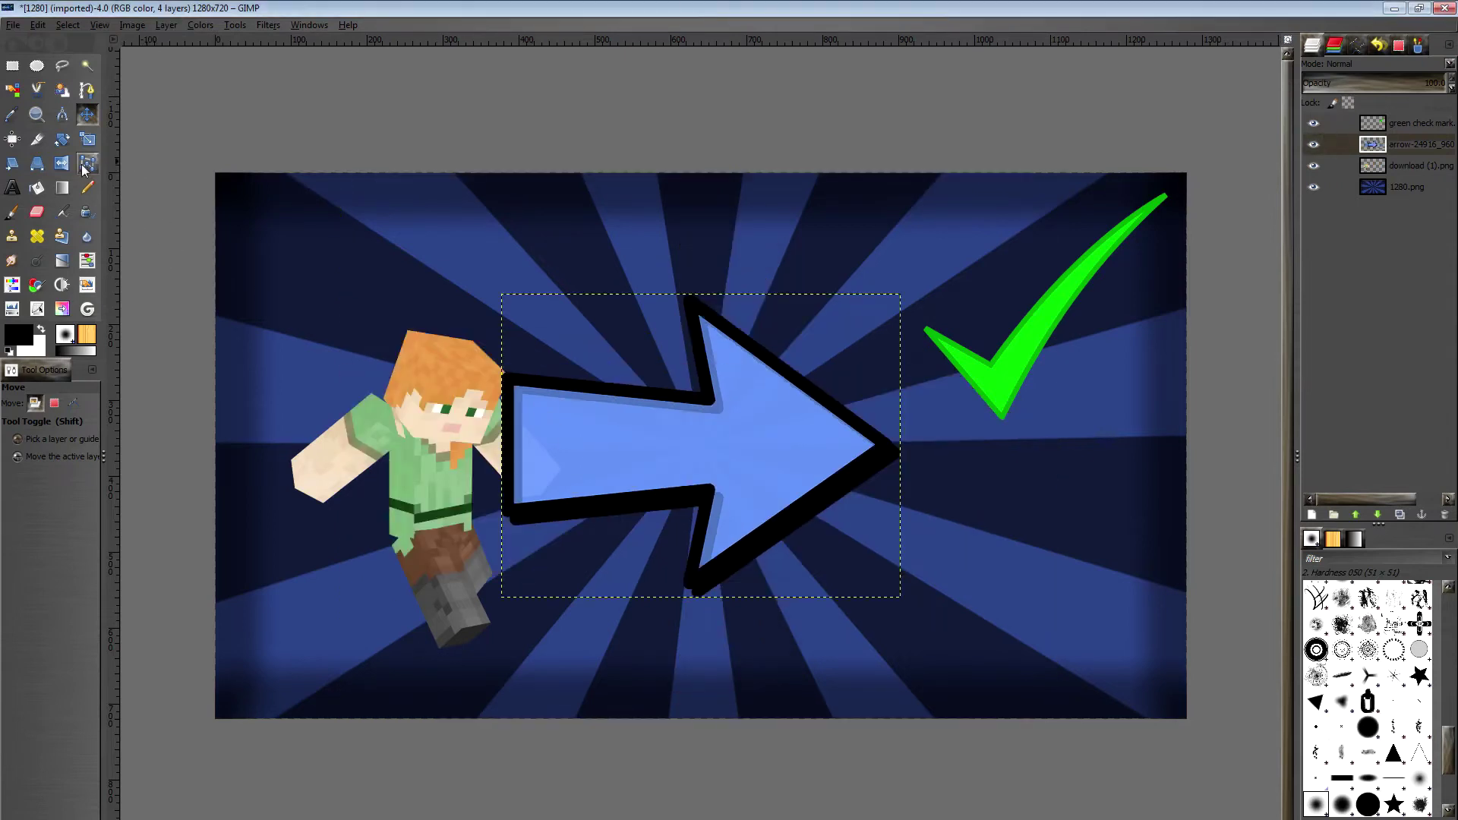
# - Stretch the arrow layer horizontally with the Scale tool to 728 × 400 px
pyautogui.click(87, 139)
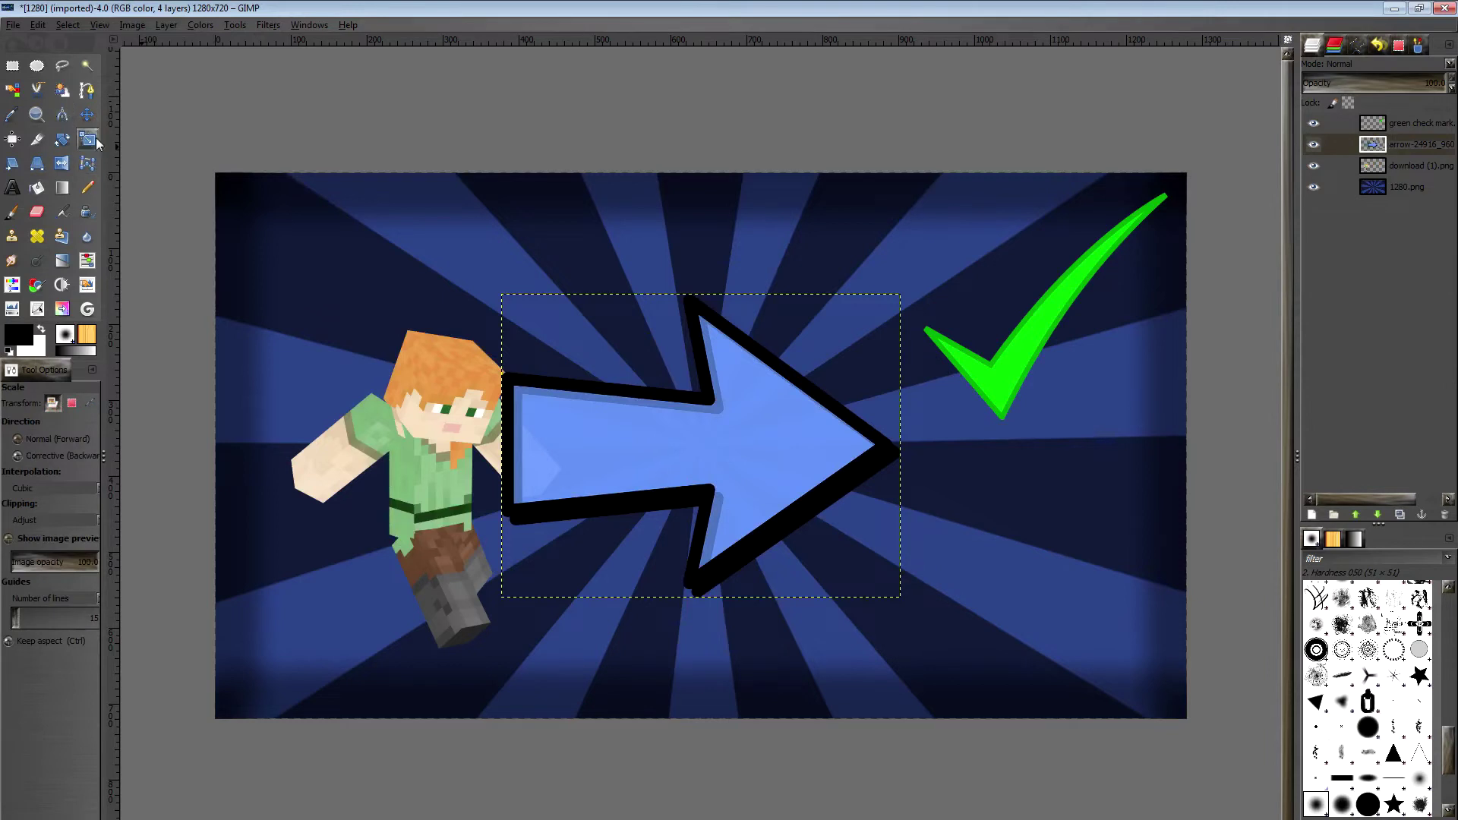
pyautogui.moveTo(840, 429); pyautogui.dragTo(980, 438)
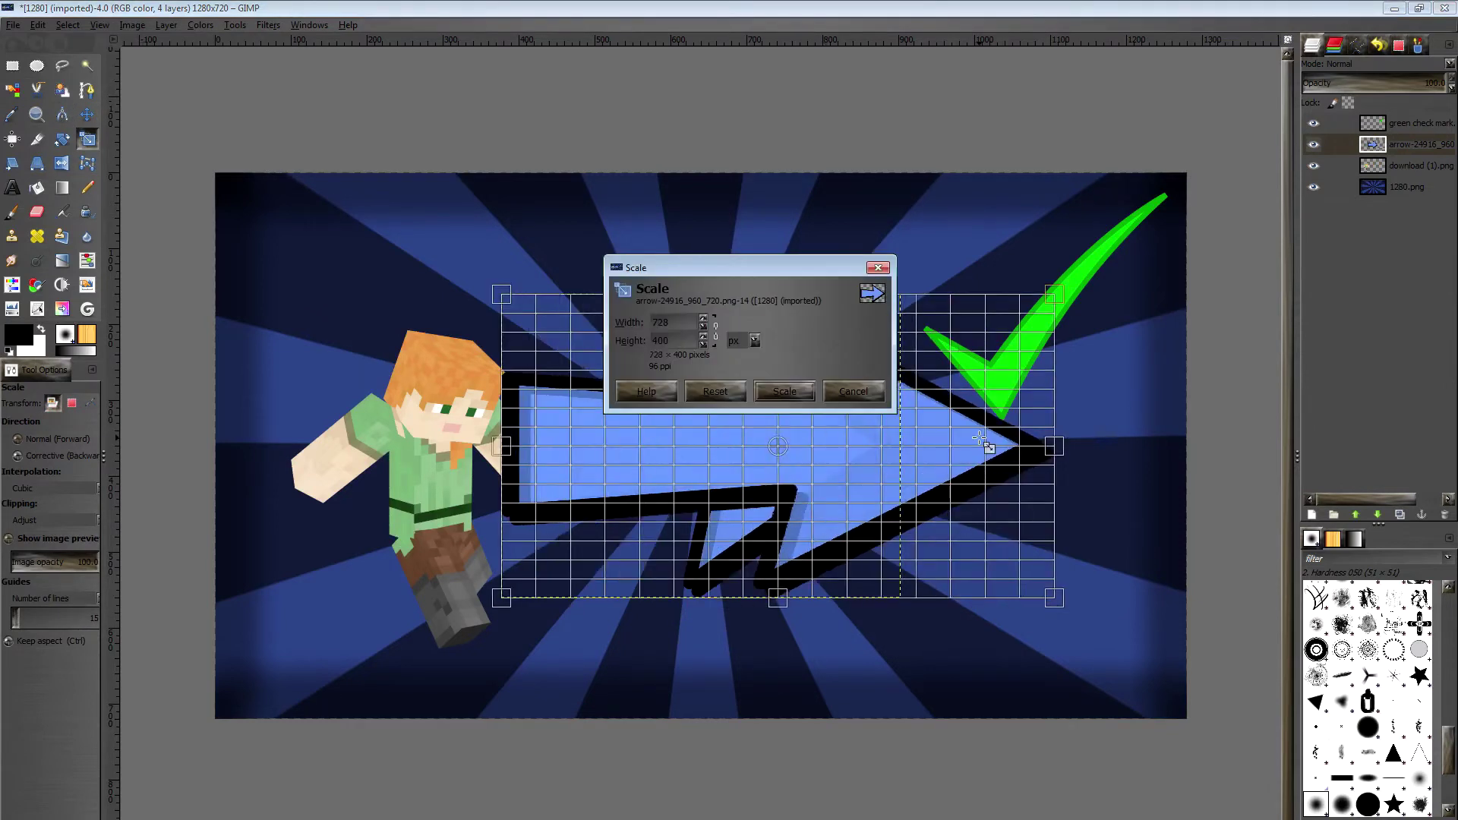
pyautogui.click(785, 391)
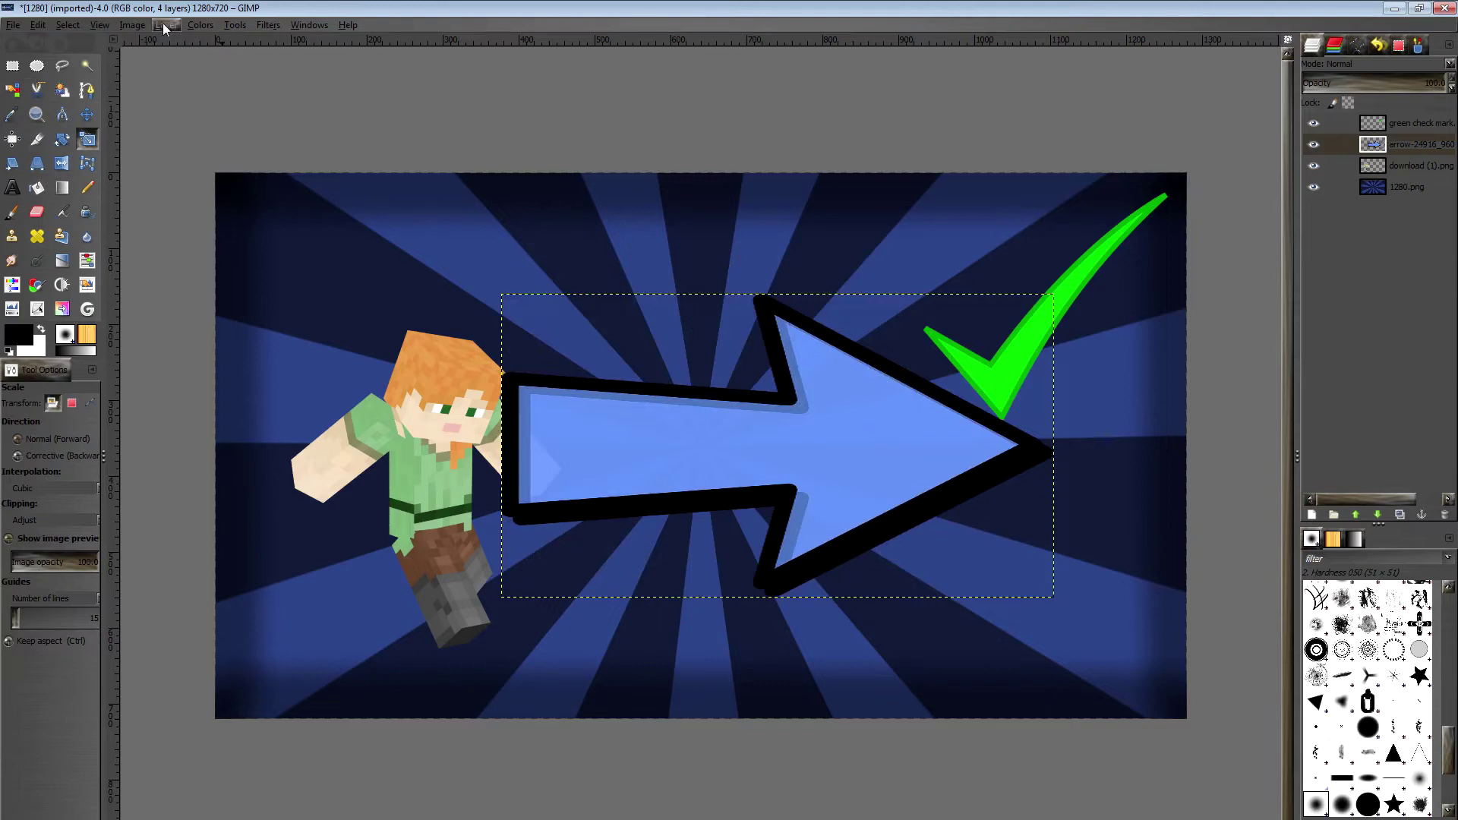
# - Scale the arrow layer to a height of 200 px and move it just below the canvas centre
pyautogui.click(165, 24)
pyautogui.click(220, 257)
pyautogui.doubleClick(704, 453)
pyautogui.write('200')
pyautogui.click(784, 546)
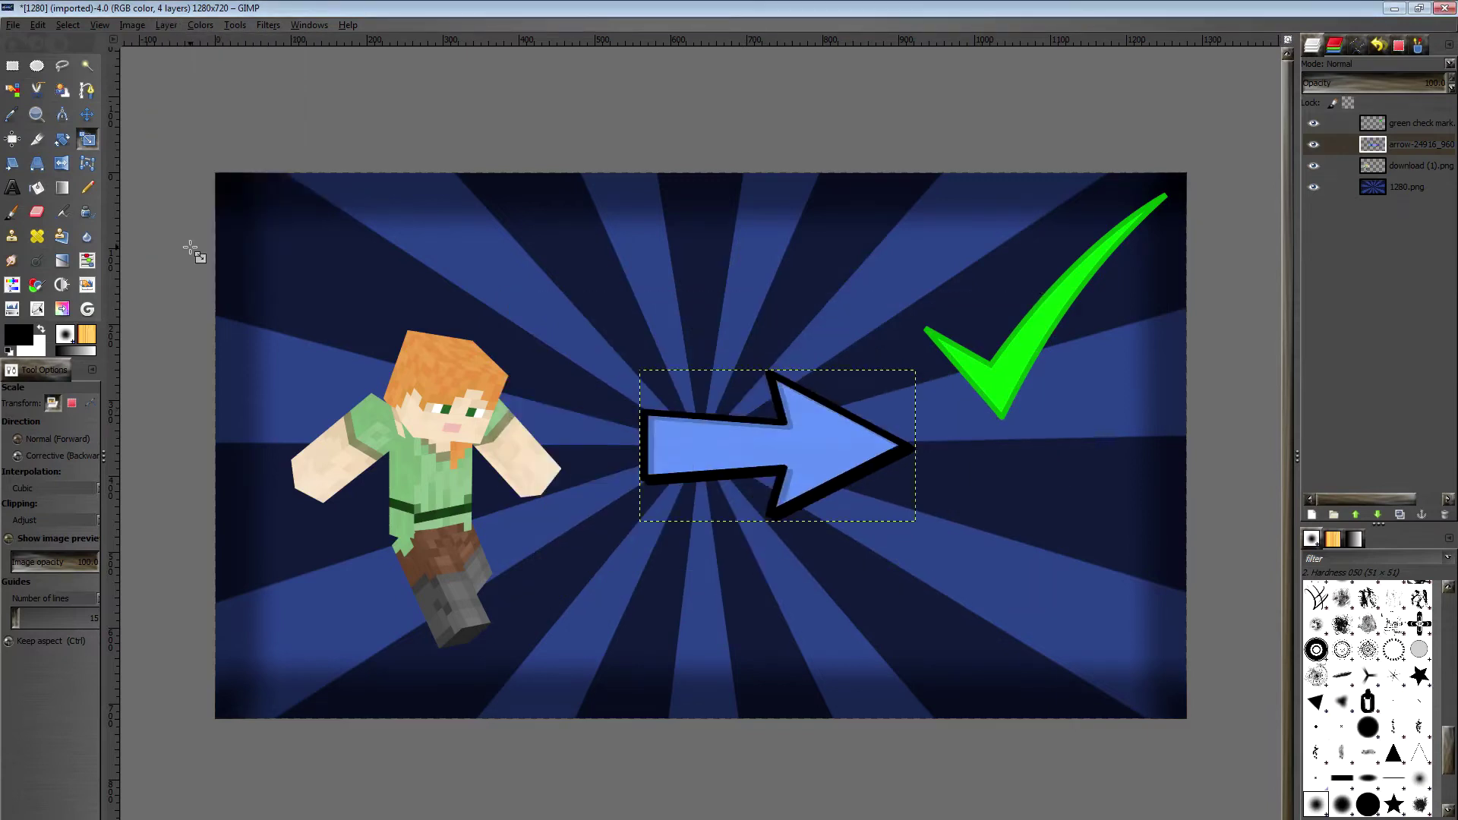
pyautogui.click(87, 115)
pyautogui.moveTo(796, 456); pyautogui.dragTo(767, 536)
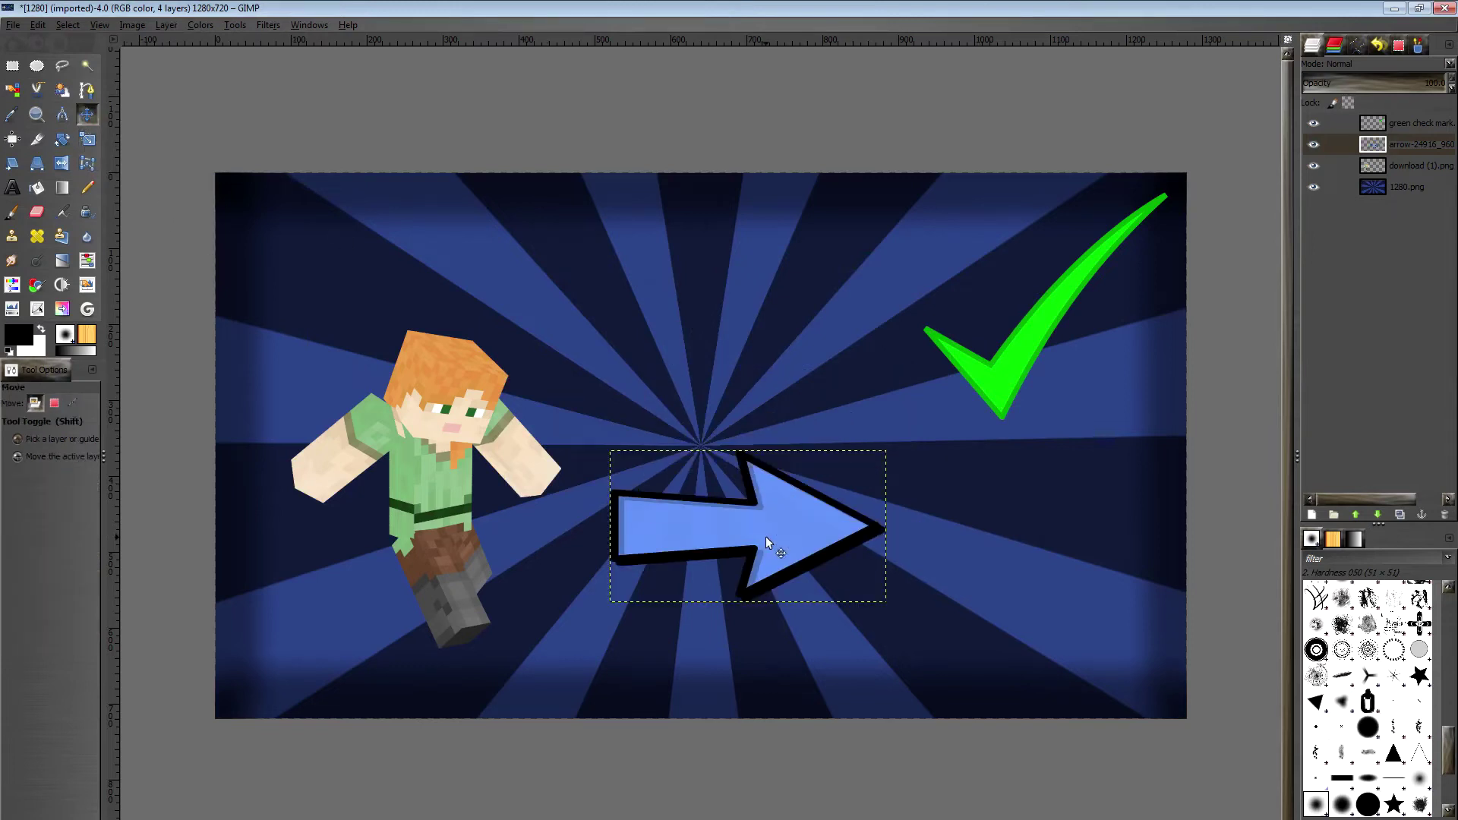
# - Colorize the blue arrow layer to a red hue
pyautogui.click(200, 25)
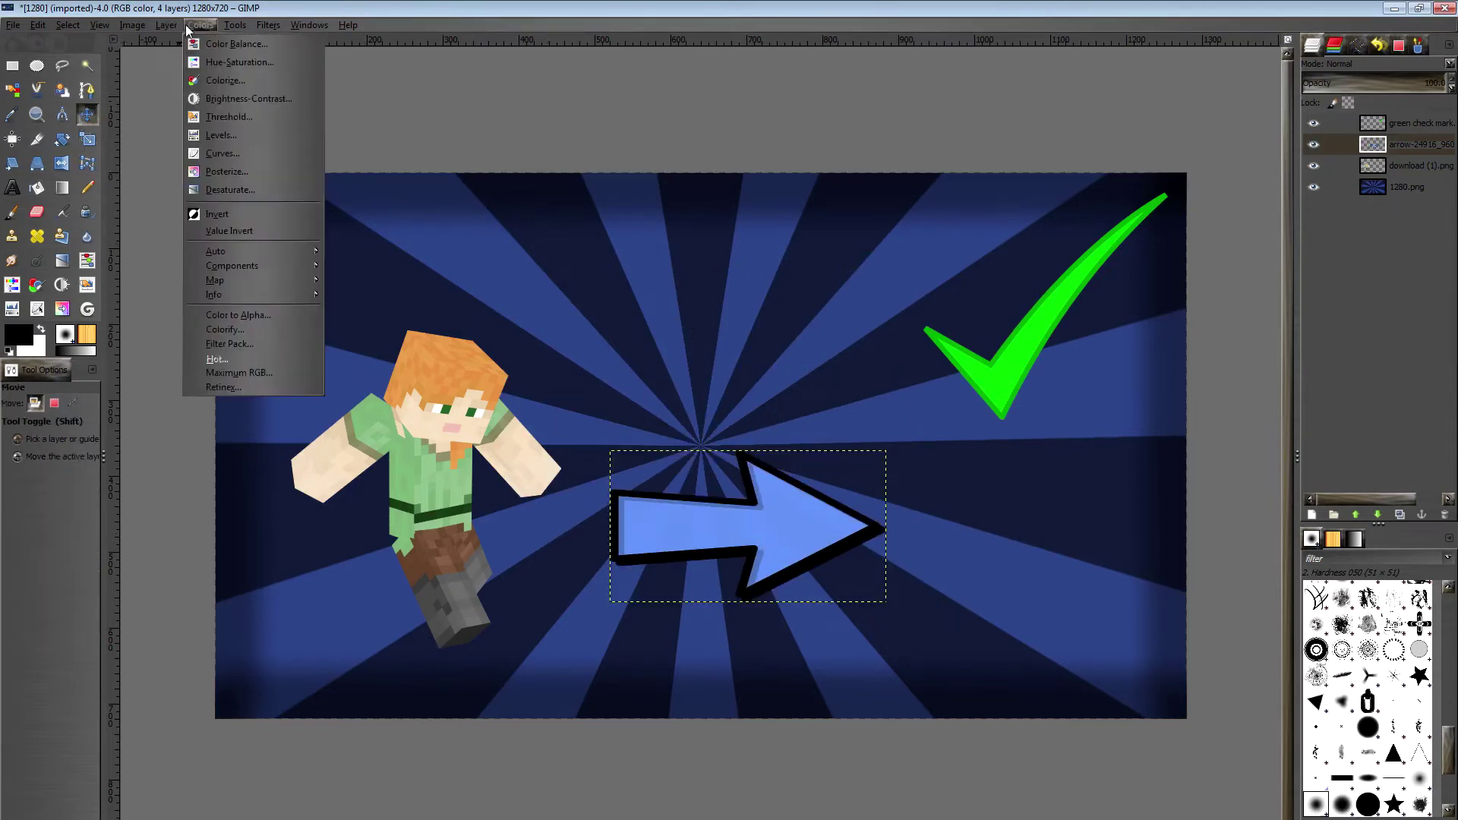
pyautogui.click(211, 79)
pyautogui.moveTo(290, 489); pyautogui.dragTo(332, 489)
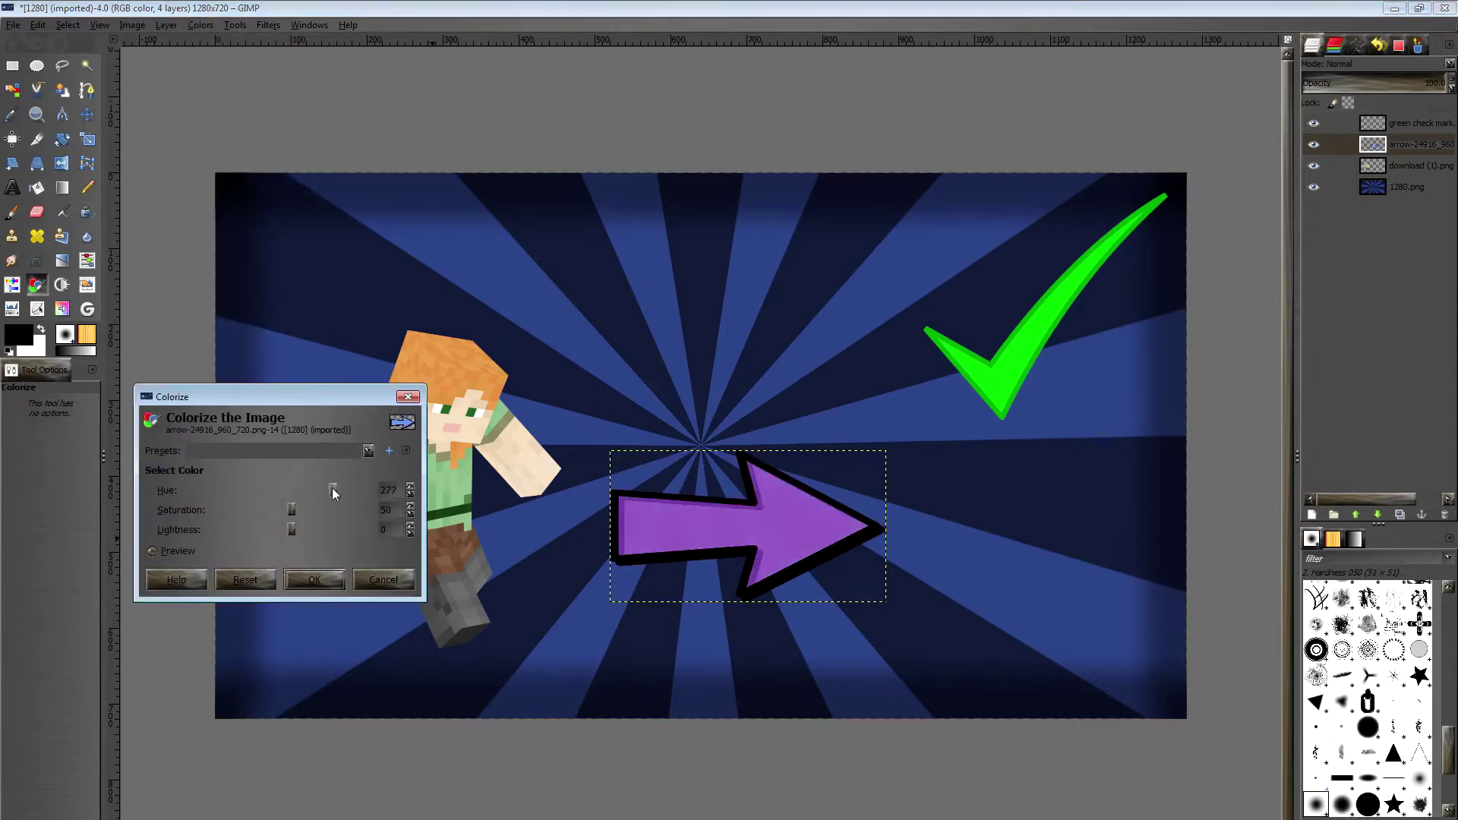
pyautogui.click(315, 579)
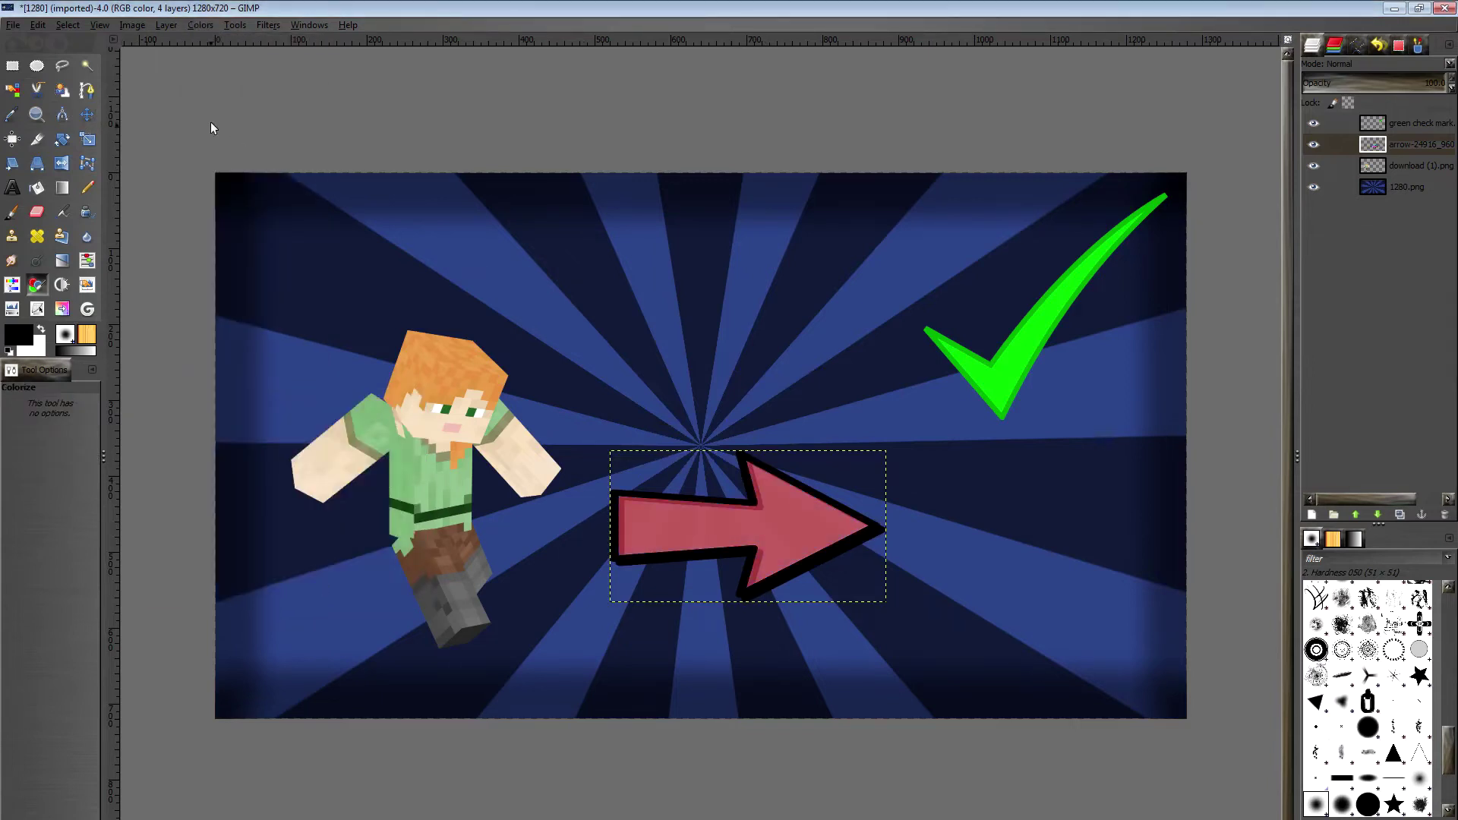
pyautogui.click(200, 25)
pyautogui.click(224, 80)
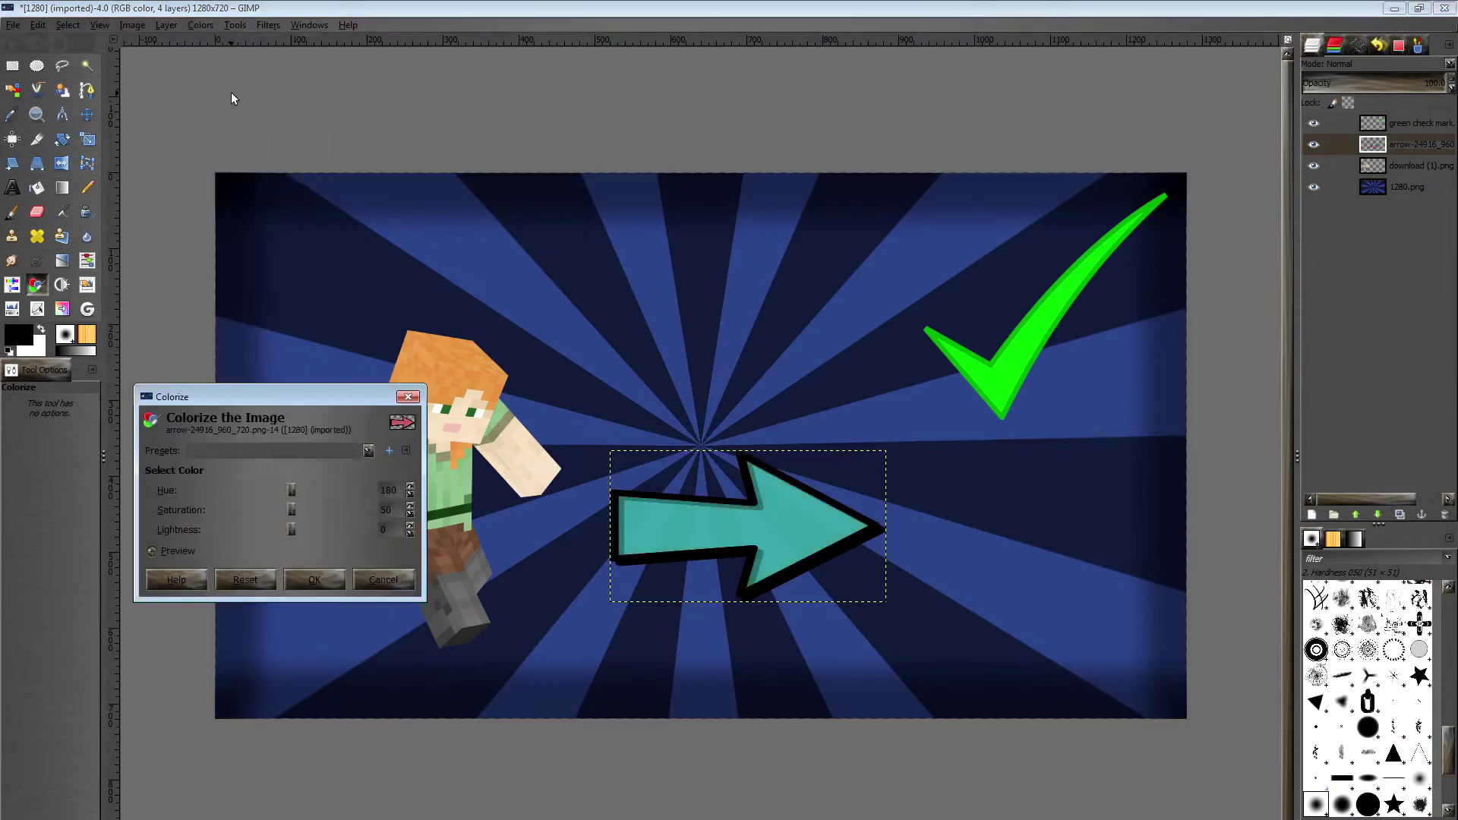
pyautogui.click(382, 571)
# - Adjust the arrow layer's brightness to 60 and its contrast to 101
pyautogui.click(201, 25)
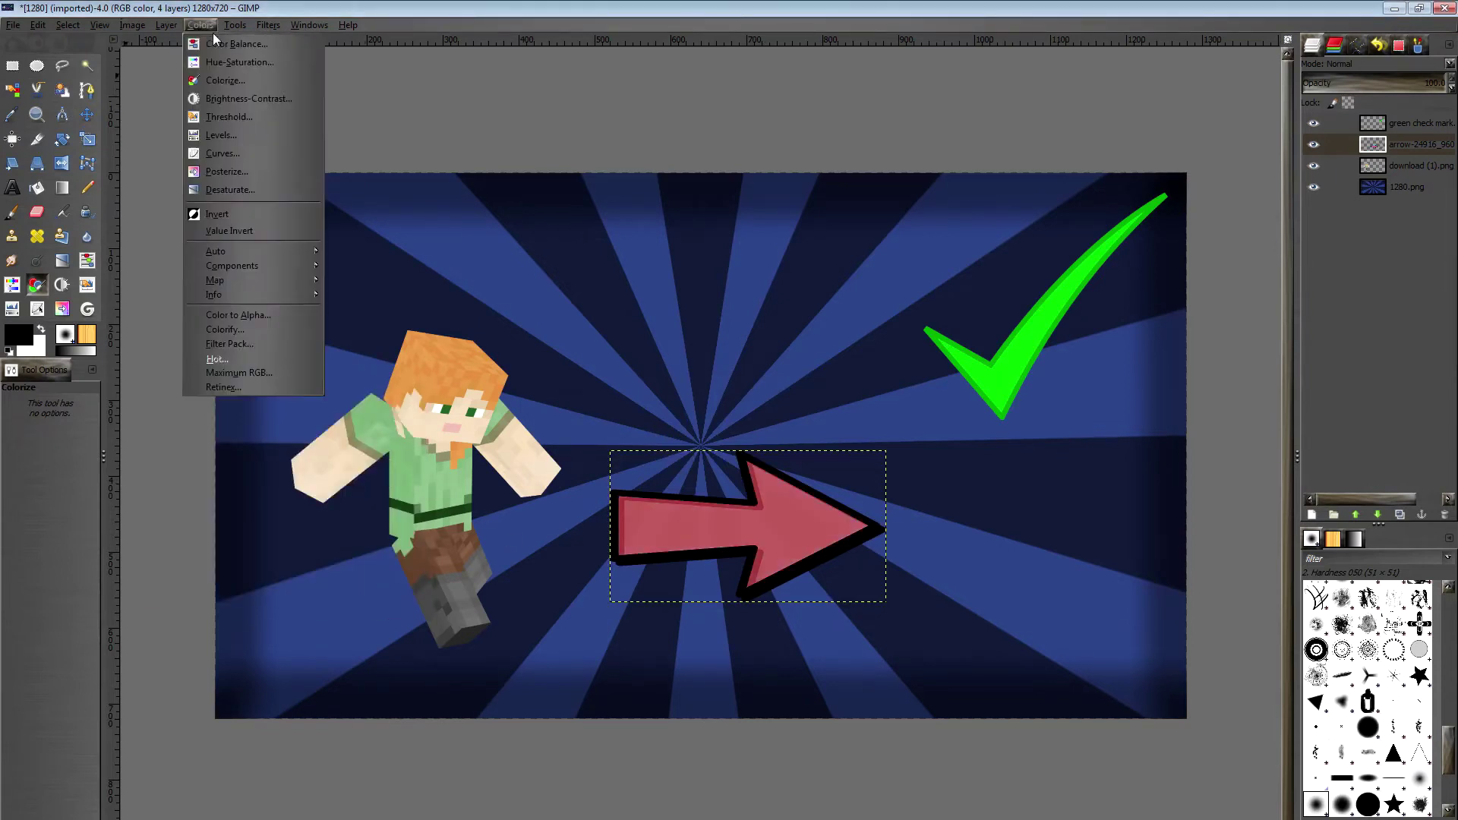
pyautogui.click(217, 97)
pyautogui.moveTo(211, 462); pyautogui.dragTo(280, 478)
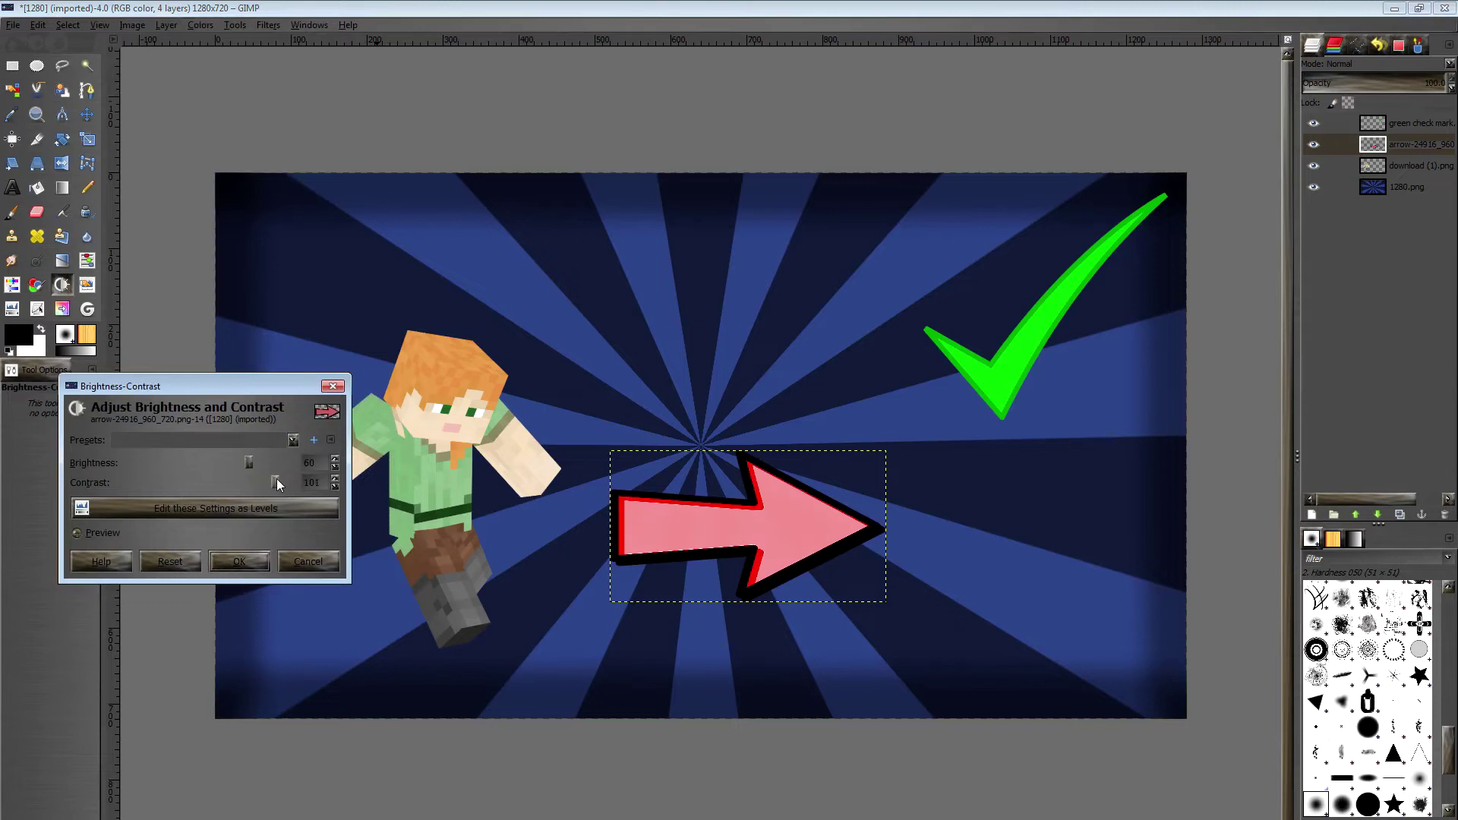
pyautogui.click(246, 563)
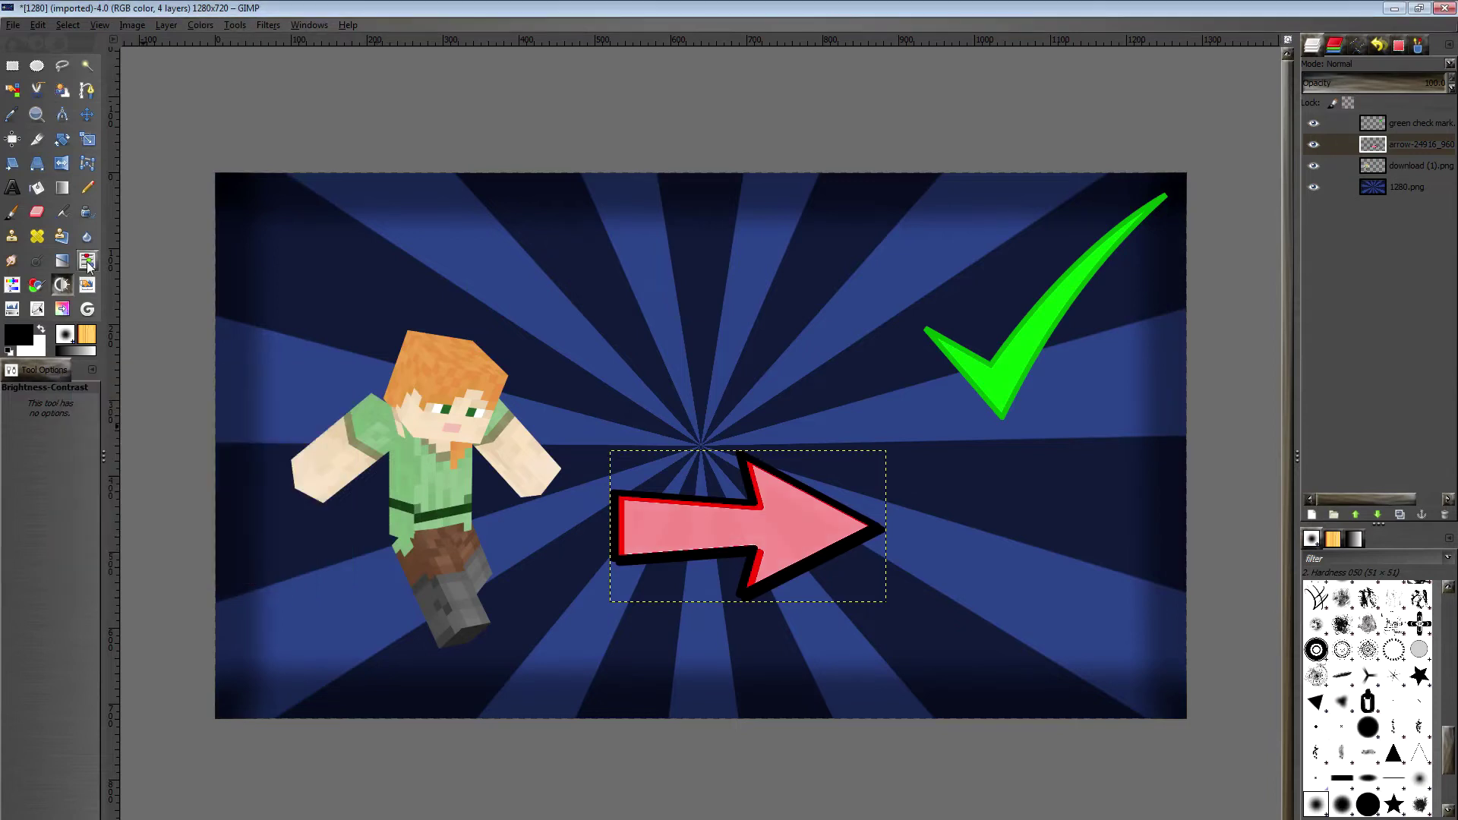
# - Move the character slightly down and to the left on the canvas
pyautogui.click(86, 114)
pyautogui.moveTo(457, 492); pyautogui.dragTo(438, 515)
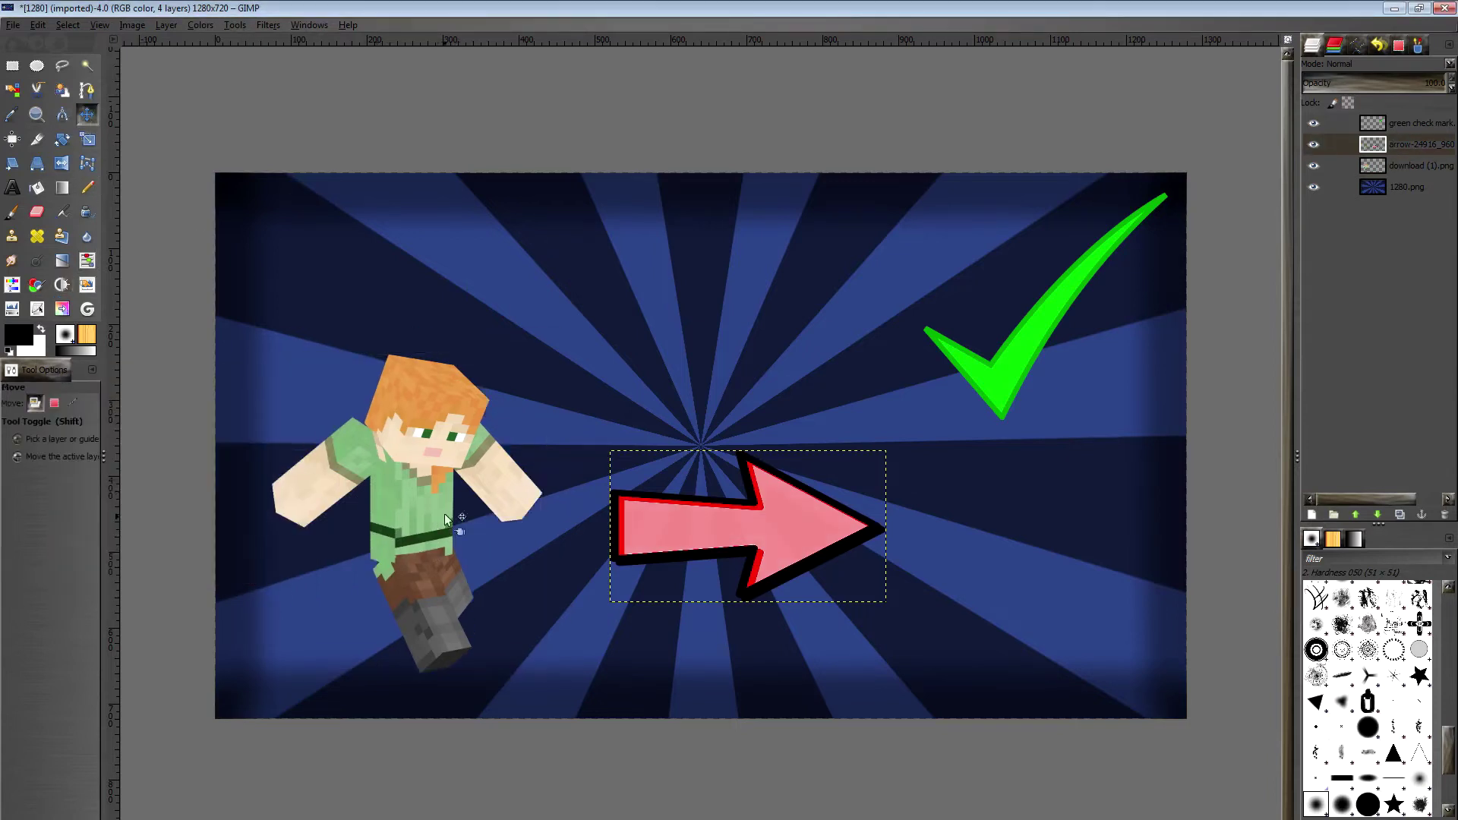
# - Rotate the arrow so it points down-left and move it until its tip touches the character's hand
pyautogui.click(72, 144)
pyautogui.moveTo(685, 526); pyautogui.dragTo(806, 502)
pyautogui.click(382, 511)
pyautogui.click(86, 114)
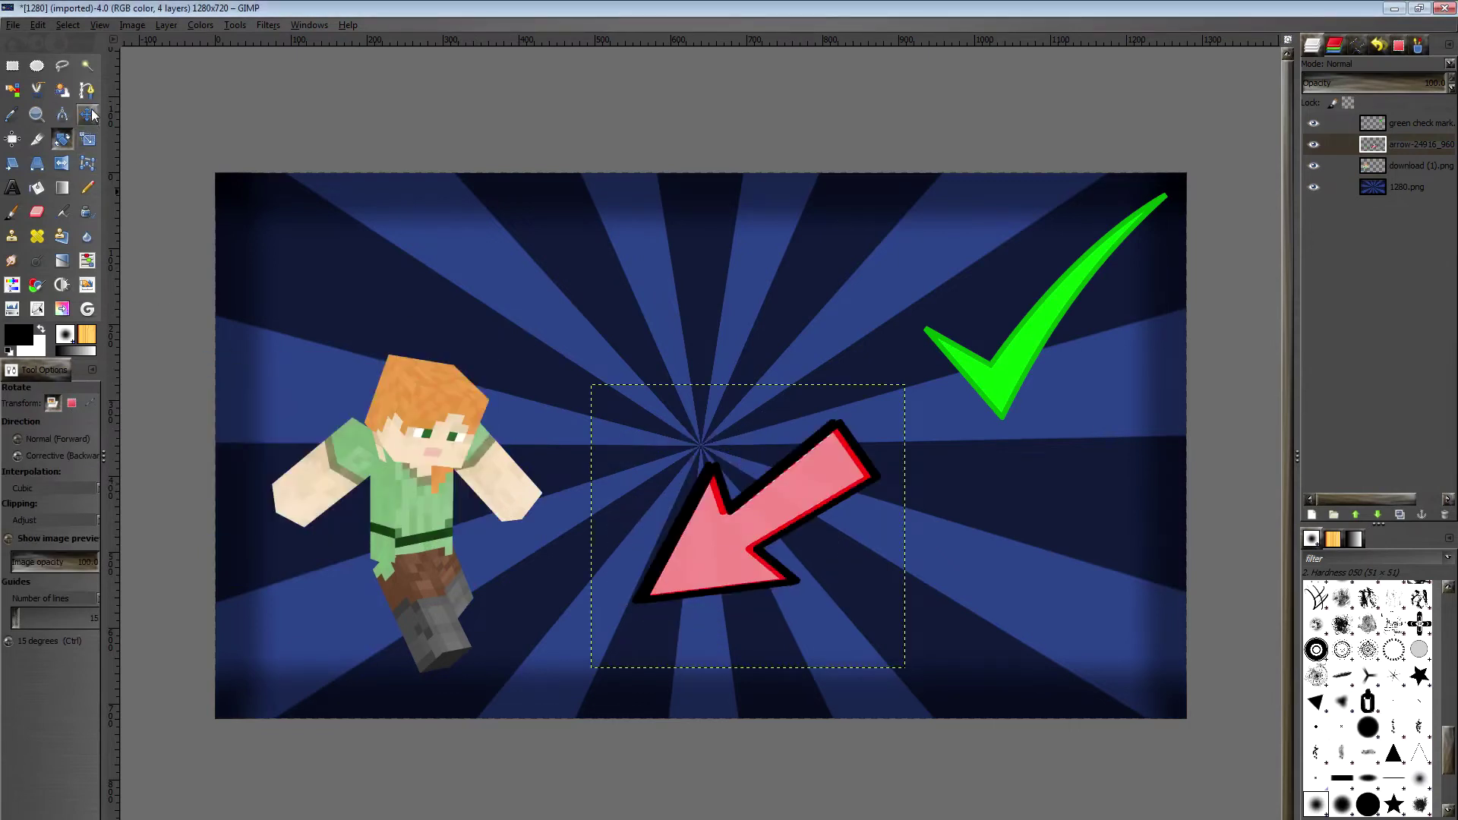
pyautogui.moveTo(740, 554); pyautogui.dragTo(612, 462)
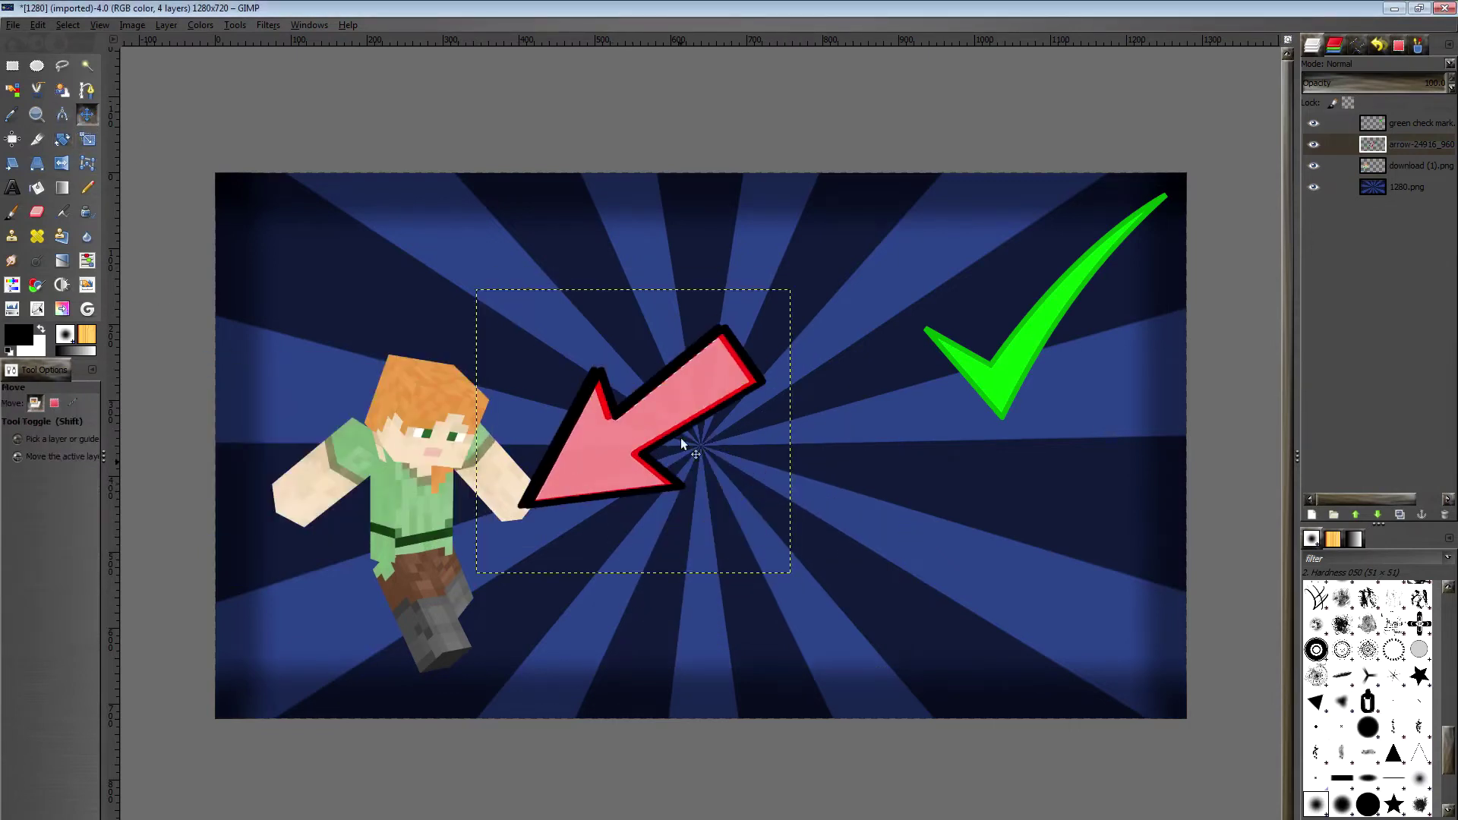
# - Nudge the green check mark slightly and move the character to the canvas's lower-right area beneath it
pyautogui.moveTo(991, 363)
pyautogui.mouseDown()
pyautogui.moveTo(483, 684)
pyautogui.moveTo(481, 639)
pyautogui.moveTo(977, 494)
pyautogui.moveTo(906, 582)
pyautogui.moveTo(945, 627)
pyautogui.moveTo(995, 362)
pyautogui.mouseUp()
pyautogui.click(584, 457)
pyautogui.moveTo(430, 491); pyautogui.dragTo(921, 523)
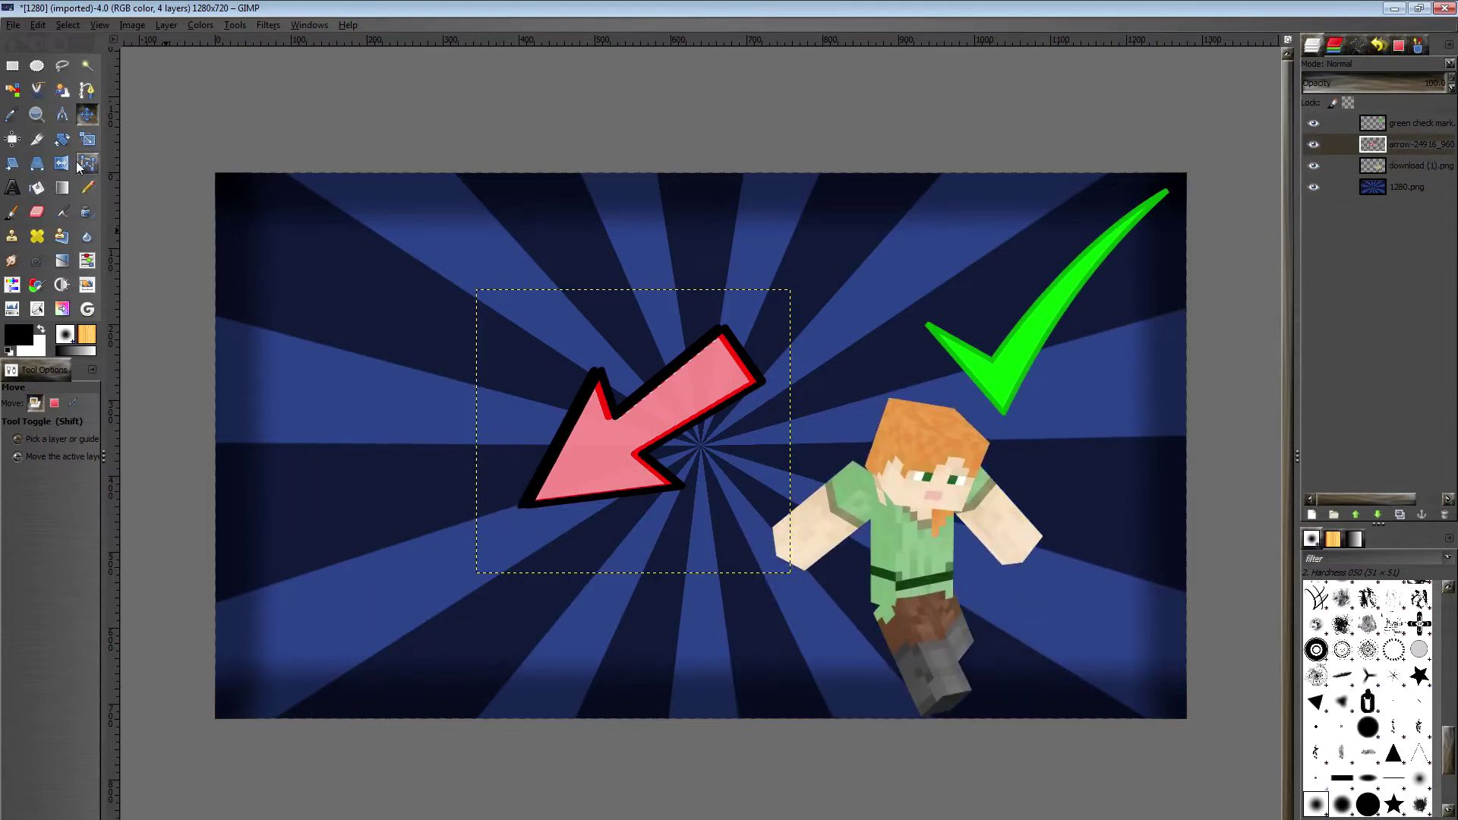
# - Try to flip the arrow layer horizontally
pyautogui.click(62, 163)
pyautogui.click(919, 545)
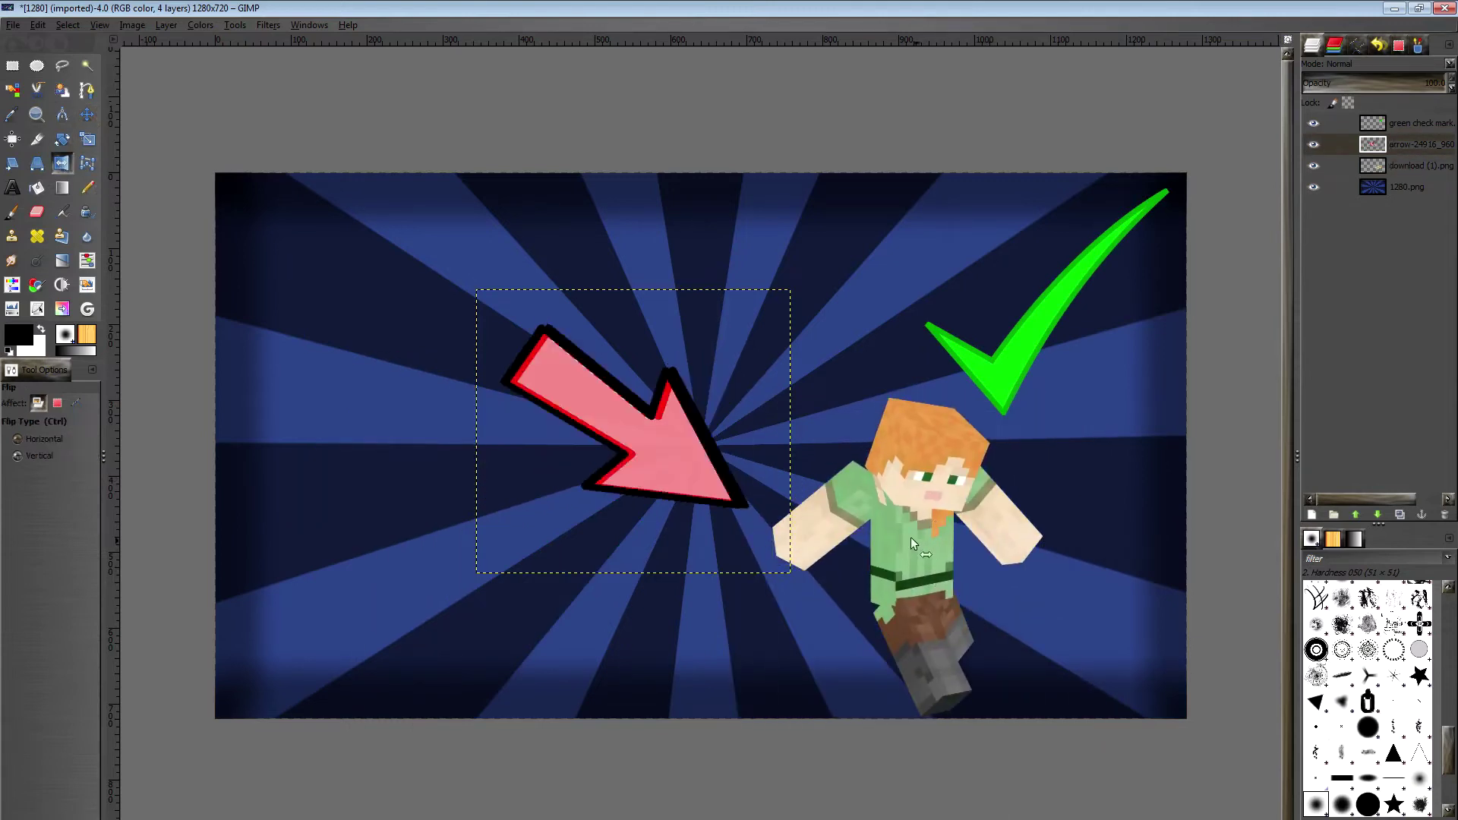
pyautogui.hotkey('ctrl', 'z')
# - Flip the download (1).png character layer horizontally and move it farther right, directly under the check mark
pyautogui.click(1405, 165)
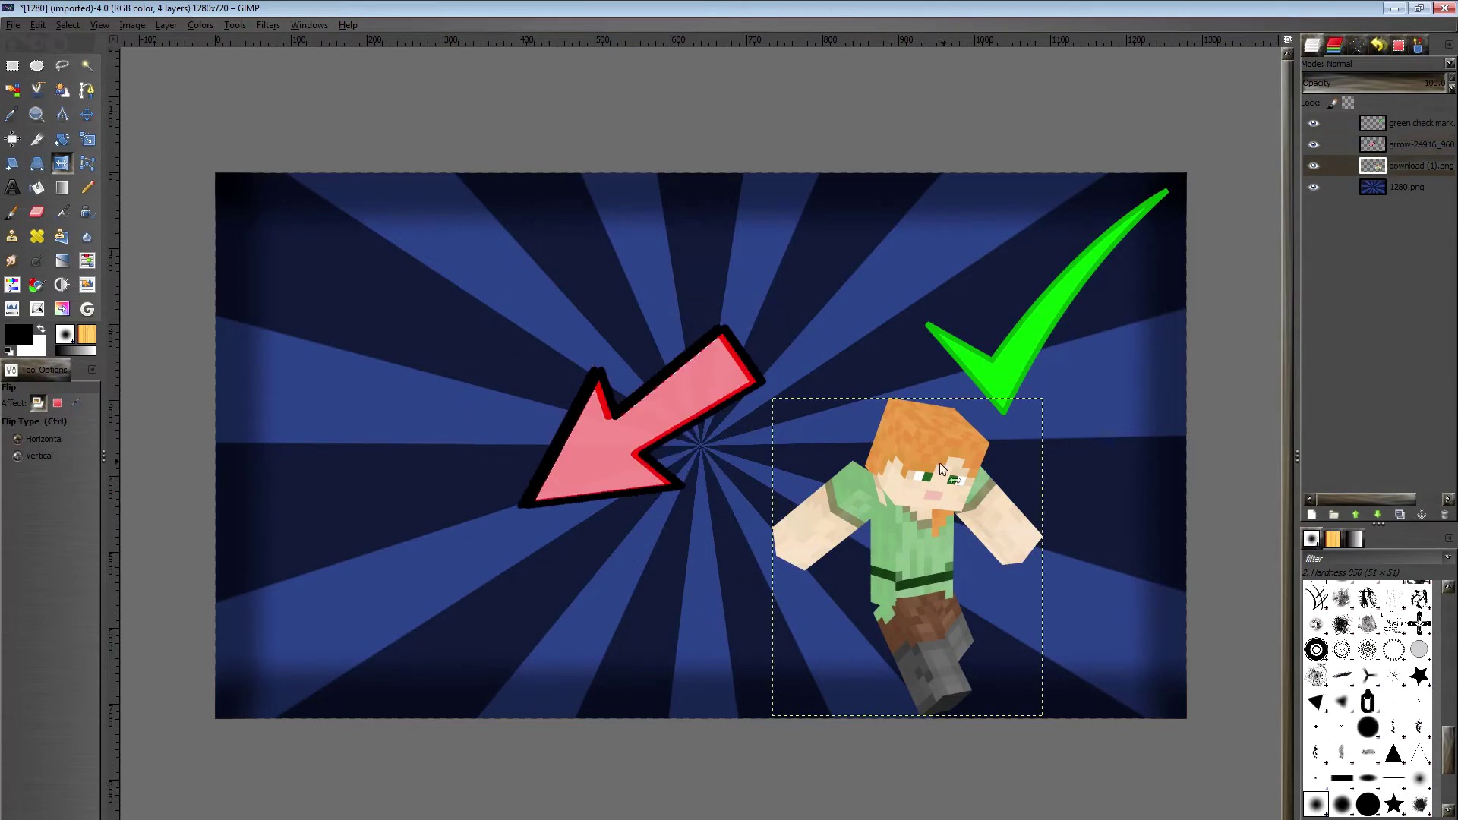
pyautogui.click(940, 463)
pyautogui.click(887, 590)
pyautogui.click(887, 591)
pyautogui.click(87, 114)
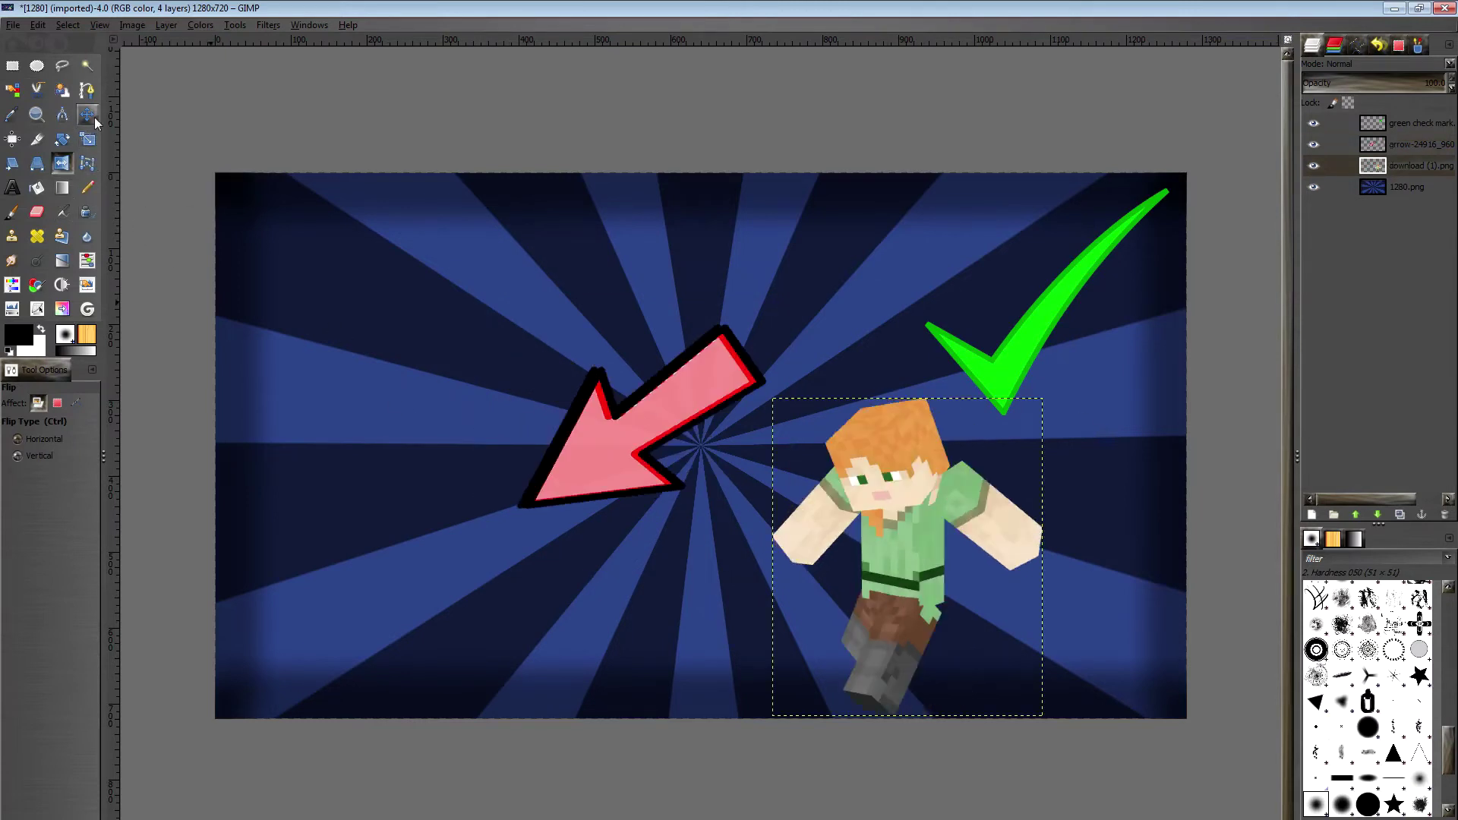
pyautogui.moveTo(899, 570); pyautogui.dragTo(976, 565)
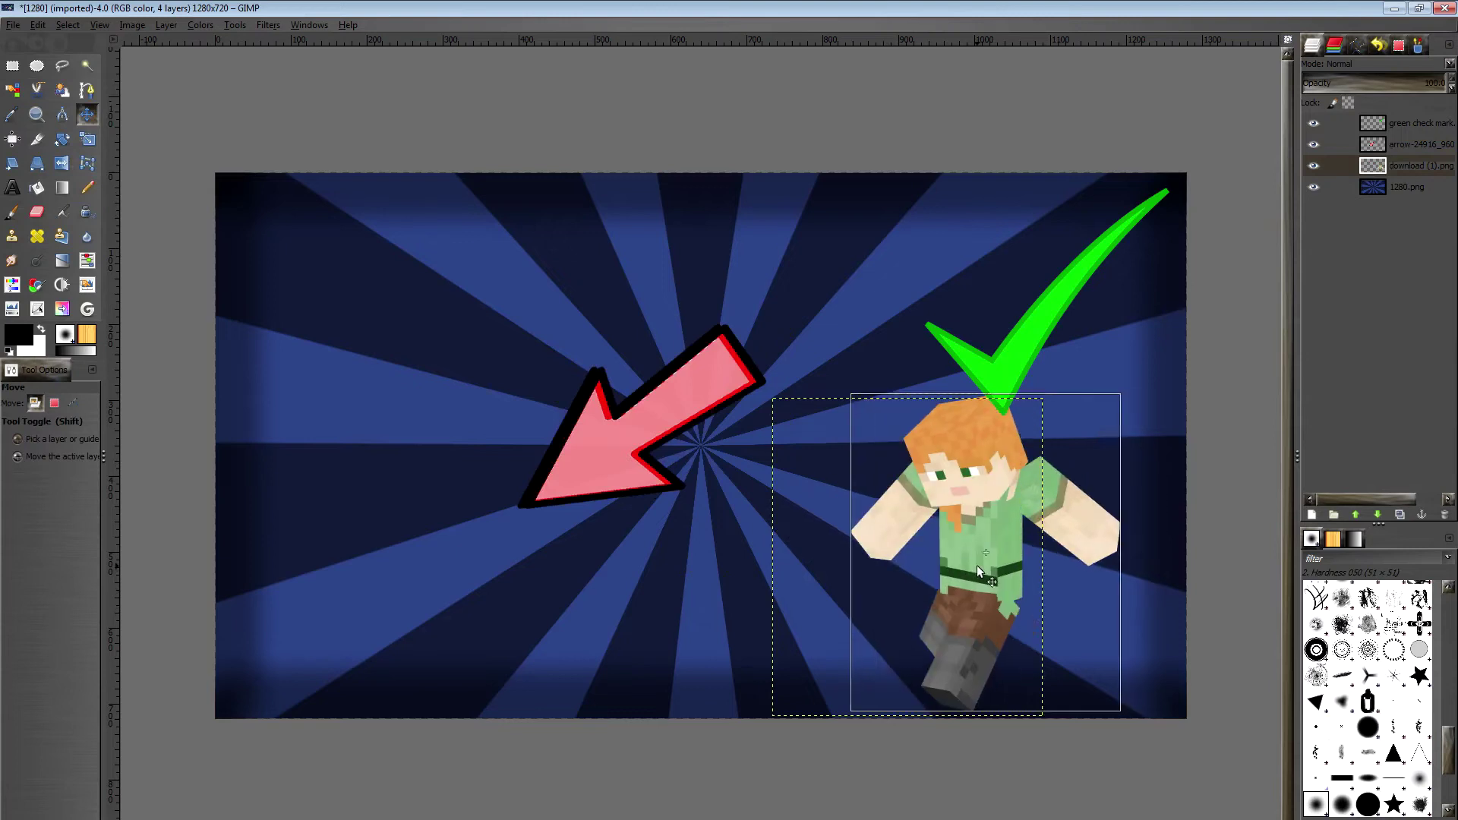
pyautogui.hotkey('shift', 'r')
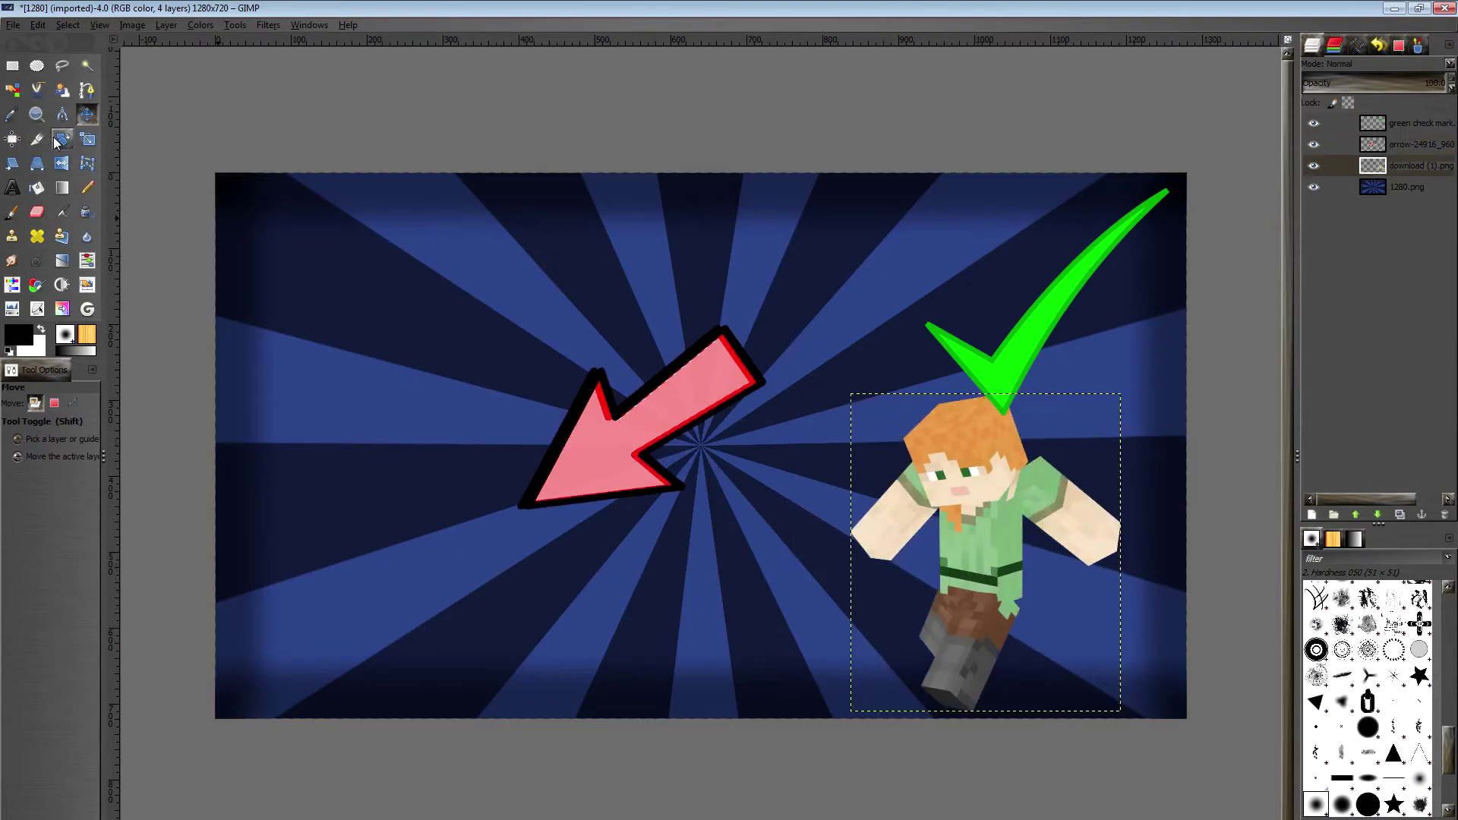
pyautogui.moveTo(655, 379); pyautogui.dragTo(595, 395)
pyautogui.click(450, 512)
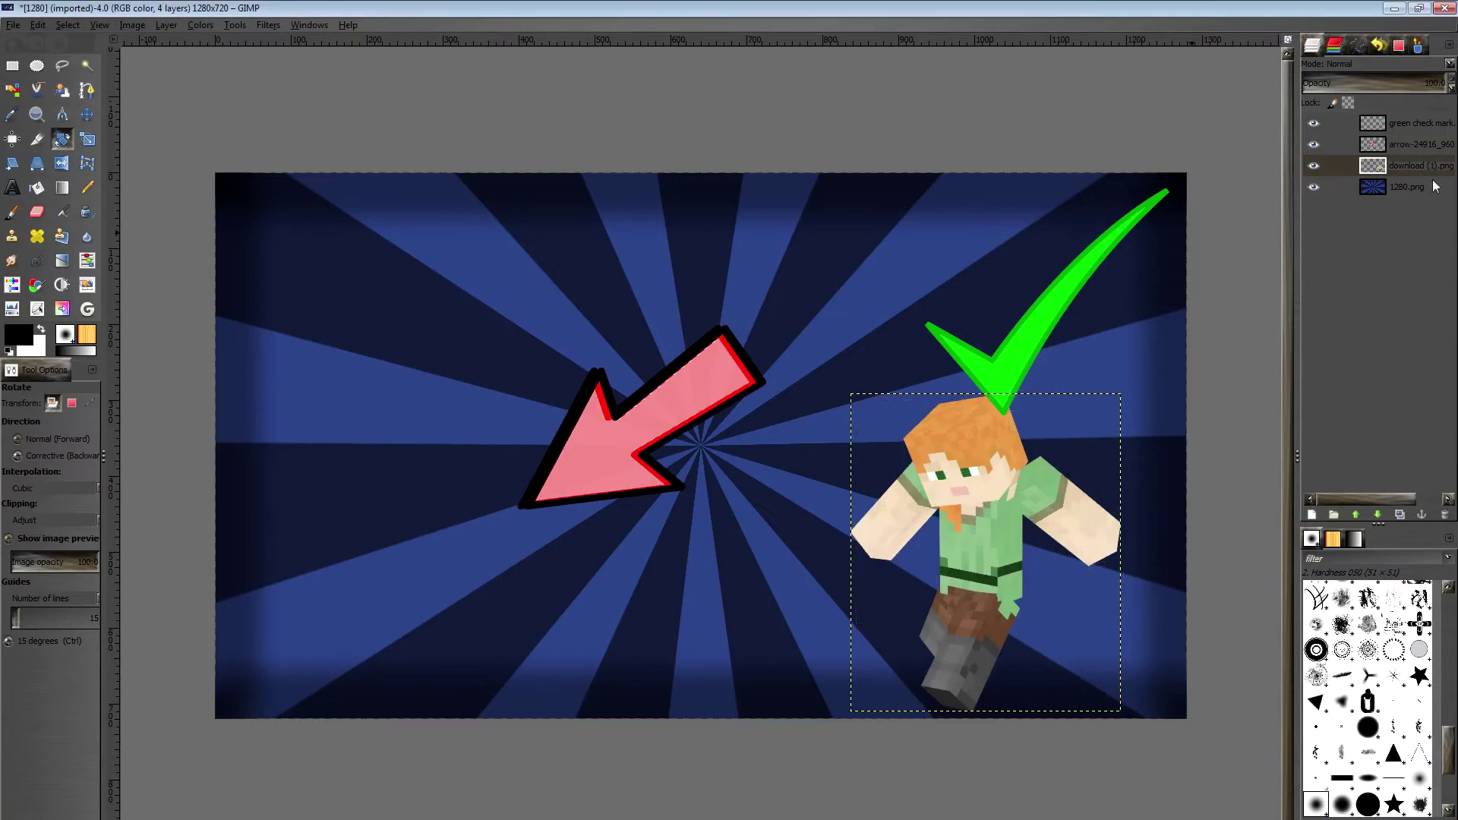
# - Rotate the arrow layer so it points down-right and move its tip next to the character's hand
pyautogui.click(1377, 146)
pyautogui.moveTo(699, 391); pyautogui.dragTo(578, 387)
pyautogui.press('Return')
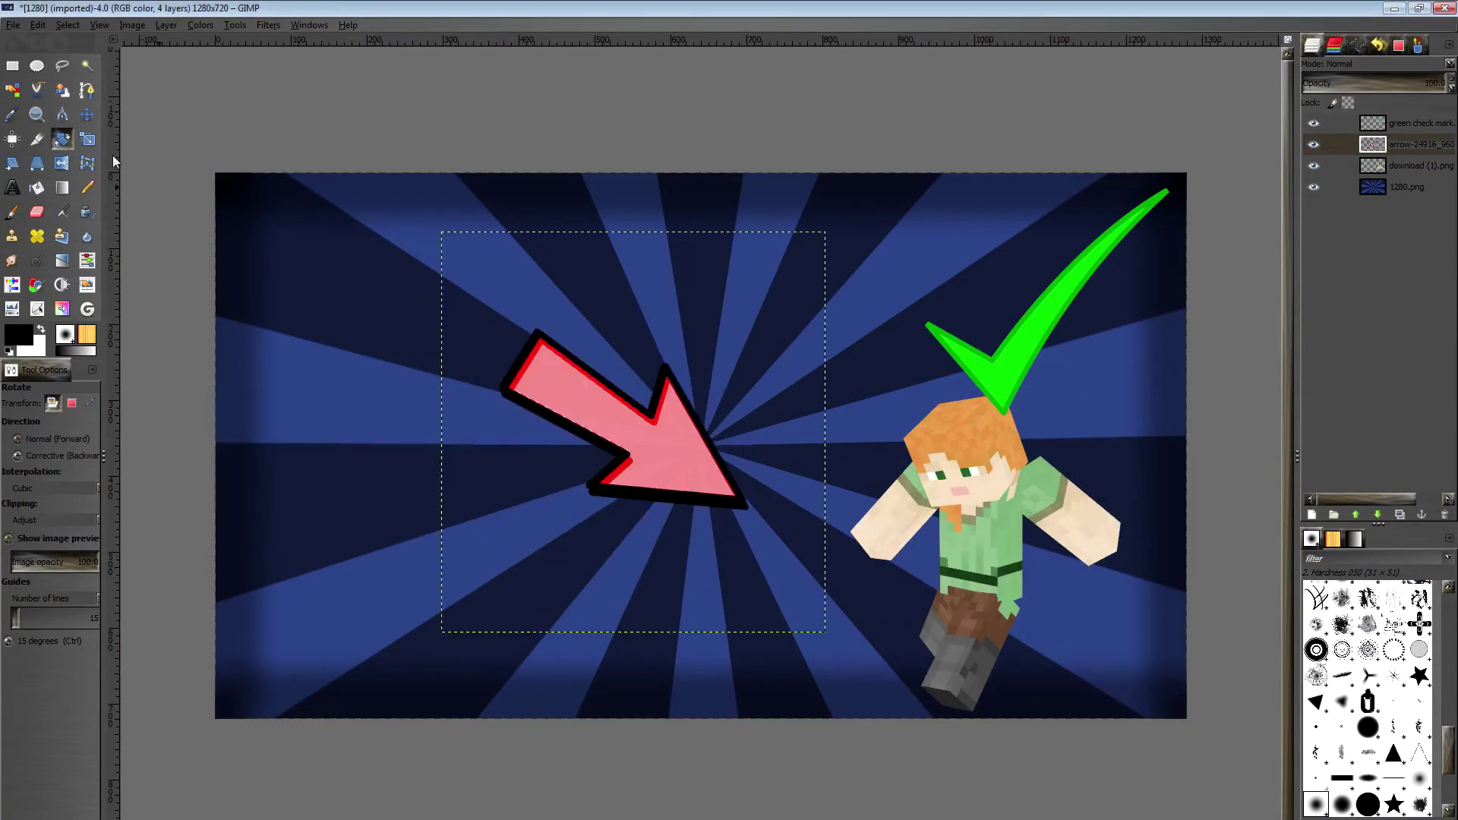
pyautogui.click(88, 115)
pyautogui.moveTo(619, 431); pyautogui.dragTo(729, 483)
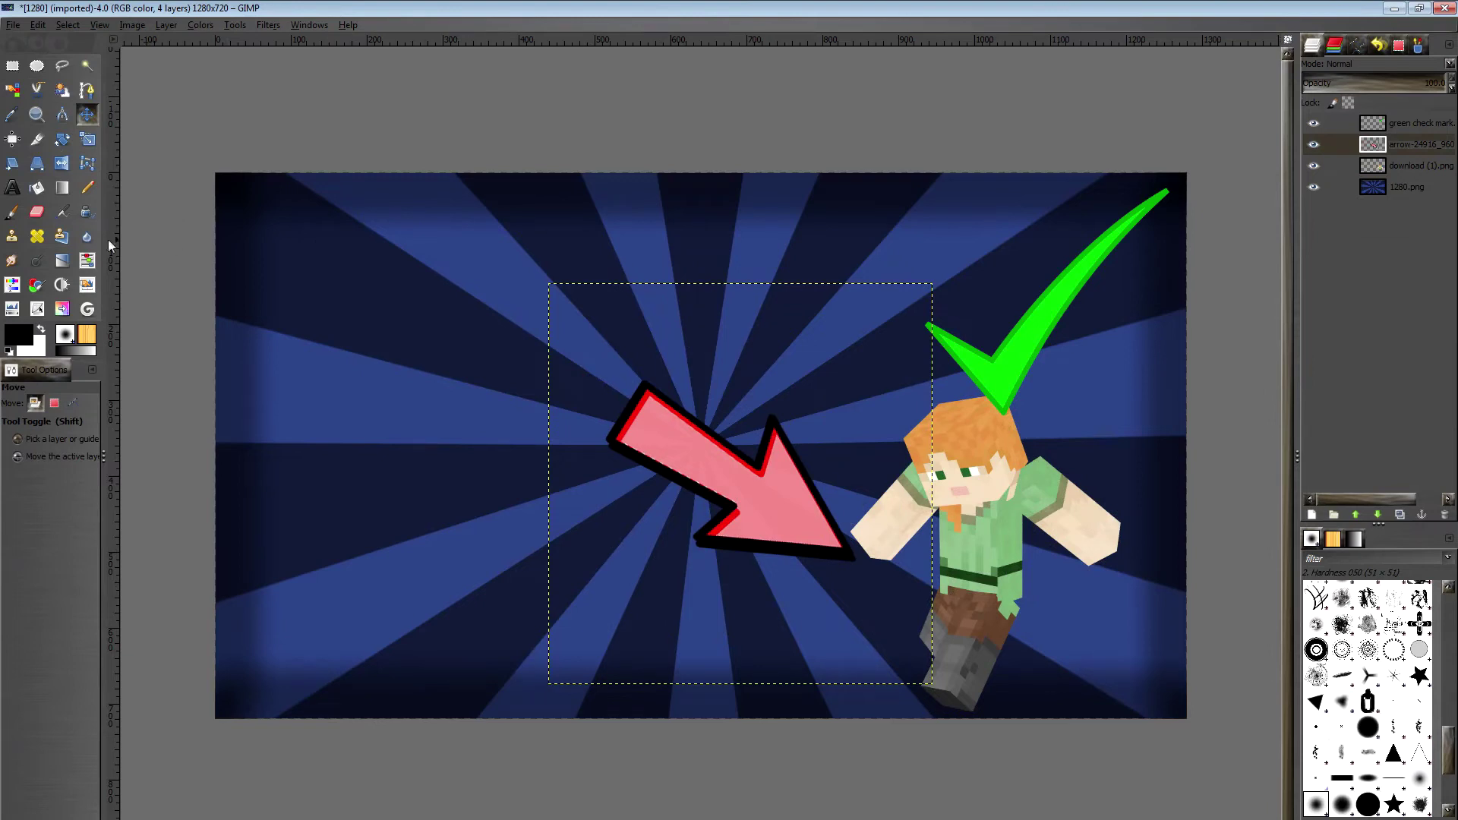
# - Select the canvas's left part with a rectangle about 564 × 856 px and choose the Pencil with a red foreground colour
pyautogui.click(12, 67)
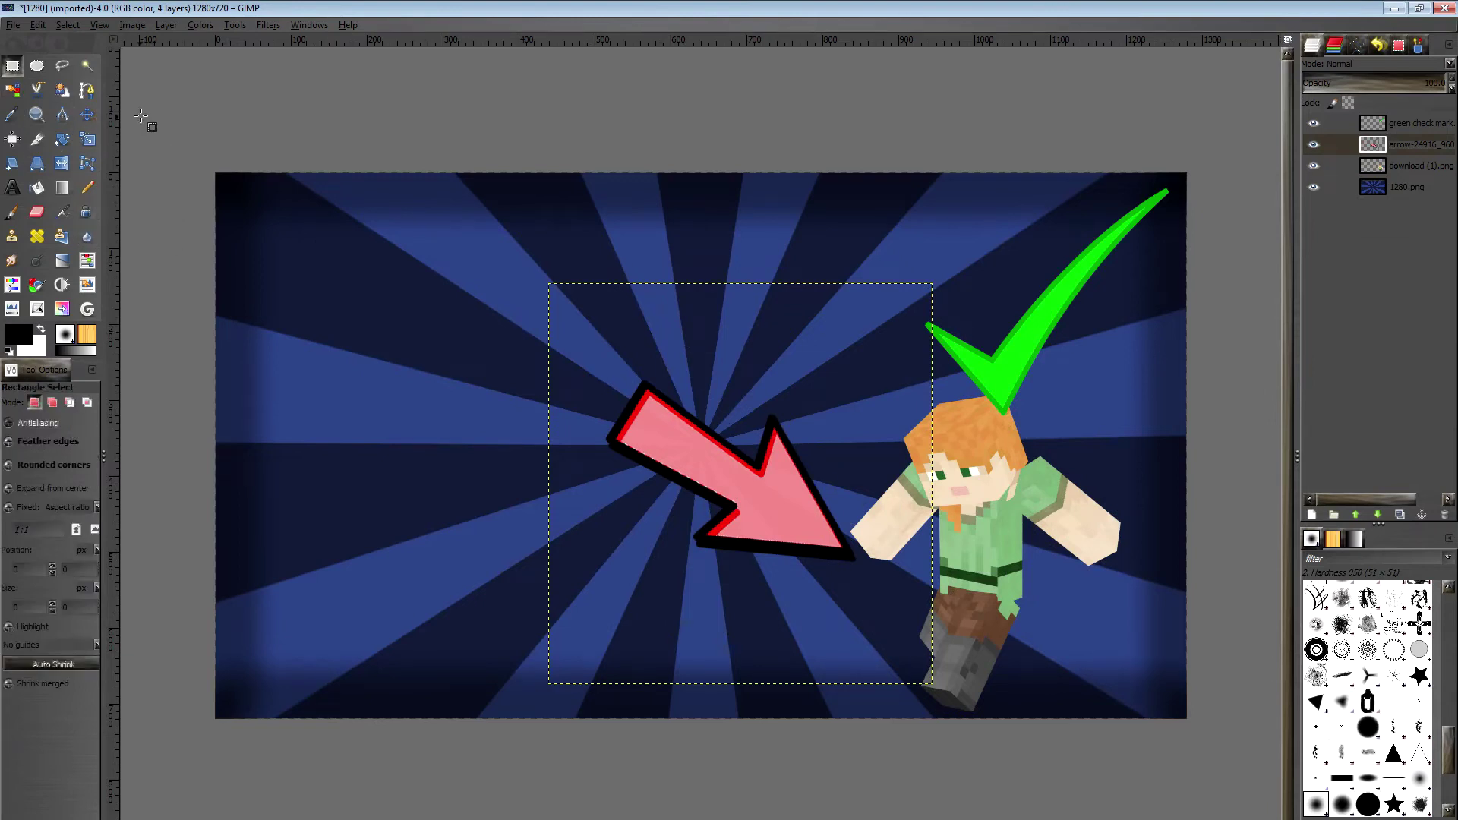
pyautogui.moveTo(144, 106); pyautogui.dragTo(572, 755)
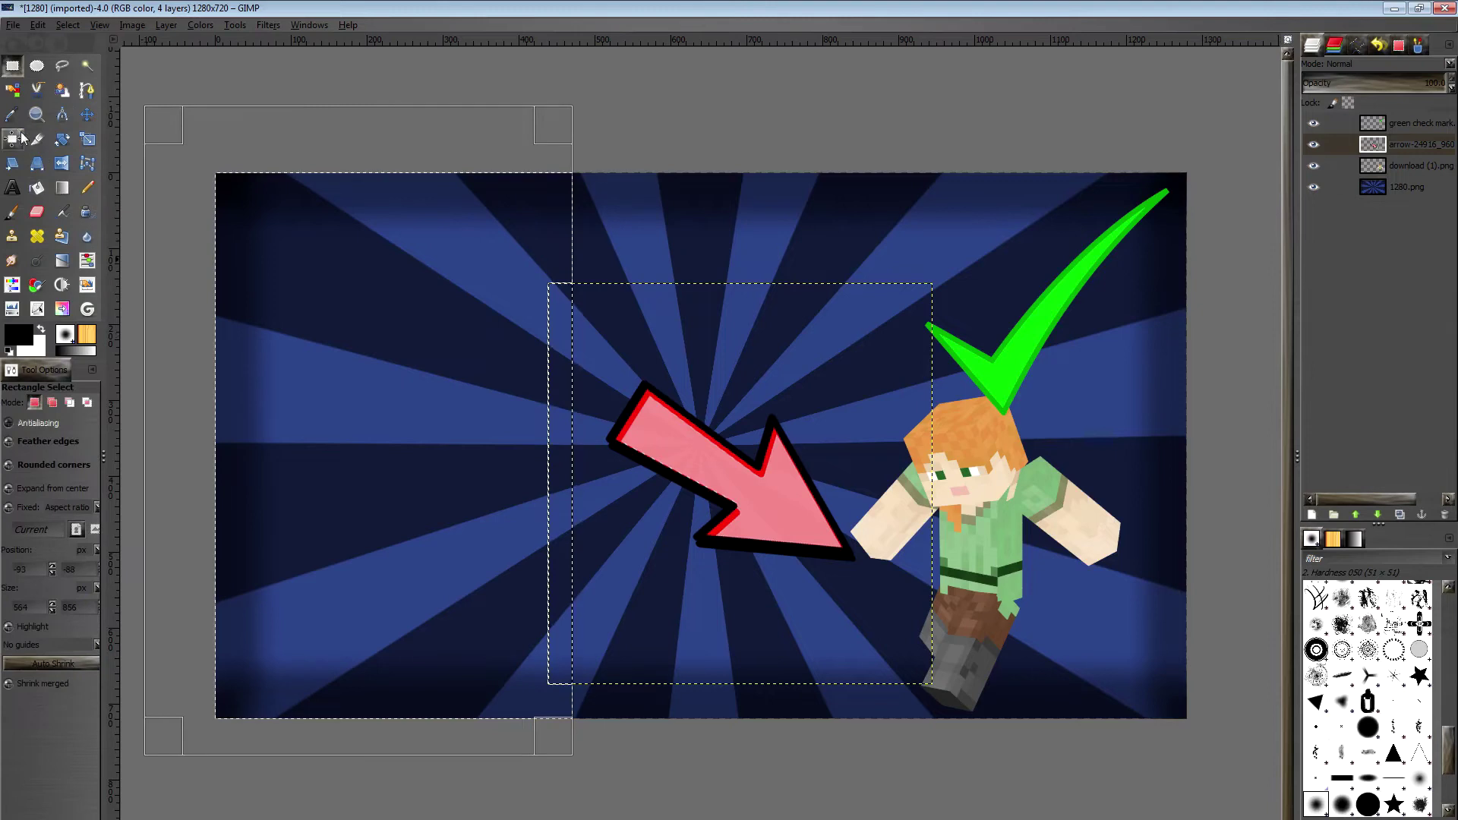
pyautogui.click(88, 188)
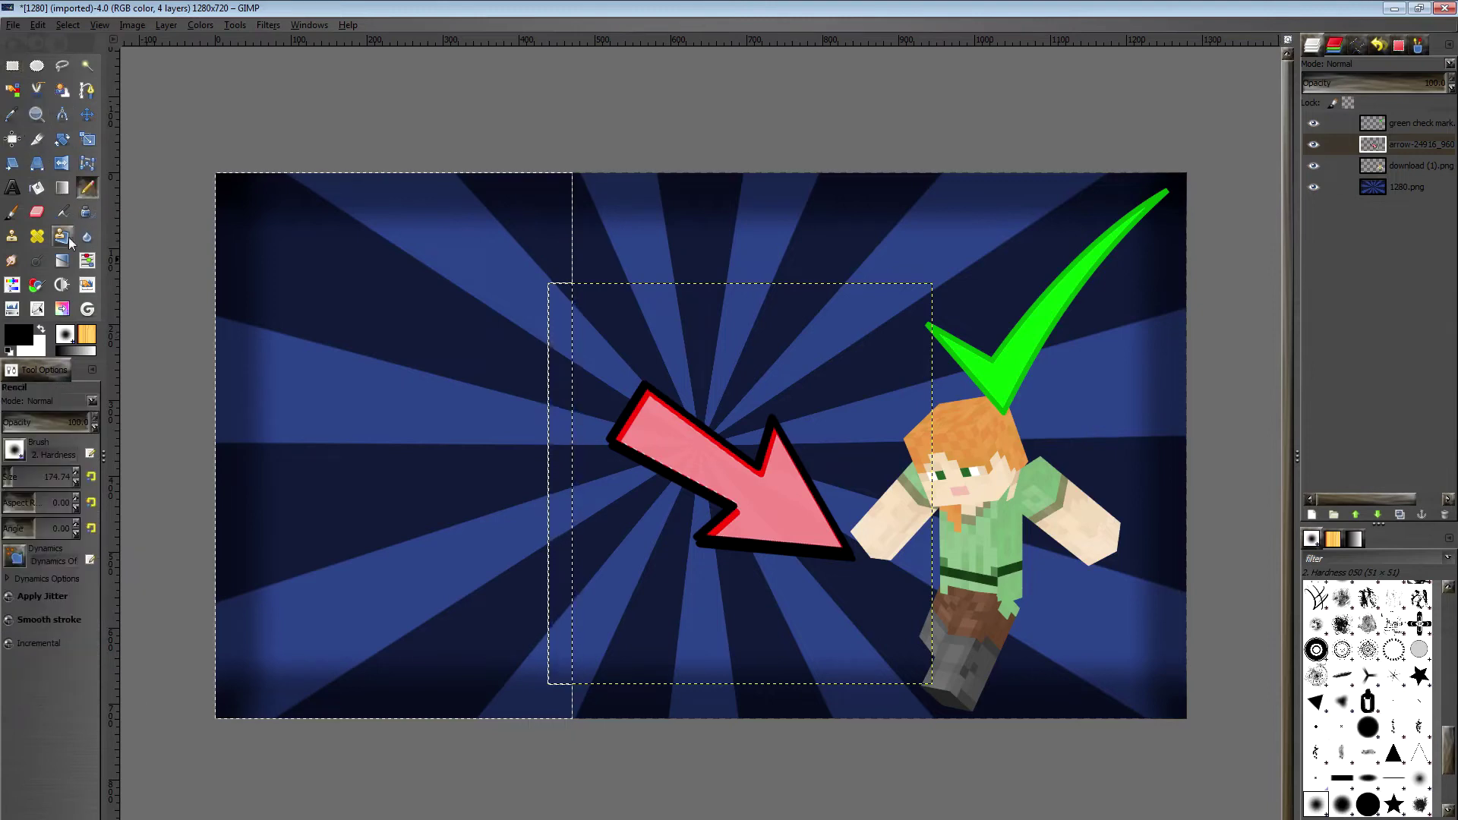
pyautogui.click(19, 334)
pyautogui.click(322, 488)
pyautogui.click(315, 550)
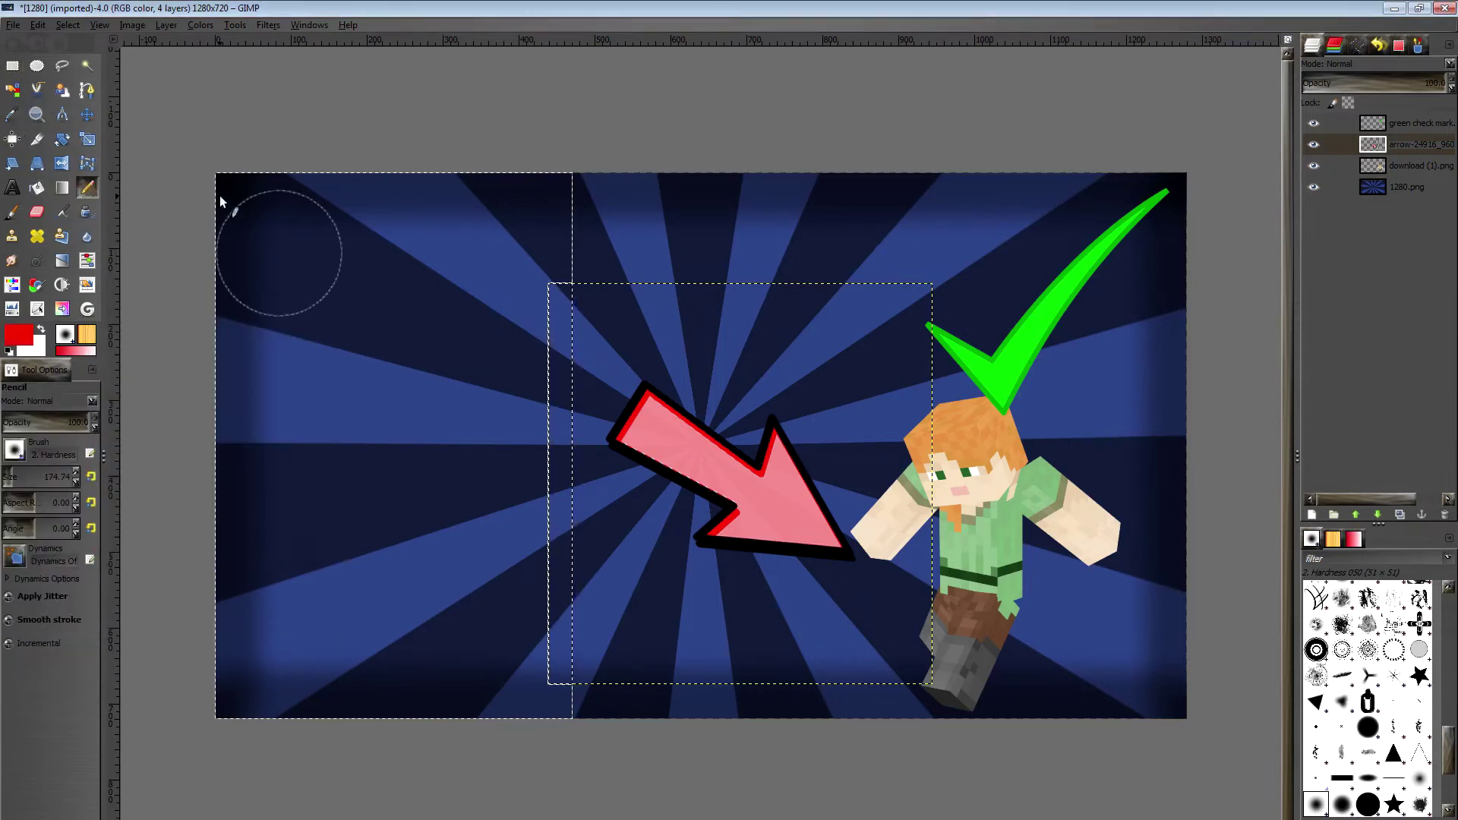
# - Try painting red Pencil strokes inside the rectangular selection on the 1280.png background layer
pyautogui.click(1374, 190)
pyautogui.moveTo(420, 216)
pyautogui.mouseDown()
pyautogui.moveTo(209, 230)
pyautogui.moveTo(499, 250)
pyautogui.moveTo(475, 192)
pyautogui.moveTo(451, 238)
pyautogui.moveTo(357, 191)
pyautogui.moveTo(238, 533)
pyautogui.moveTo(326, 672)
pyautogui.moveTo(606, 665)
pyautogui.mouseUp()
pyautogui.moveTo(508, 445)
pyautogui.mouseDown()
pyautogui.moveTo(205, 400)
pyautogui.moveTo(440, 689)
pyautogui.mouseUp()
pyautogui.hotkey('ctrl', 'z')
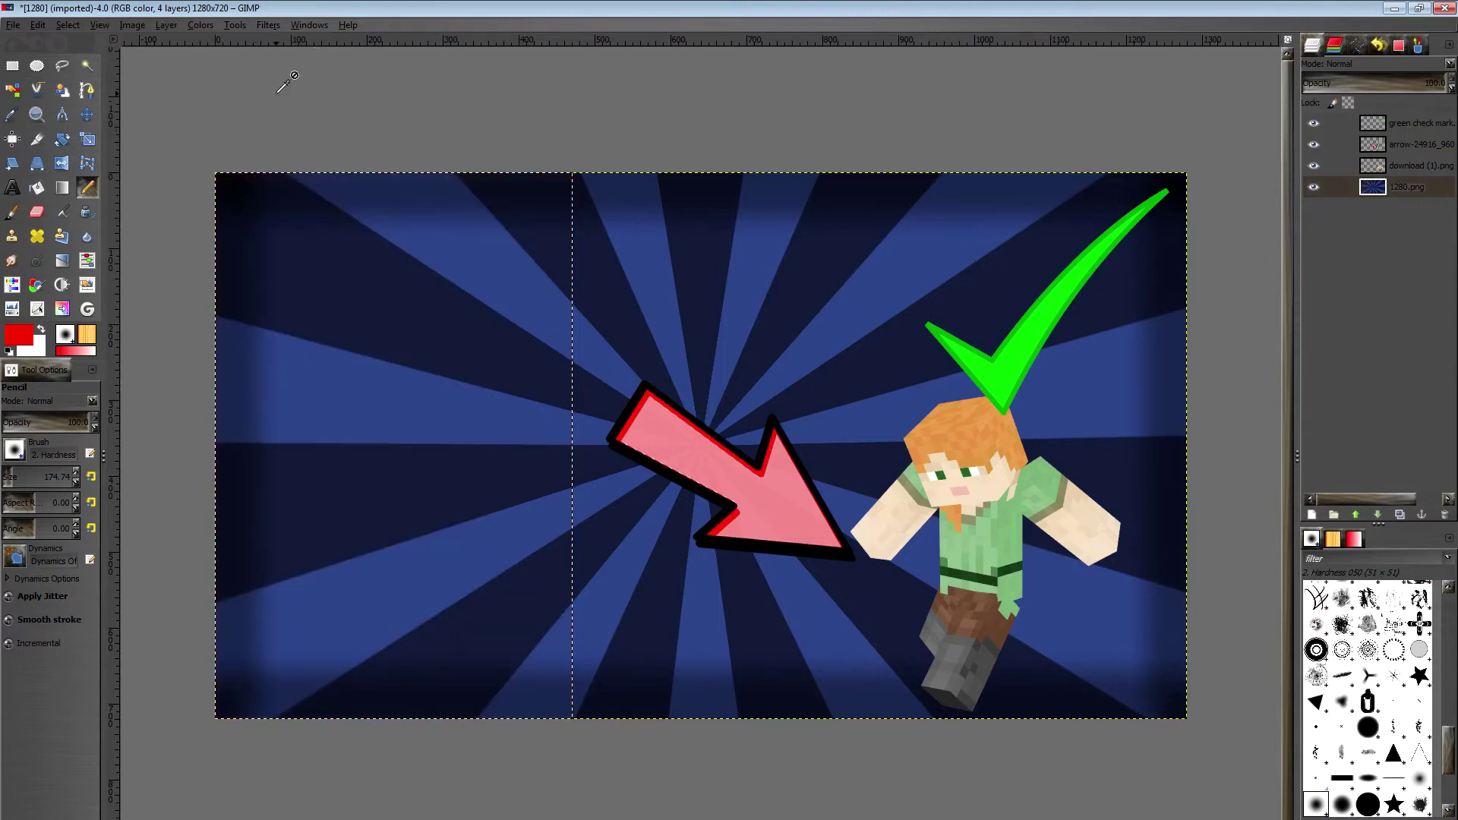
# - Clear the selection and paint the 1280.png layer's upper-left corner red up to a straight diagonal edge
pyautogui.click(82, 25)
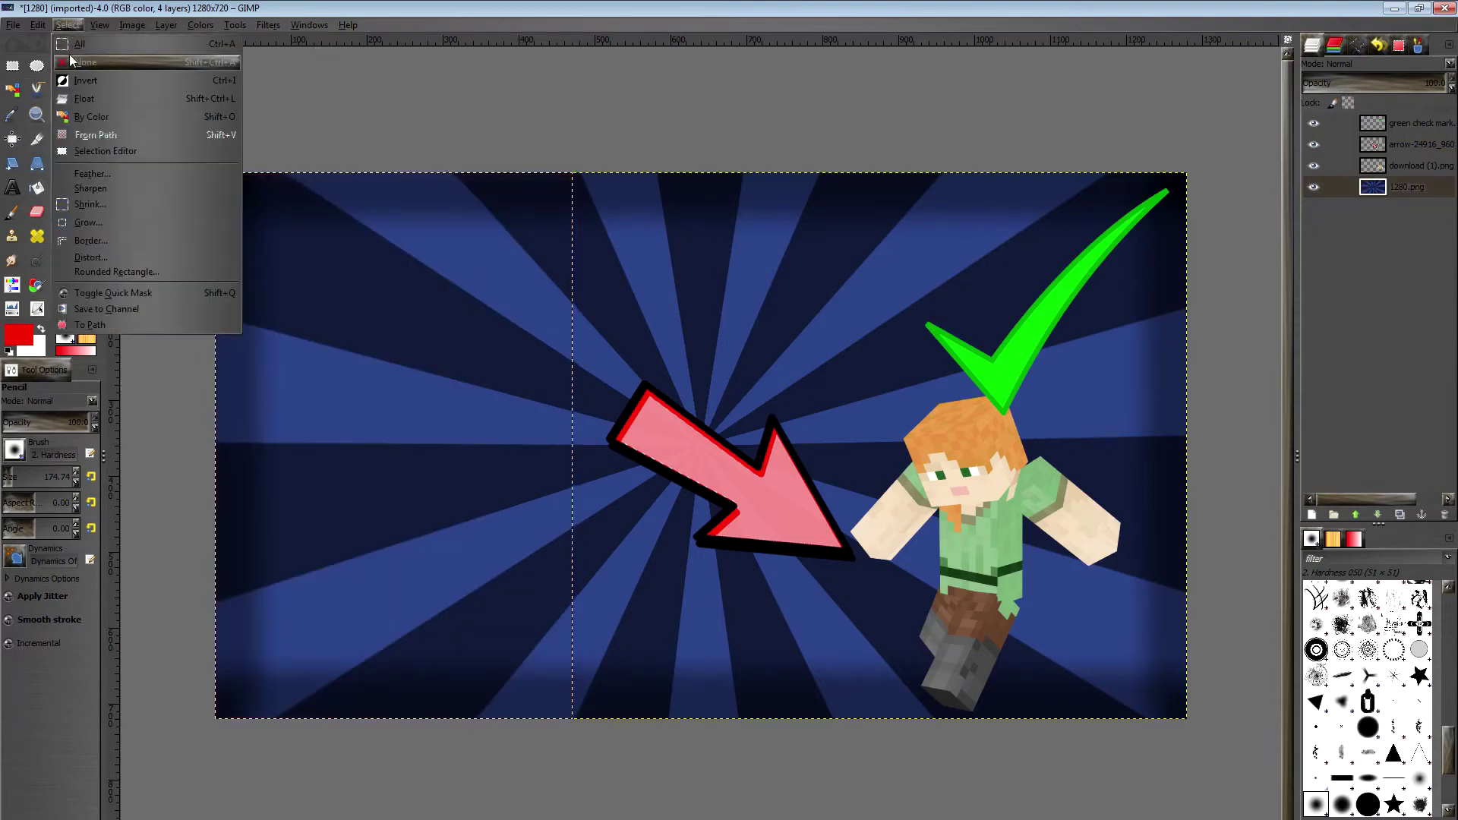
pyautogui.click(84, 62)
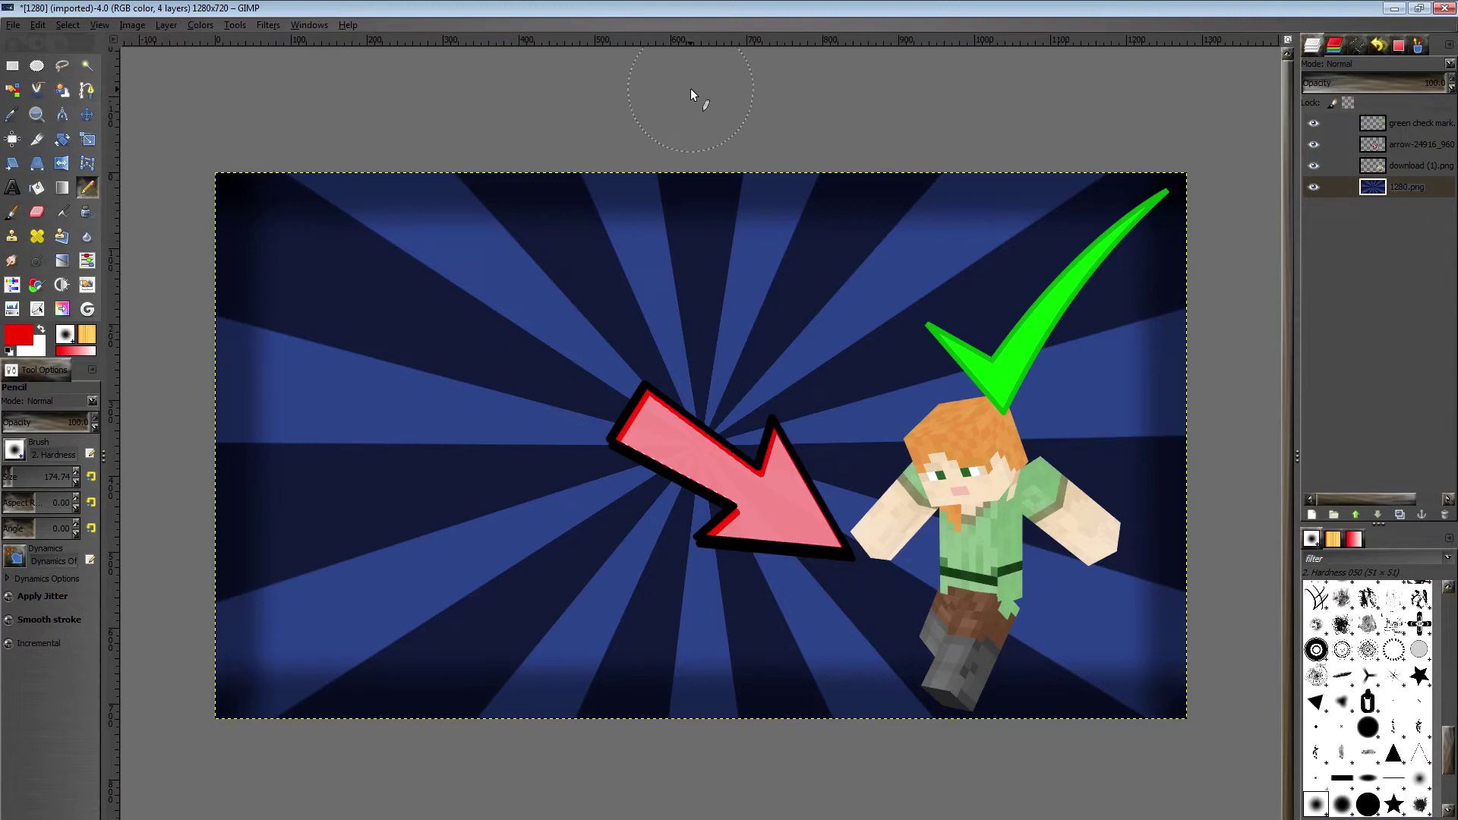
pyautogui.keyDown('shift'); pyautogui.click(144, 507); pyautogui.keyUp('shift')
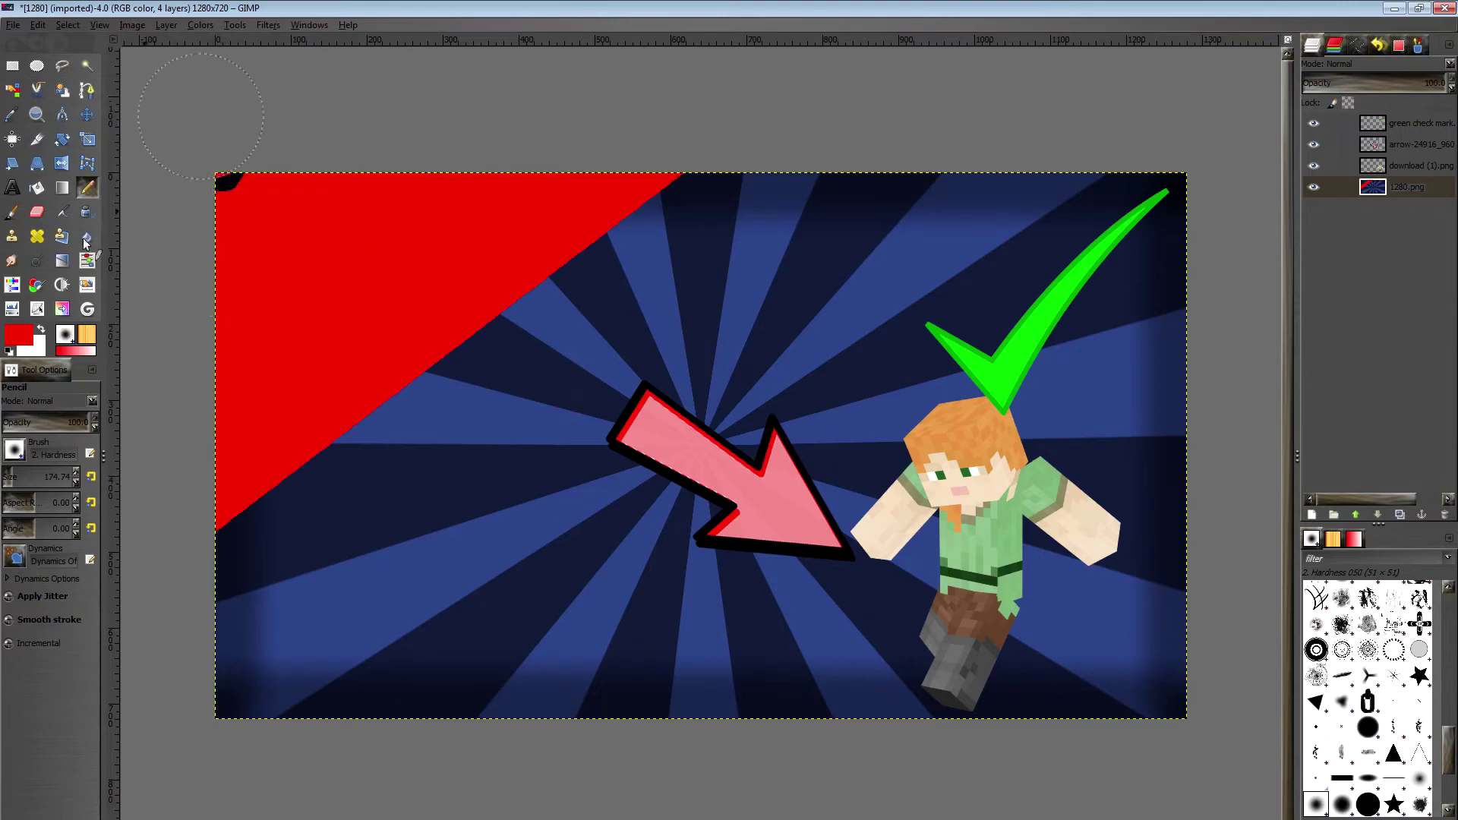
# - Undo the red corner and repaint it larger on the 1280.png layer, filling the upper-left area up to a straight diagonal edge
pyautogui.hotkey('ctrl', 'z')
pyautogui.hotkey('ctrl', 'z')
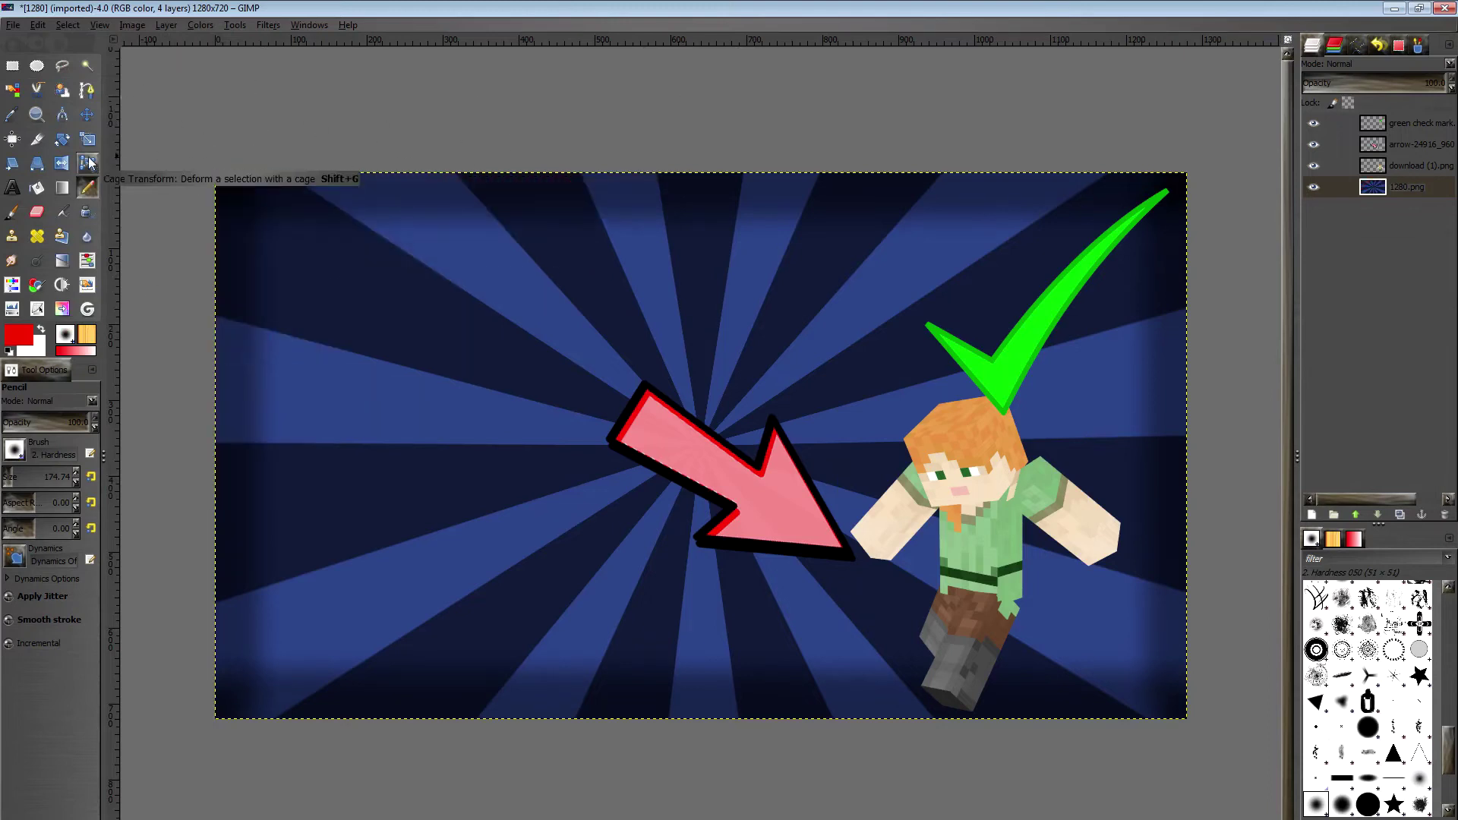
pyautogui.click(903, 84)
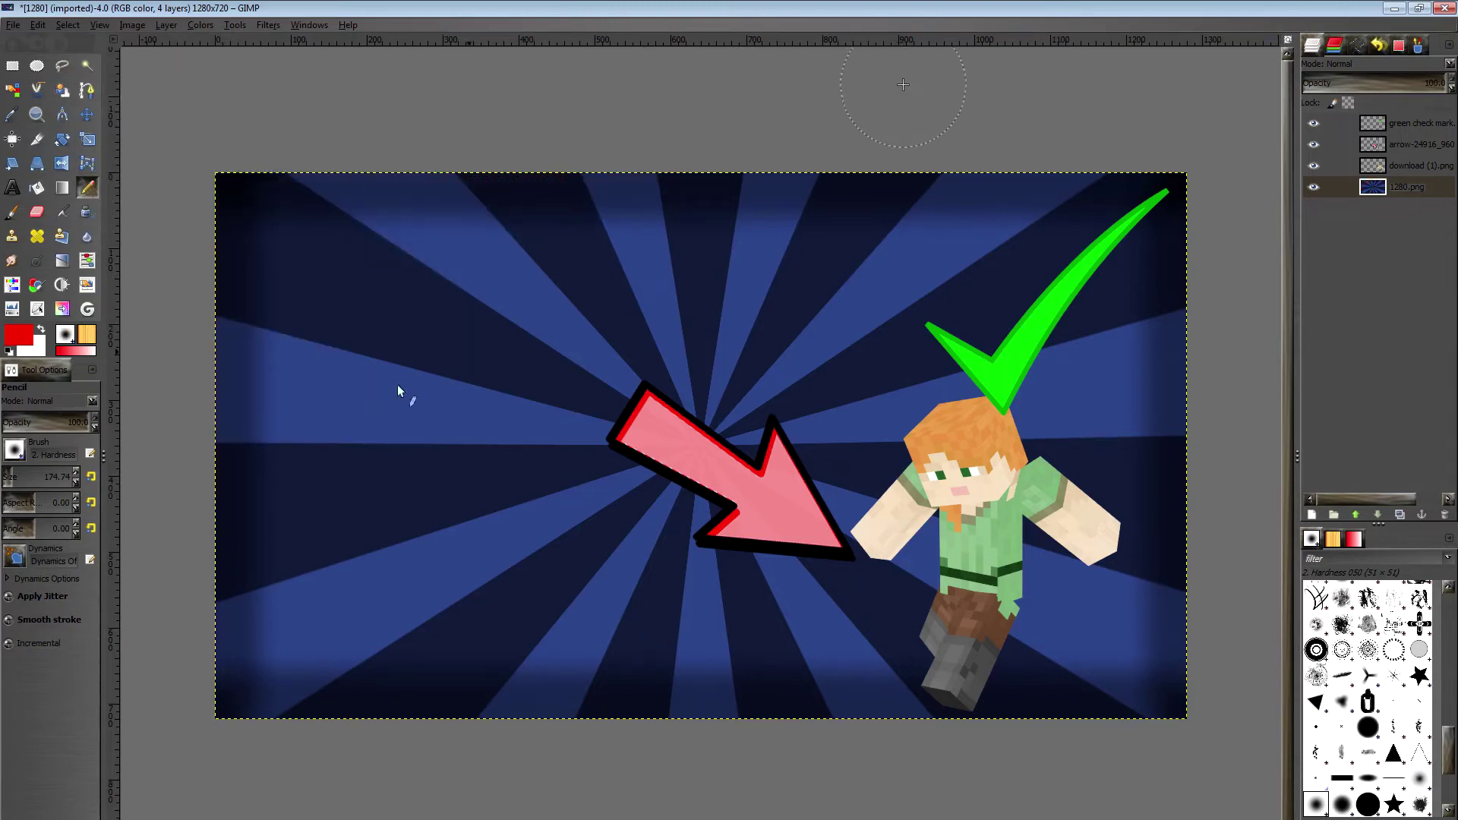
pyautogui.keyDown('shift'); pyautogui.click(130, 649); pyautogui.keyUp('shift')
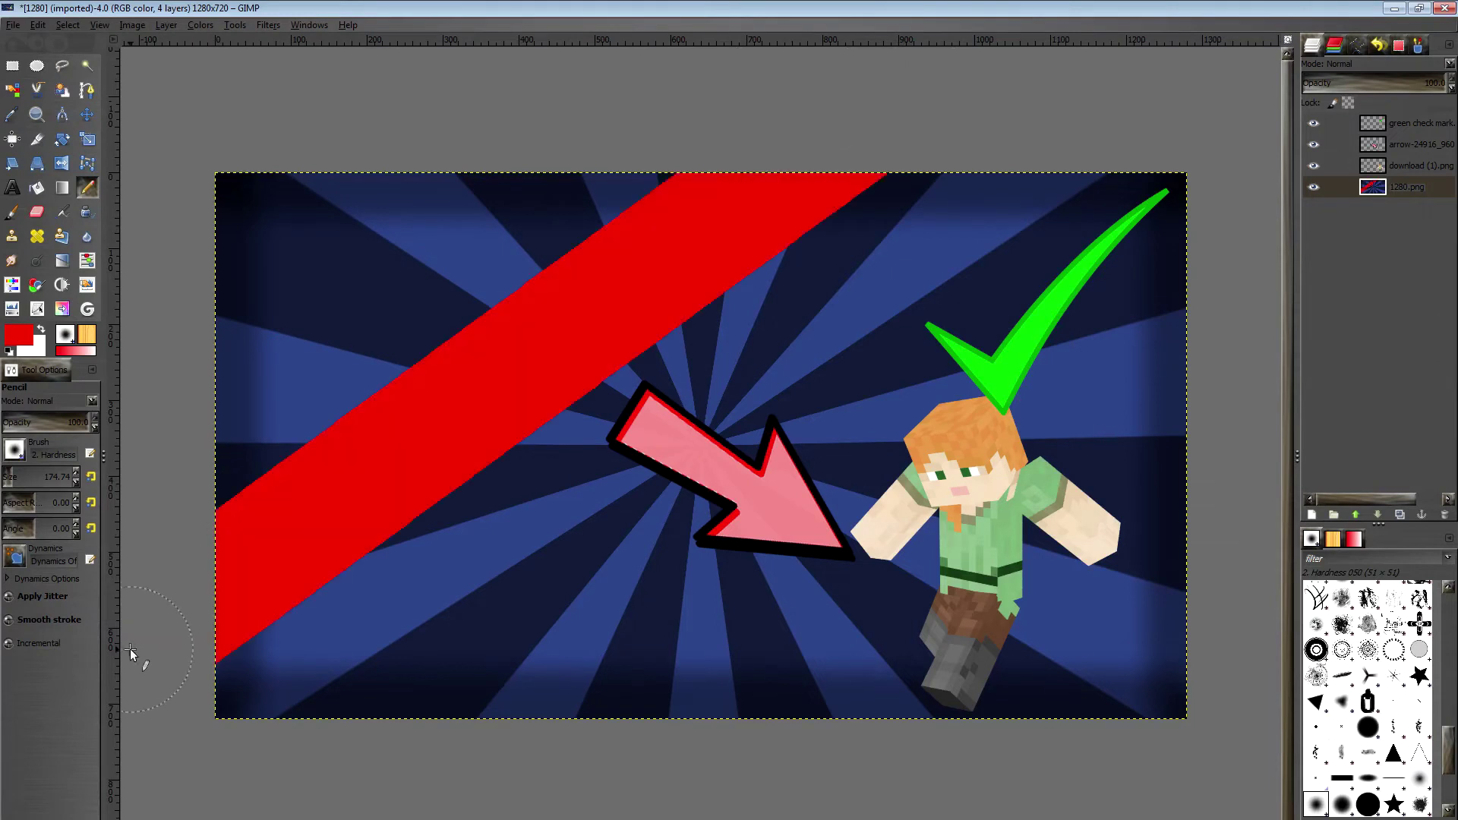
pyautogui.moveTo(563, 226)
pyautogui.mouseDown()
pyautogui.moveTo(244, 483)
pyautogui.moveTo(327, 109)
pyautogui.moveTo(353, 205)
pyautogui.moveTo(326, 354)
pyautogui.moveTo(355, 286)
pyautogui.moveTo(494, 140)
pyautogui.mouseUp()
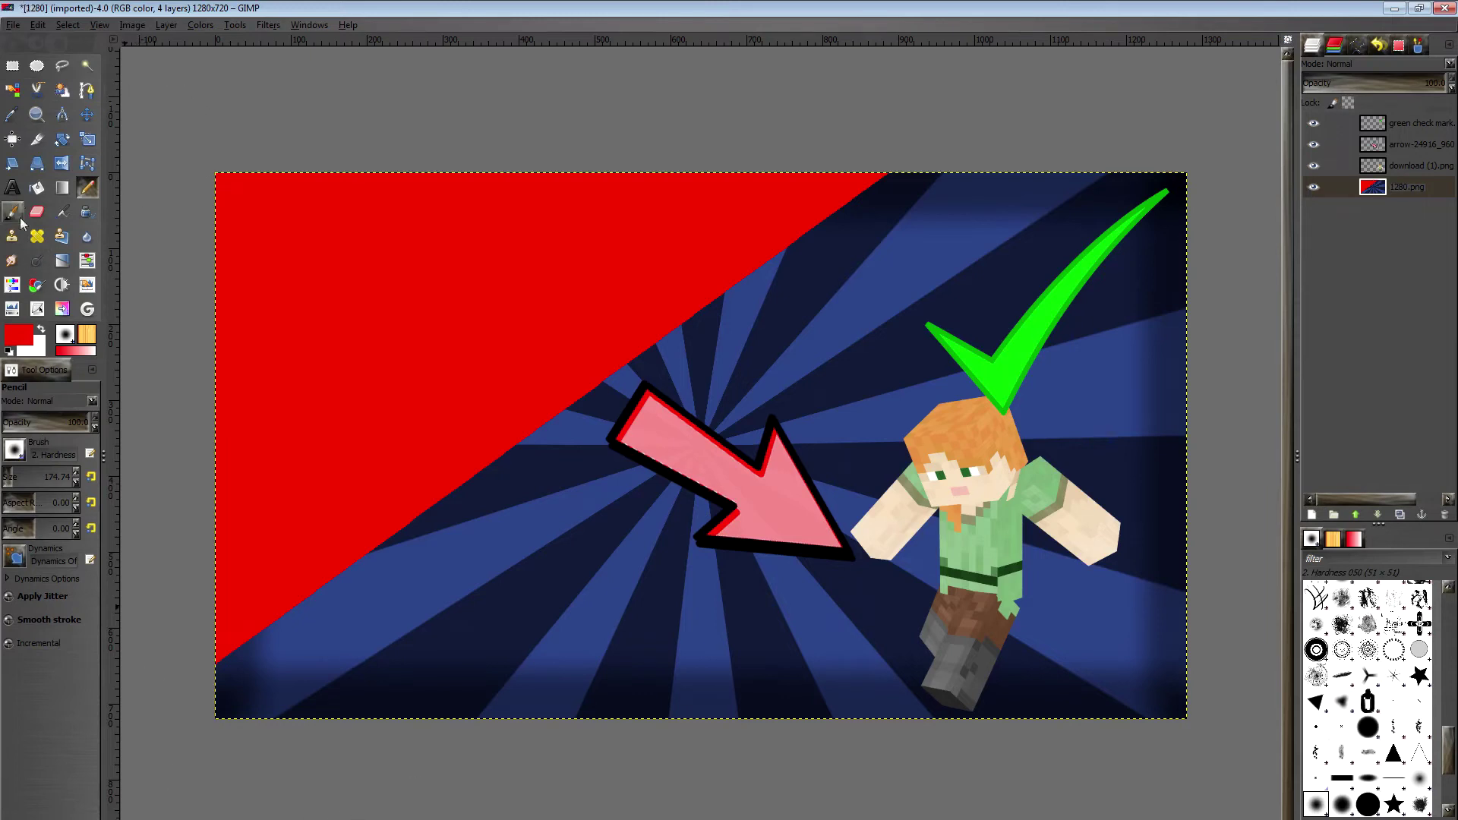
pyautogui.click(12, 186)
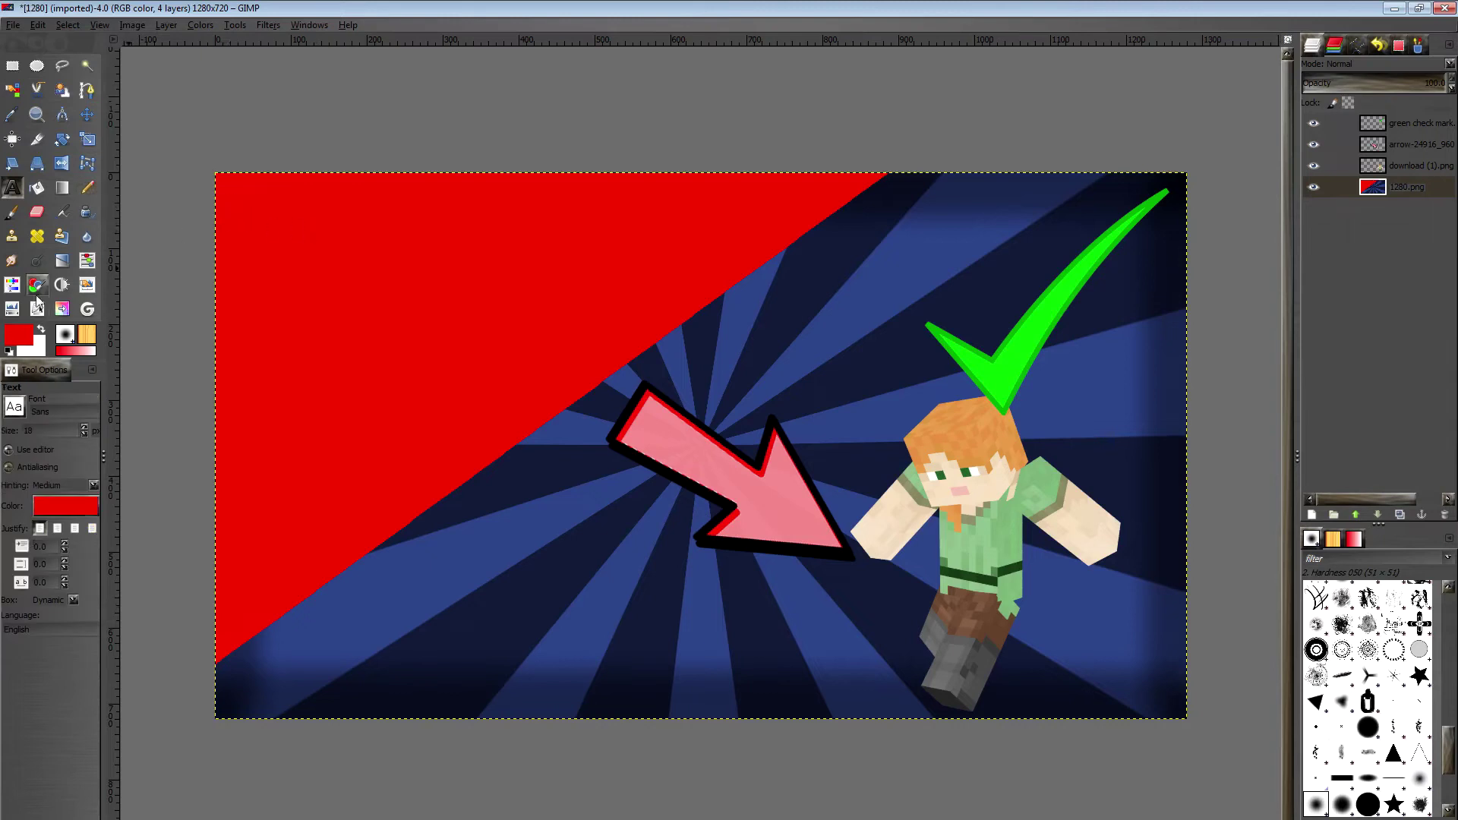
pyautogui.click(9, 351)
pyautogui.click(244, 213)
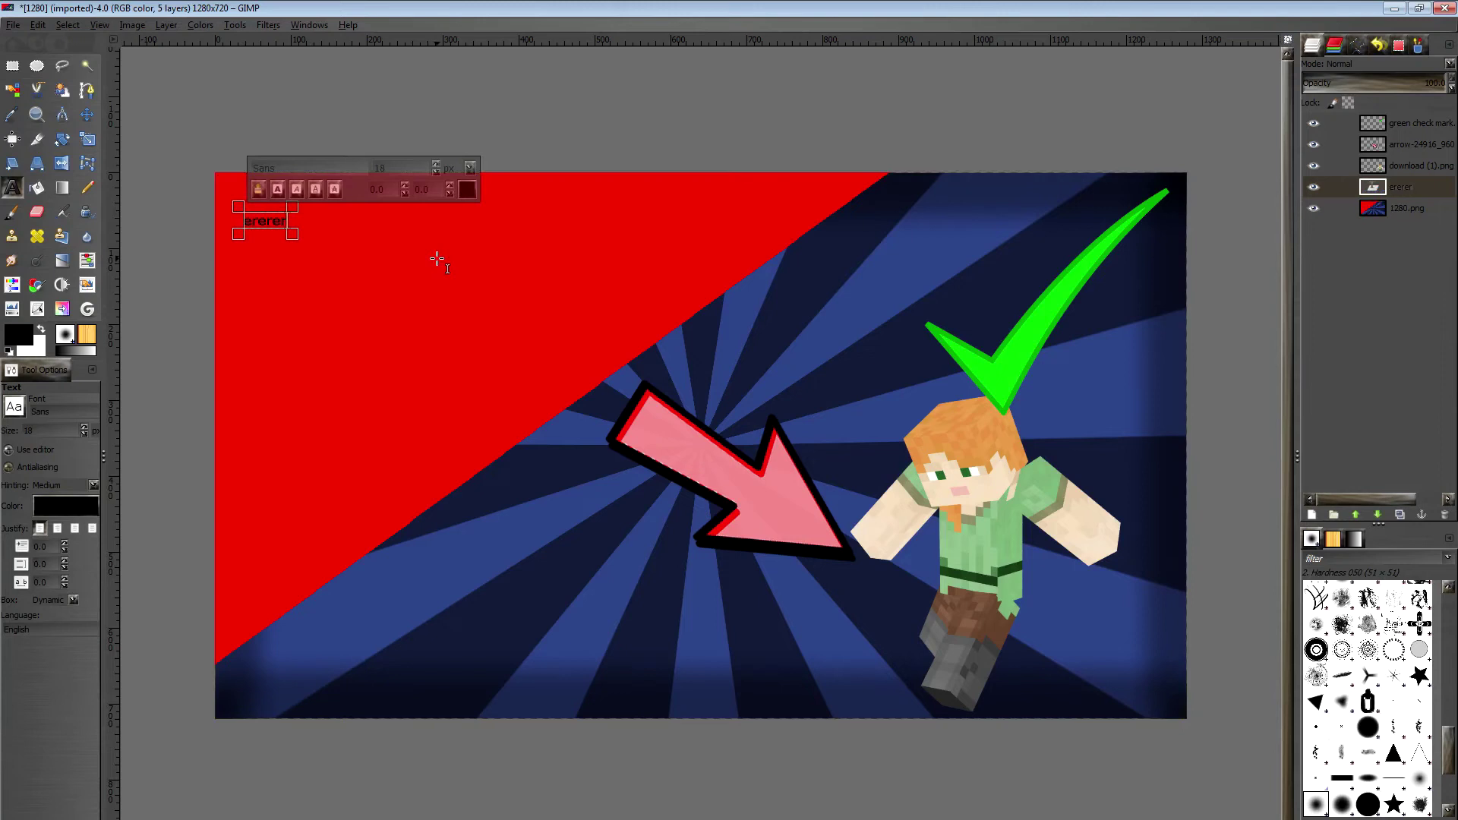
pyautogui.press('Escape')
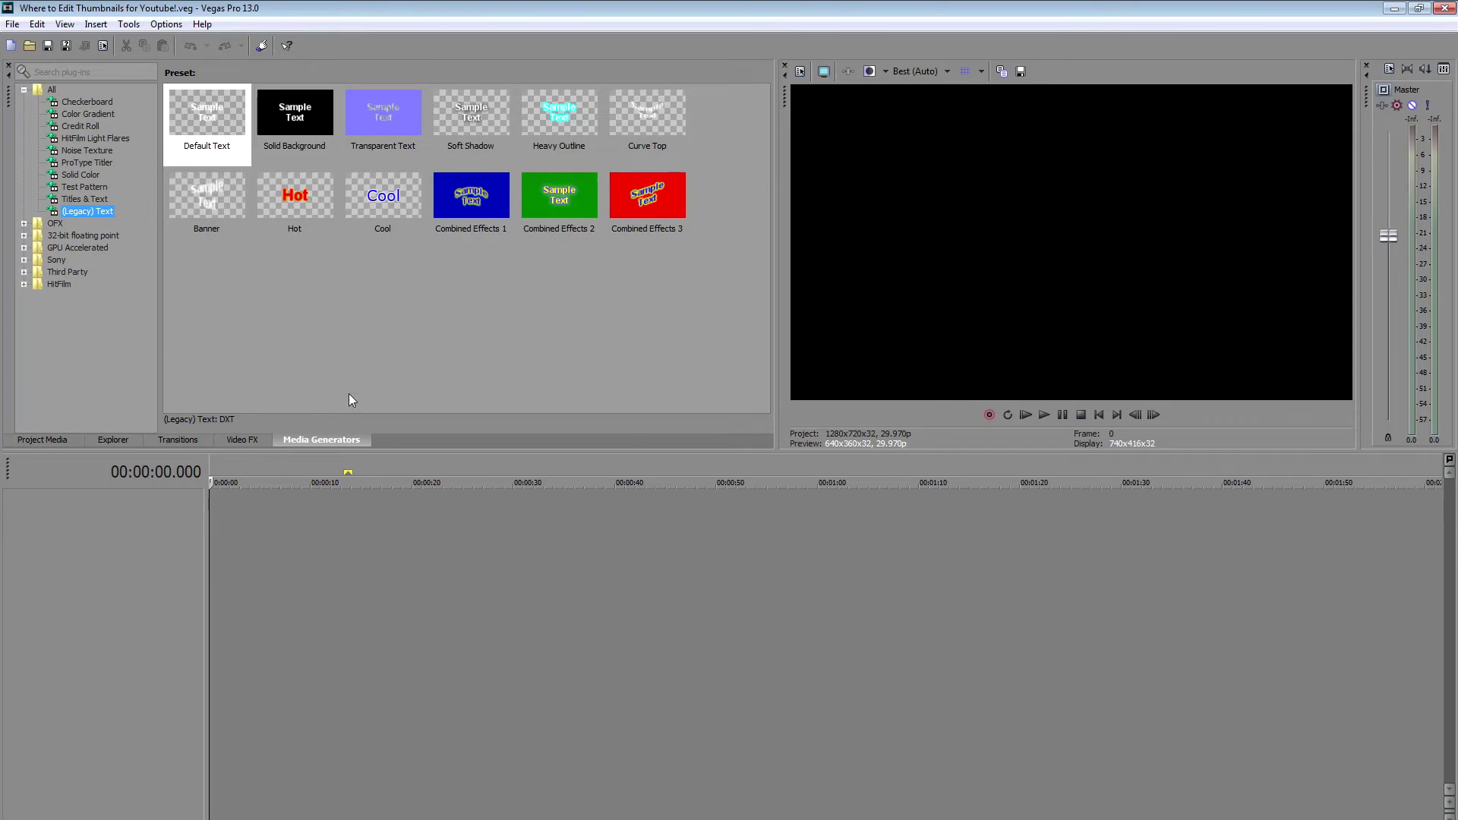
# - Switch to Vegas Pro and add the (Legacy) Text generator's Default Text preset to the start of the empty timeline
pyautogui.click(201, 134)
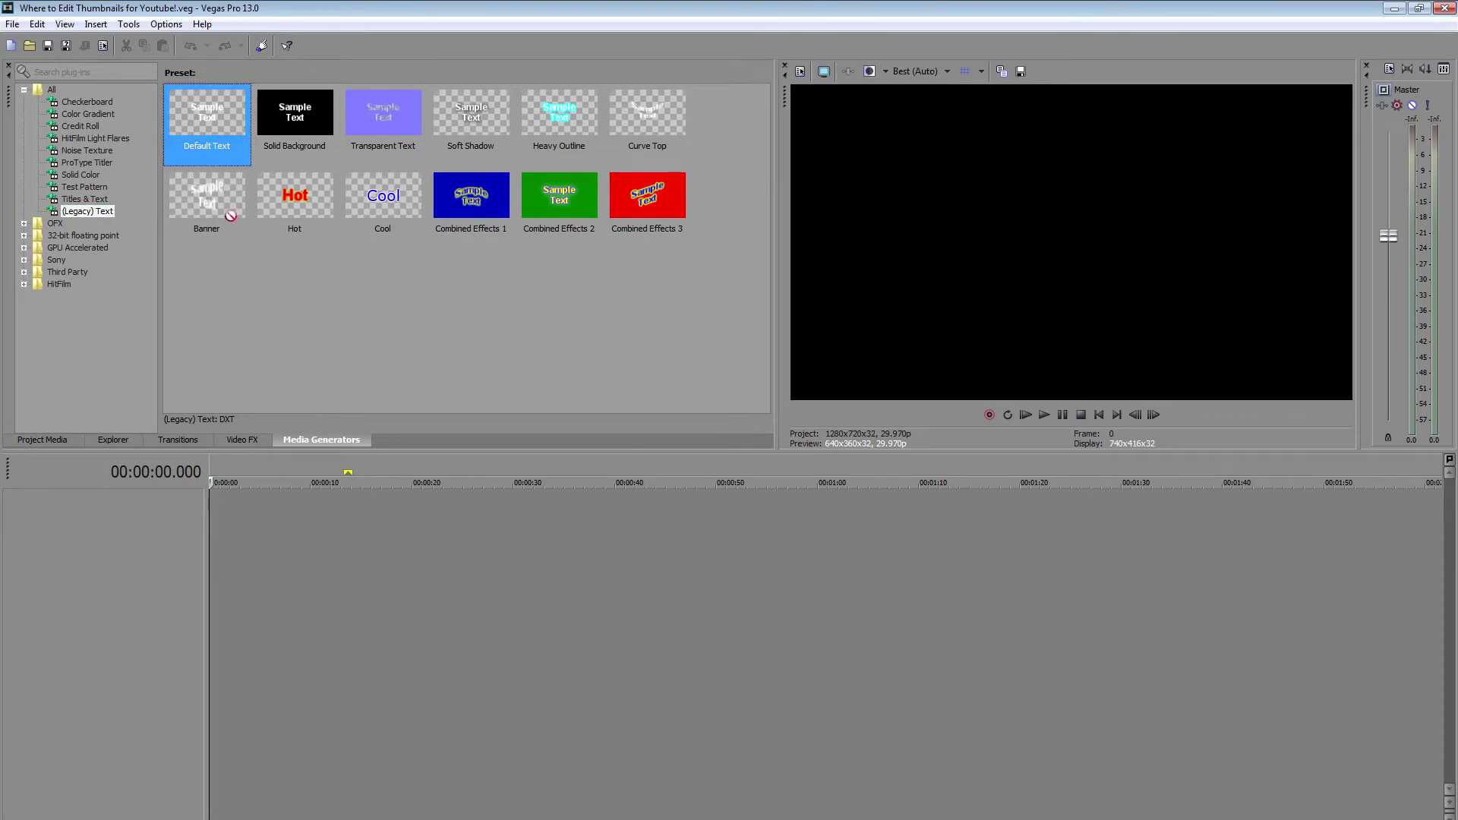
pyautogui.moveTo(198, 541); pyautogui.dragTo(198, 541)
pyautogui.moveTo(643, 600); pyautogui.dragTo(530, 339)
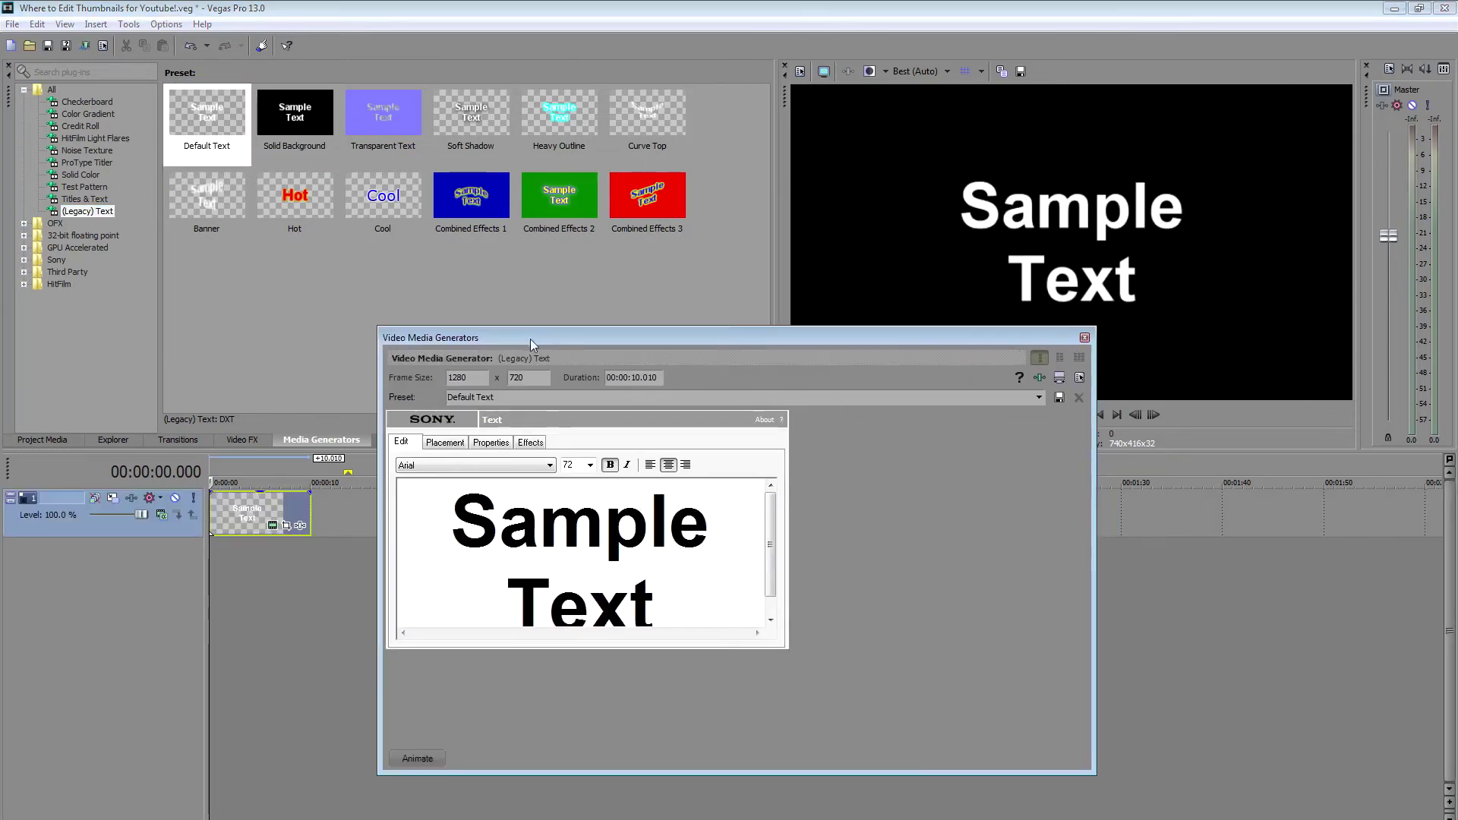
# - Replace the sample text with "How to become" on the first line and "Alex!" on the second
pyautogui.click(643, 524)
pyautogui.hotkey('ctrl', 'a')
pyautogui.write('How hbe')
pyautogui.press('BackSpace')
pyautogui.press('BackSpace')
pyautogui.press('BackSpace')
pyautogui.write('to become')
pyautogui.press('Return')
pyautogui.write('Alex!')
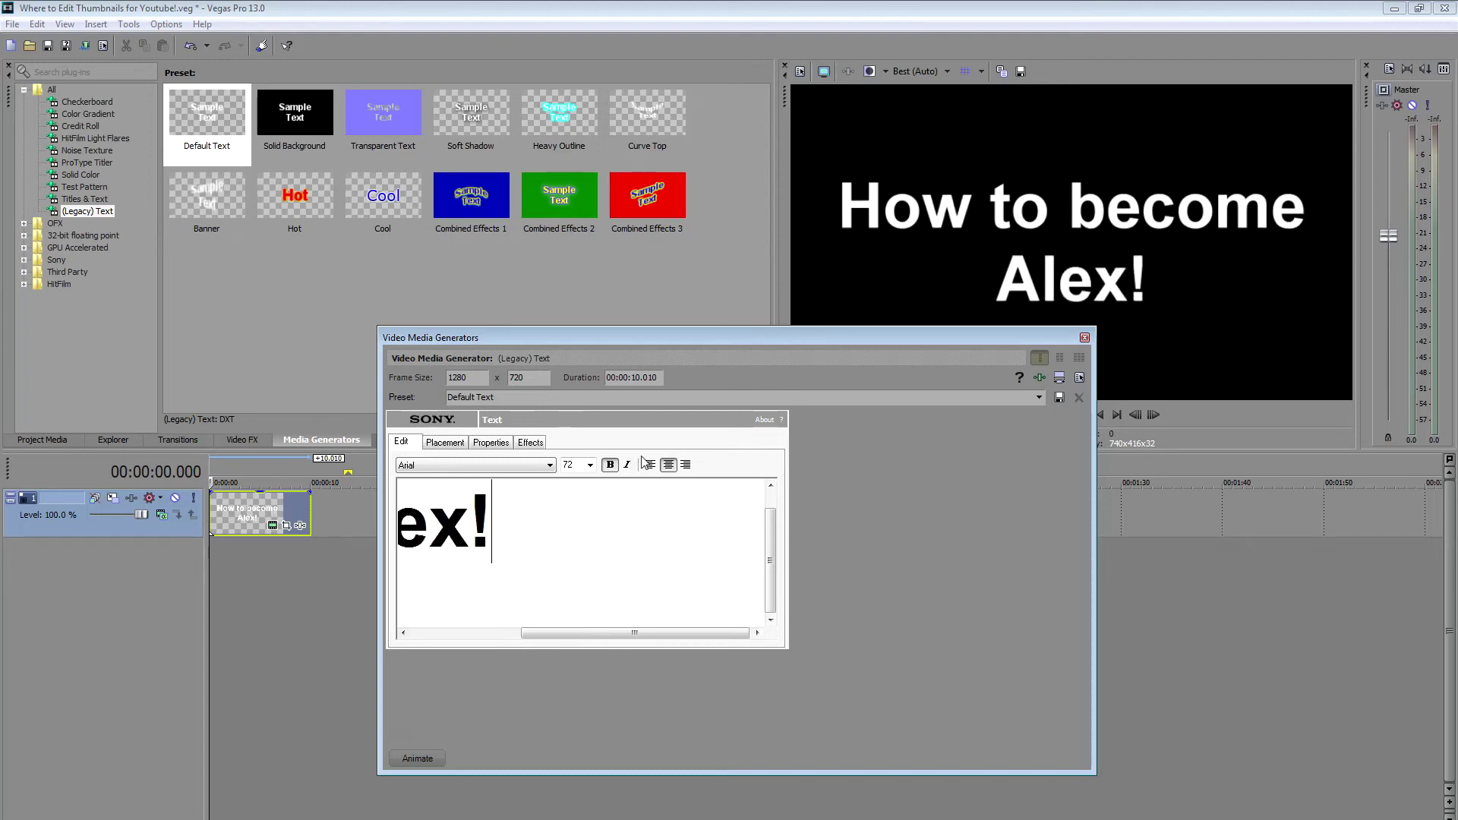
# - Left-align and italicize the title text and set its font to Cartoon_Adumu
pyautogui.click(646, 464)
pyautogui.click(627, 464)
pyautogui.click(540, 464)
pyautogui.write('car')
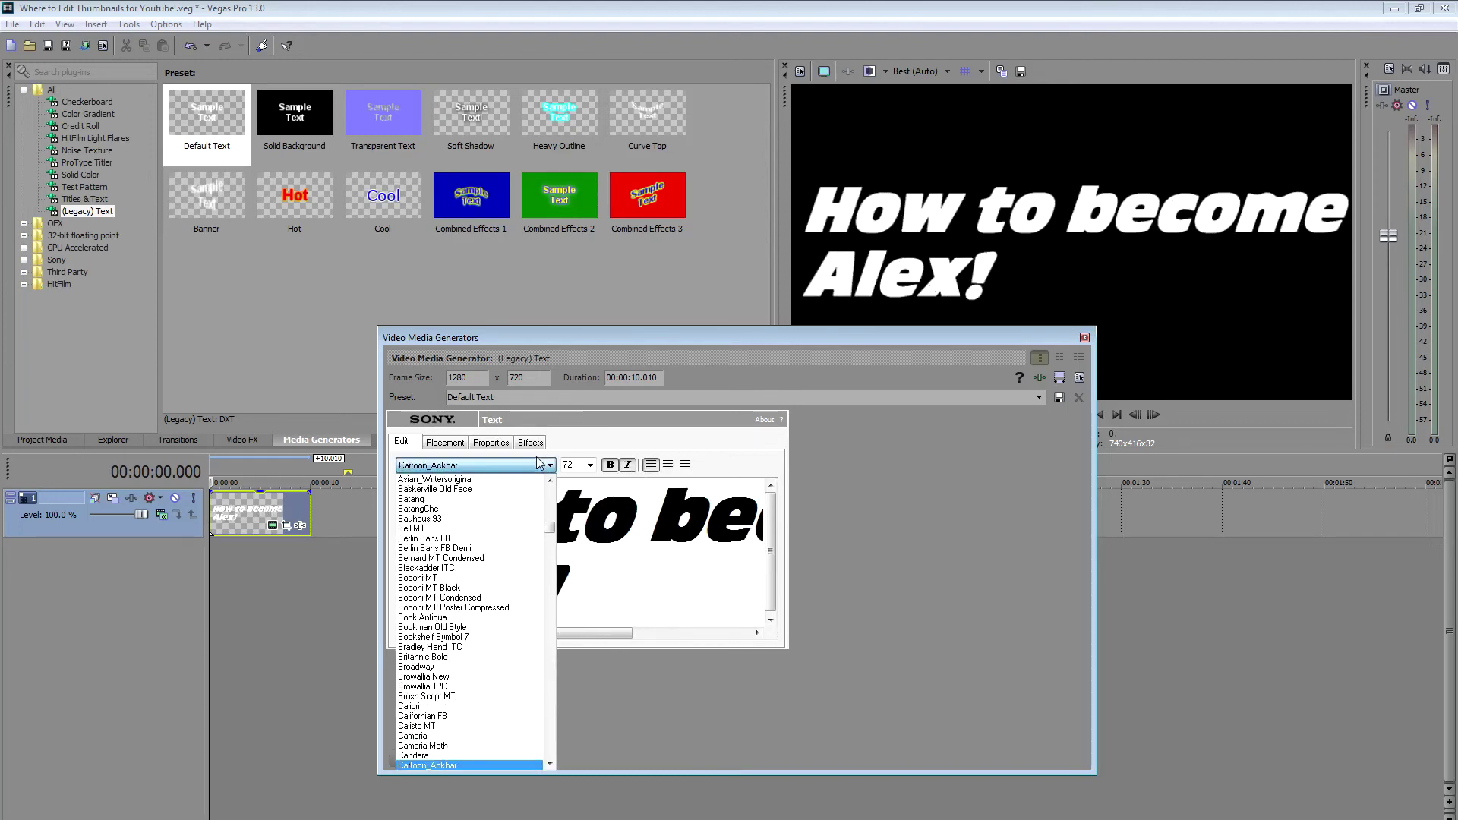
pyautogui.press('Down')
pyautogui.press('Down')
pyautogui.press('Down')
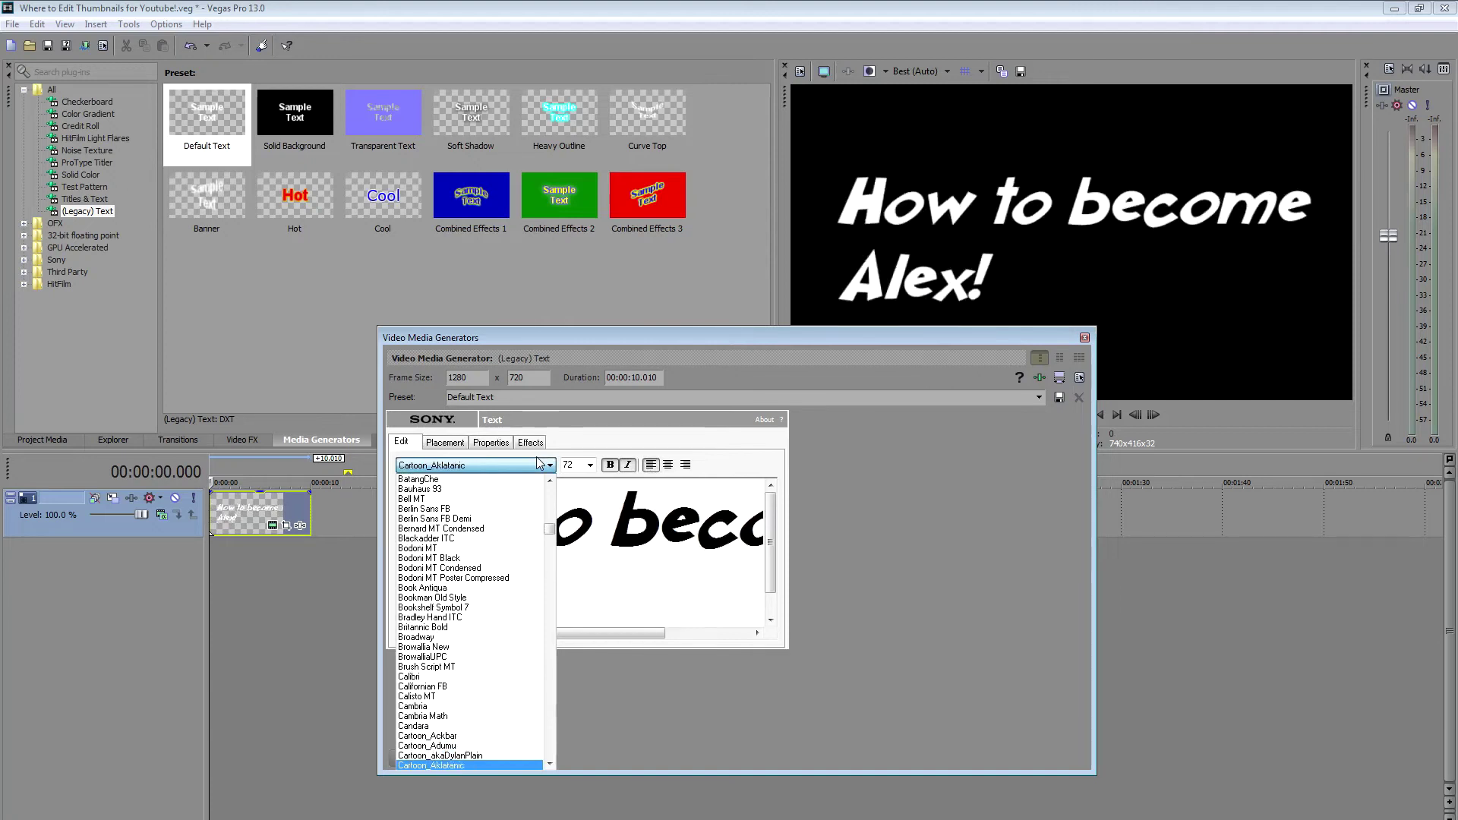
pyautogui.press('Up')
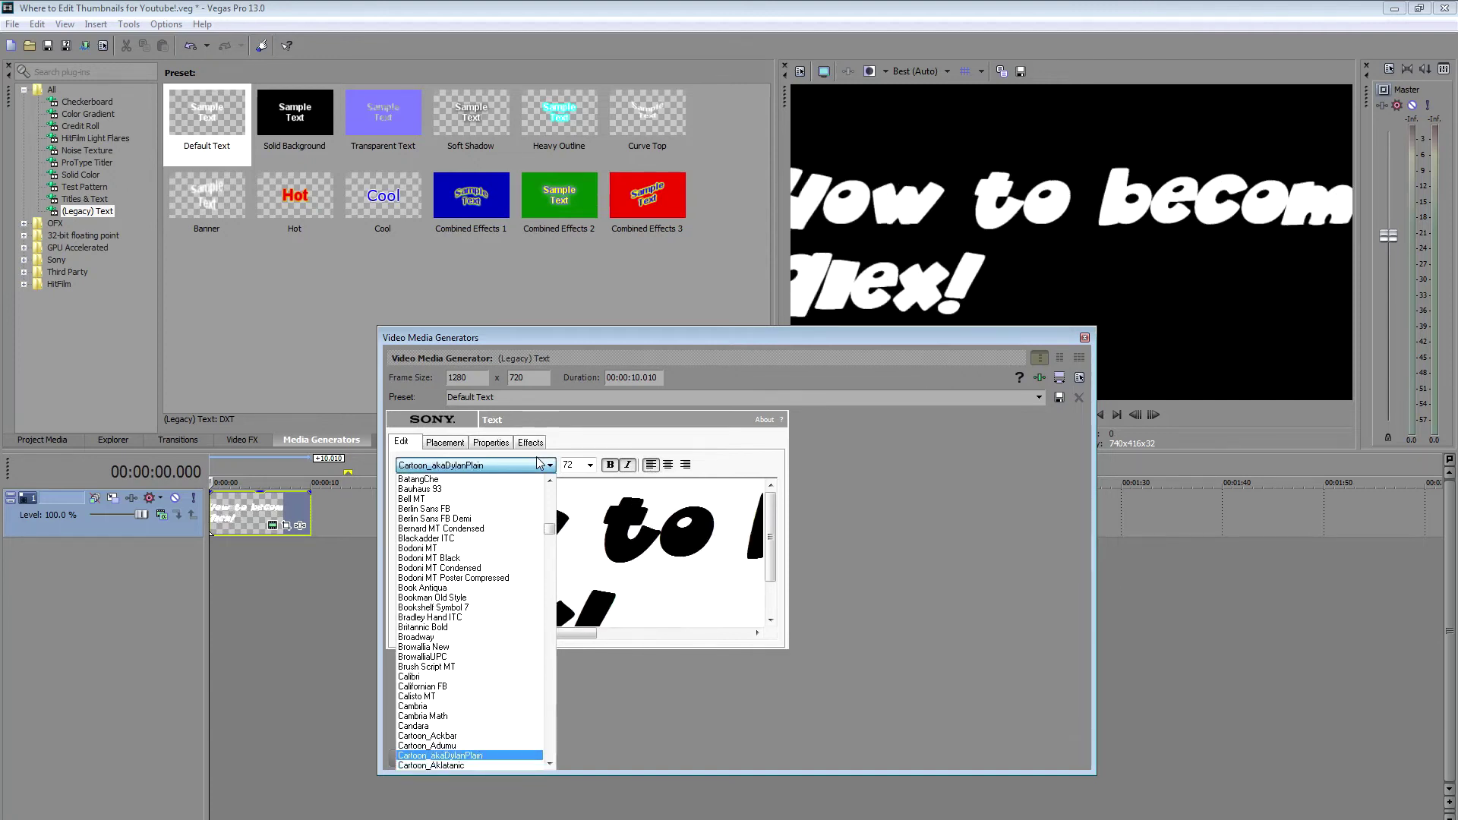
pyautogui.press('Up')
pyautogui.press('Return')
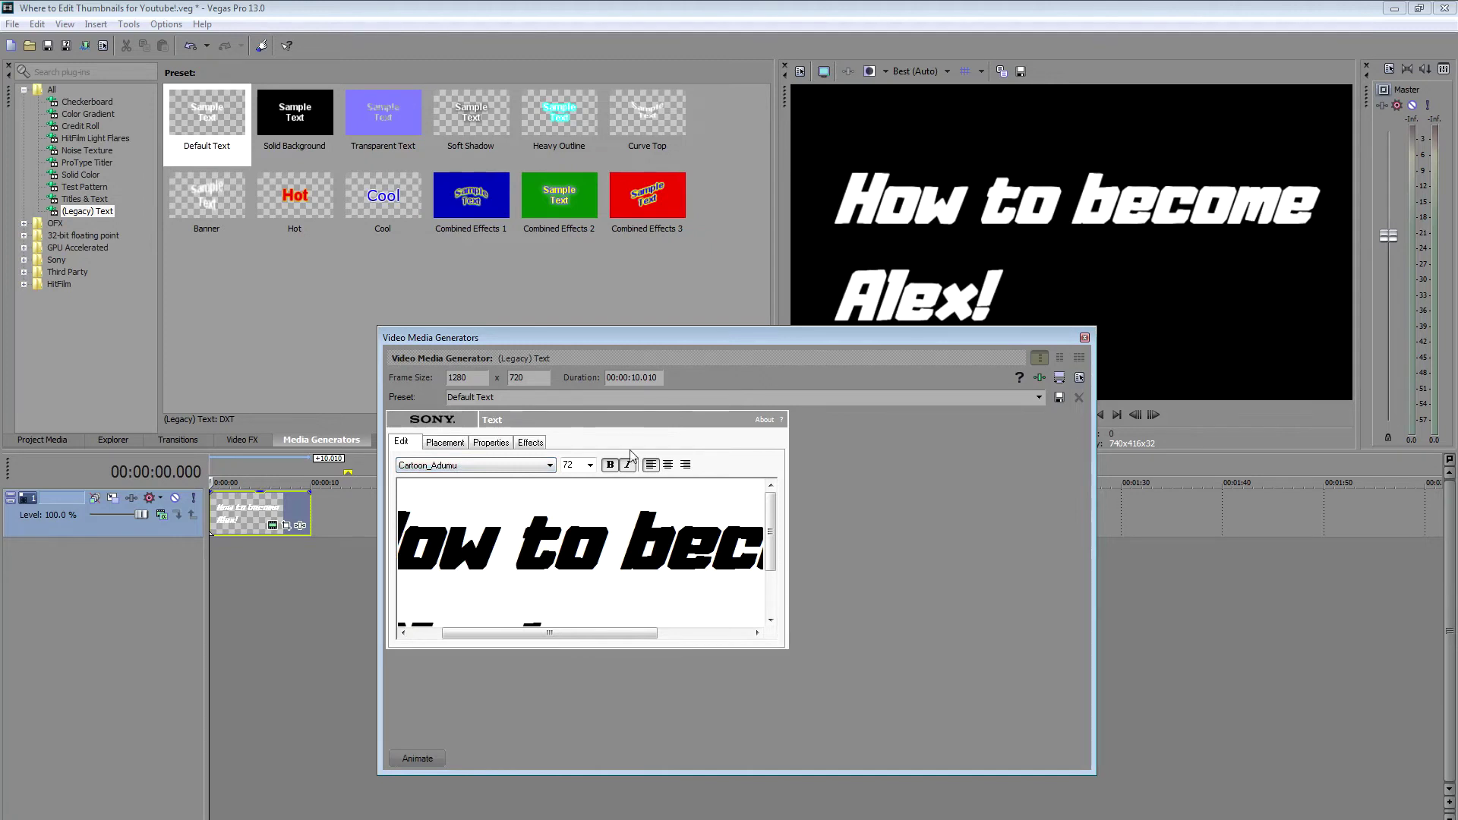
# - Give the title a wider dark olive outline and light yellow lettering, and close the media generator settings
pyautogui.click(539, 443)
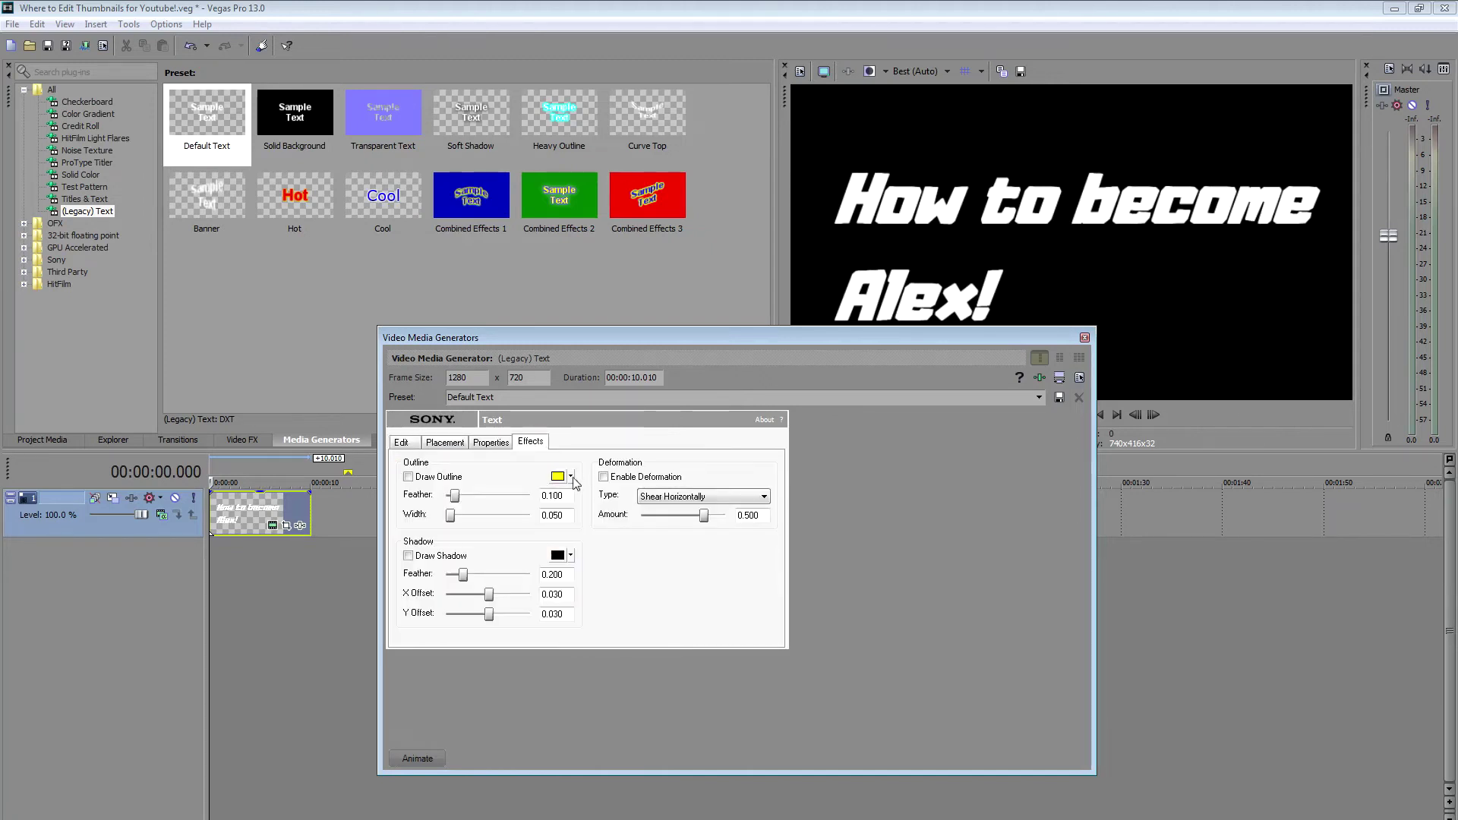
pyautogui.click(570, 476)
pyautogui.click(600, 548)
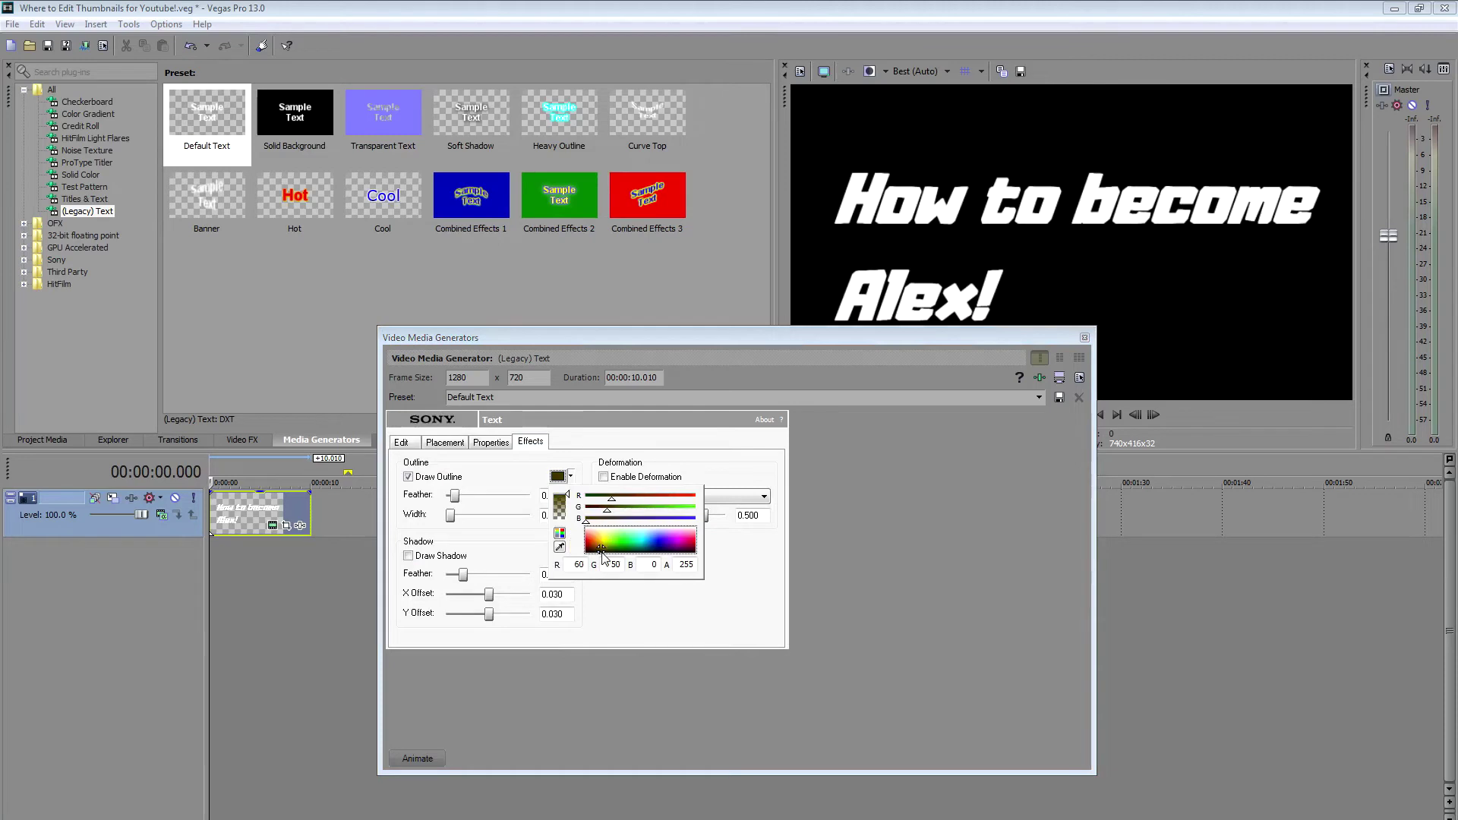
pyautogui.click(635, 610)
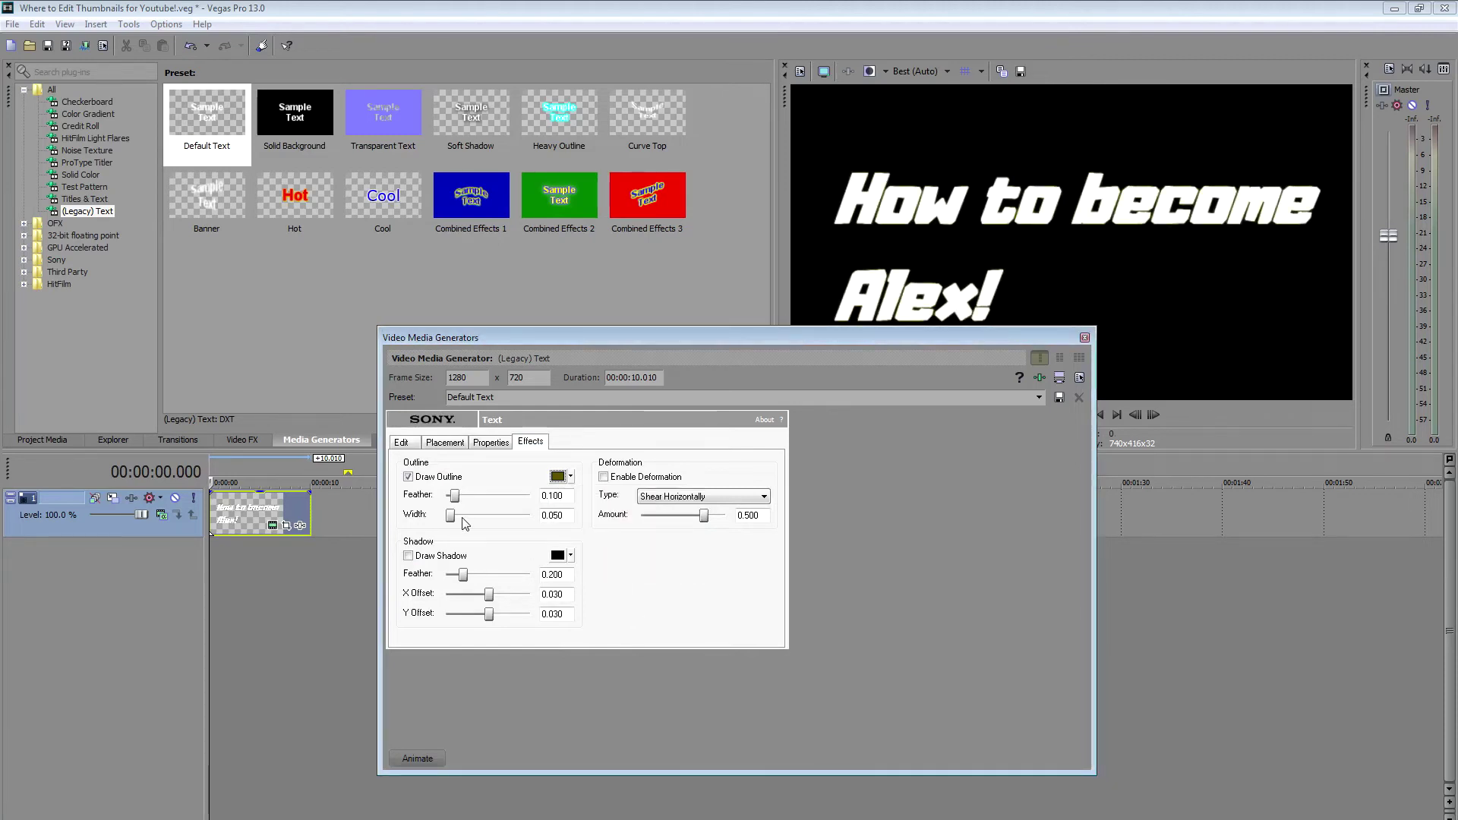
pyautogui.moveTo(456, 520); pyautogui.dragTo(465, 521)
pyautogui.click(492, 442)
pyautogui.click(466, 522)
pyautogui.click(1083, 340)
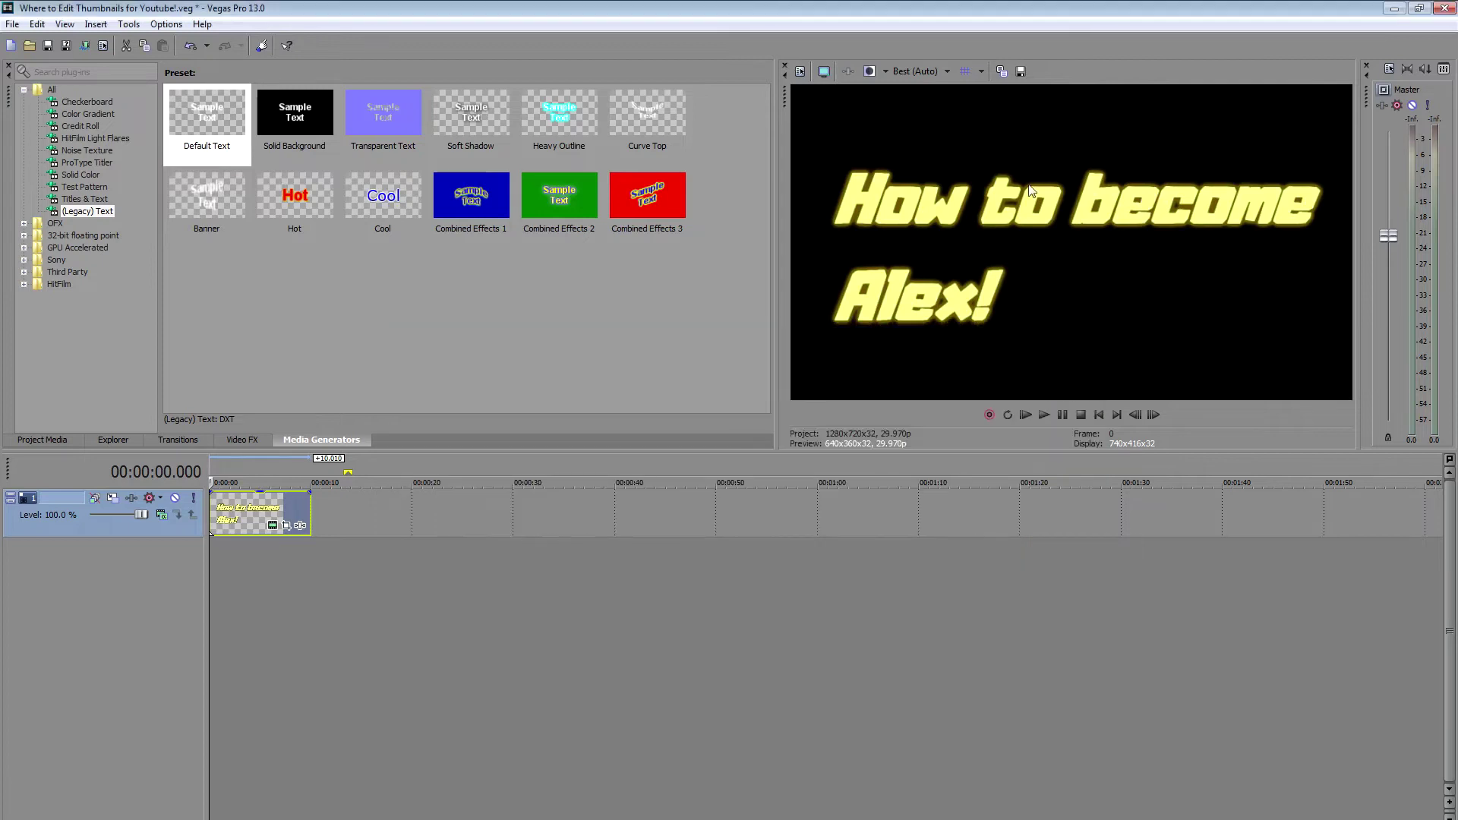
# - Switch to GIMP, paste the copied title frame as a new layer and move it to the canvas's upper-left area
pyautogui.hotkey('alt', 'Tab')
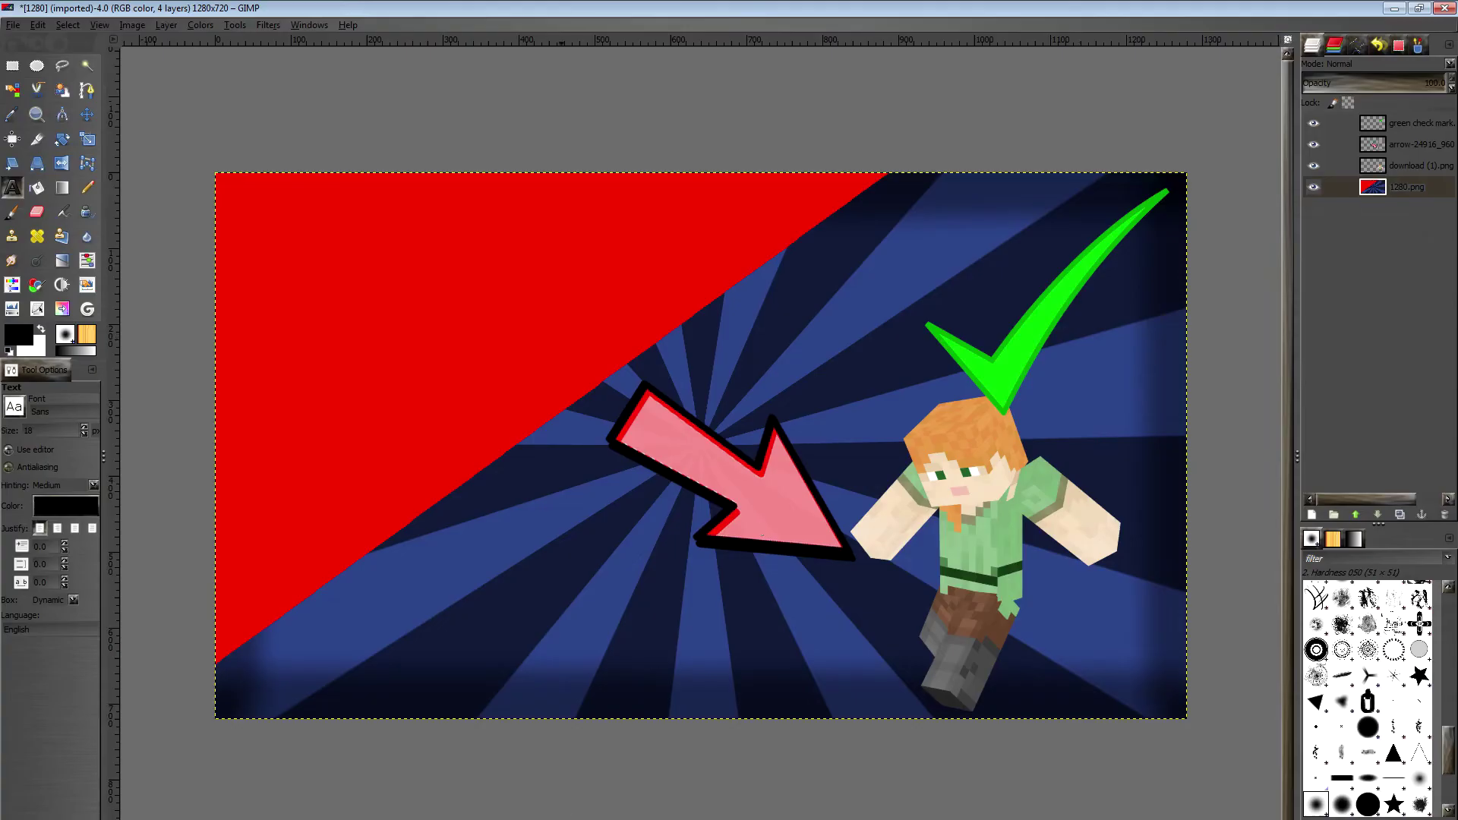
pyautogui.hotkey('ctrl', 'v')
pyautogui.rightClick(1354, 118)
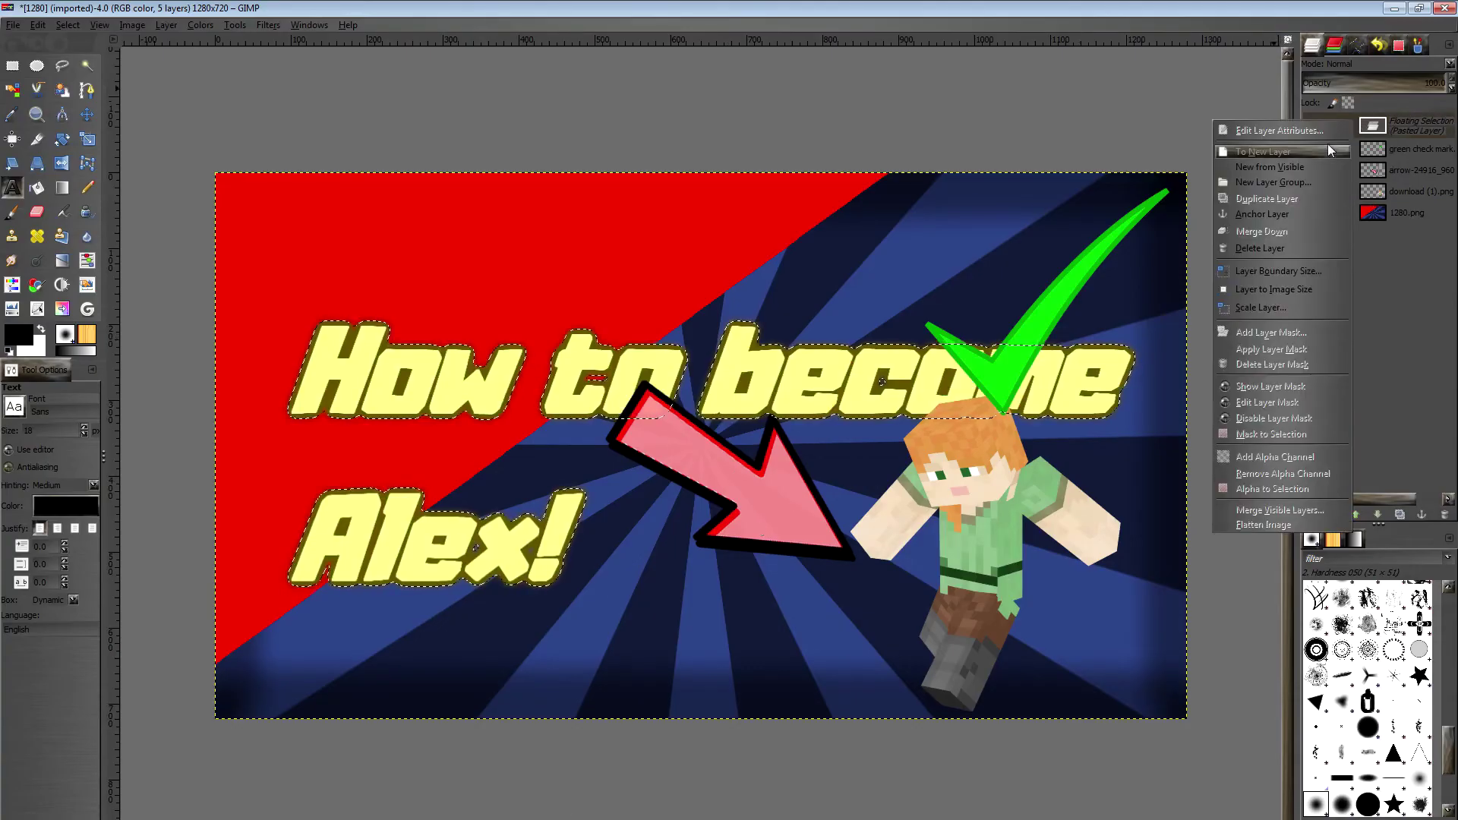
pyautogui.click(1309, 152)
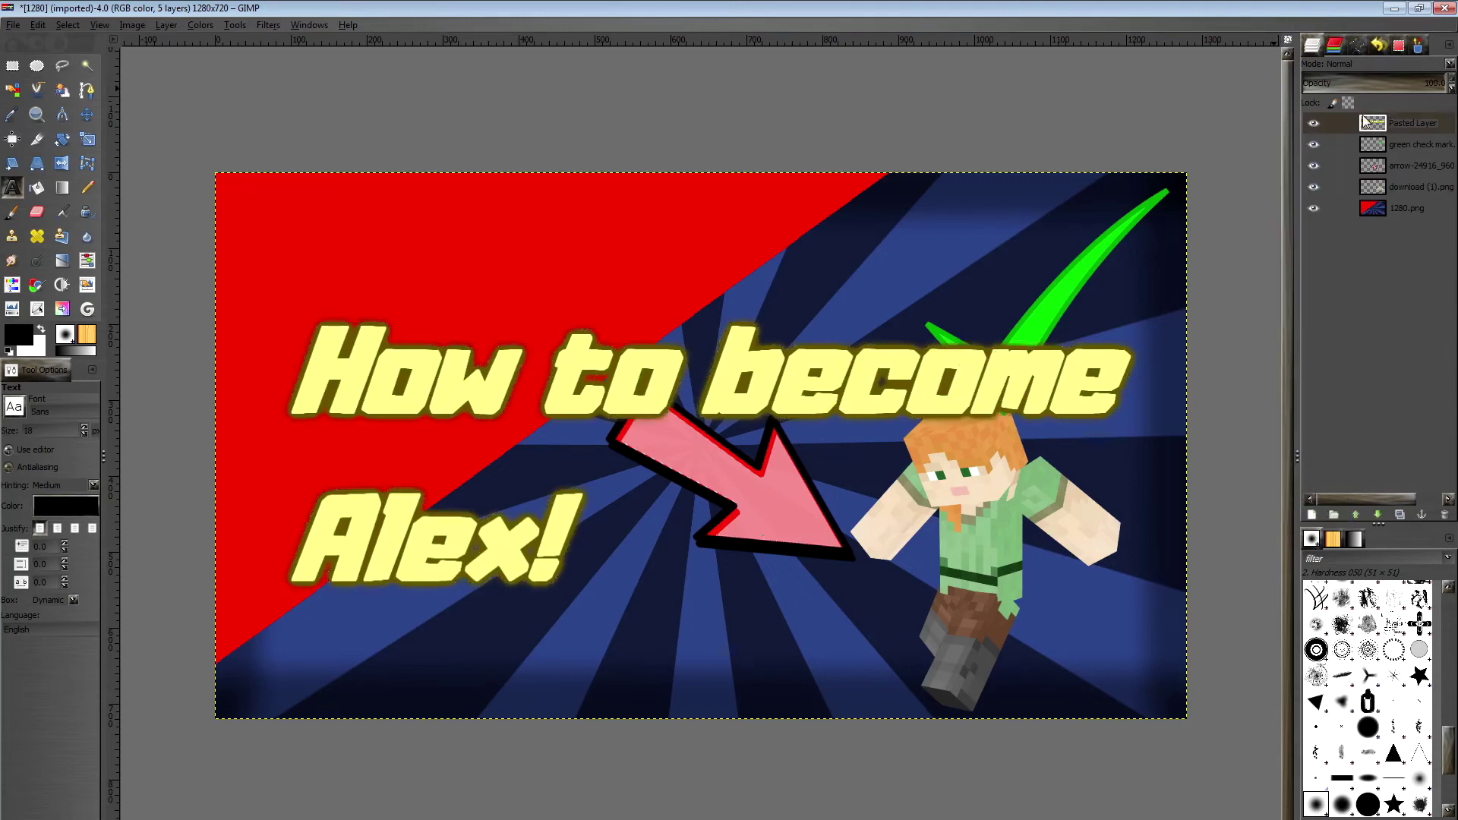
pyautogui.press('m')
pyautogui.moveTo(475, 402); pyautogui.dragTo(416, 255)
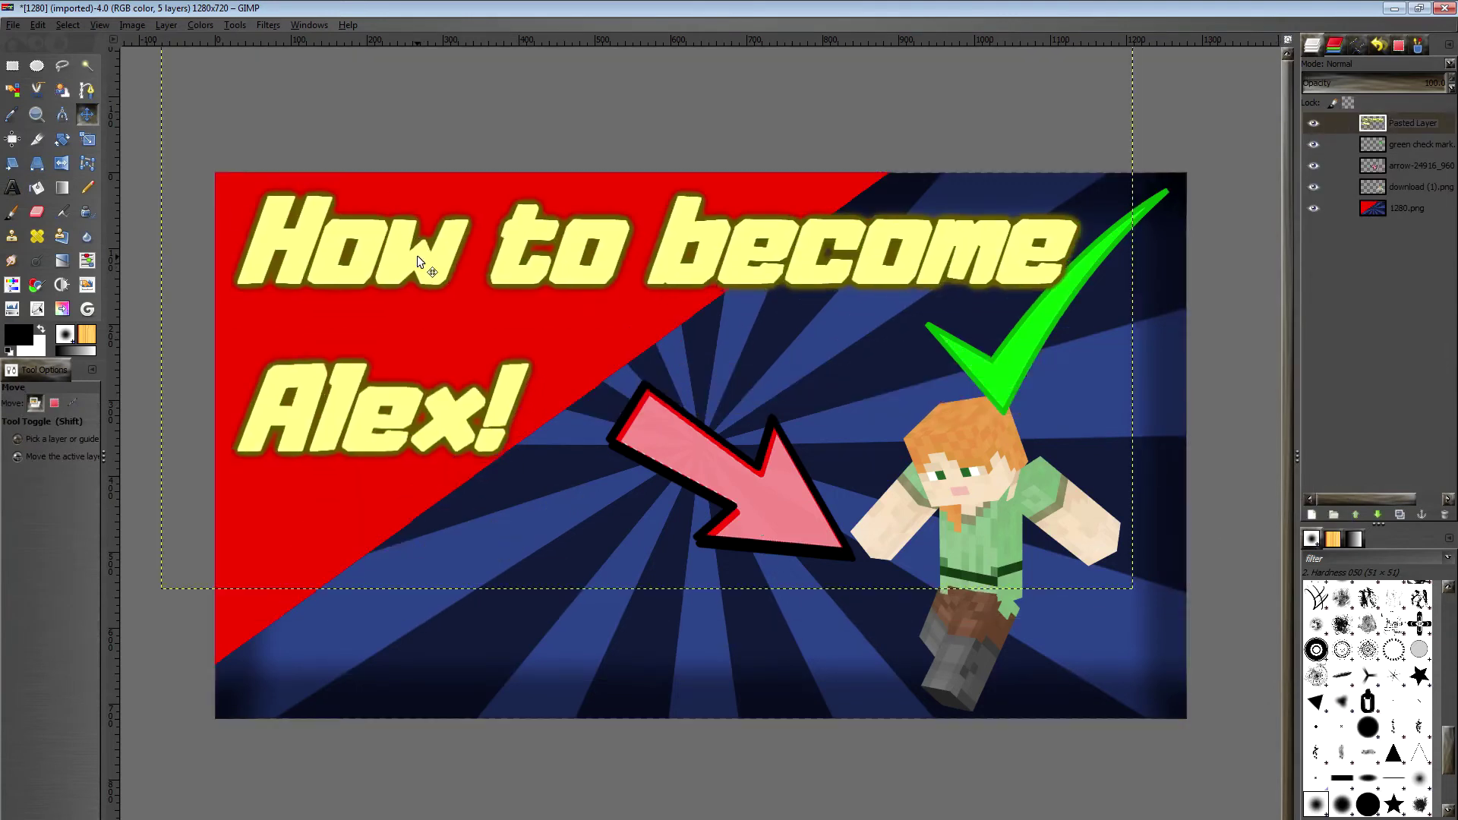
# - Scale the title layer to 1067 × 600 px and move it back into the canvas's upper-left corner
pyautogui.click(165, 25)
pyautogui.click(217, 258)
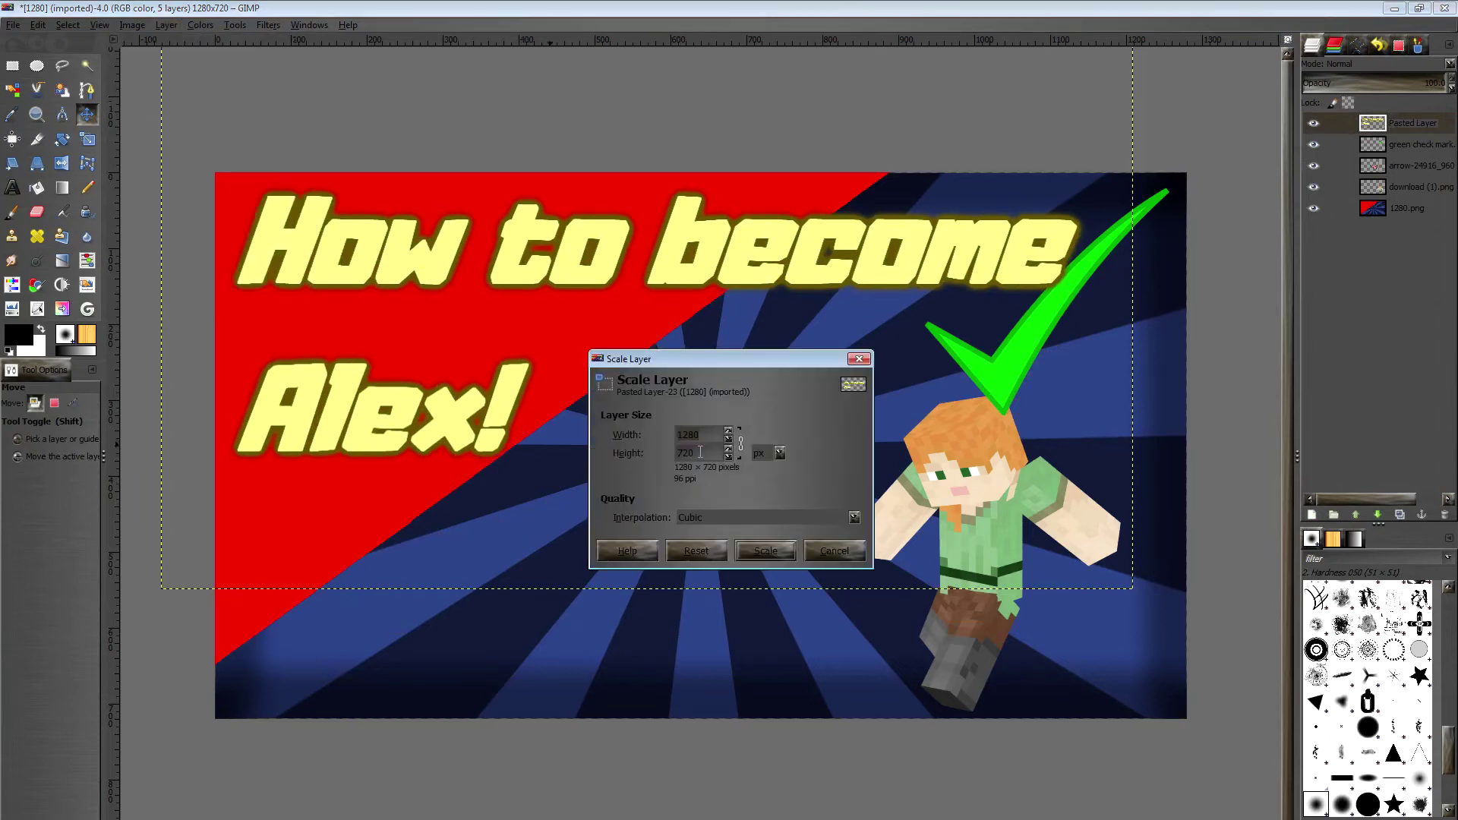
pyautogui.write('600')
pyautogui.click(765, 551)
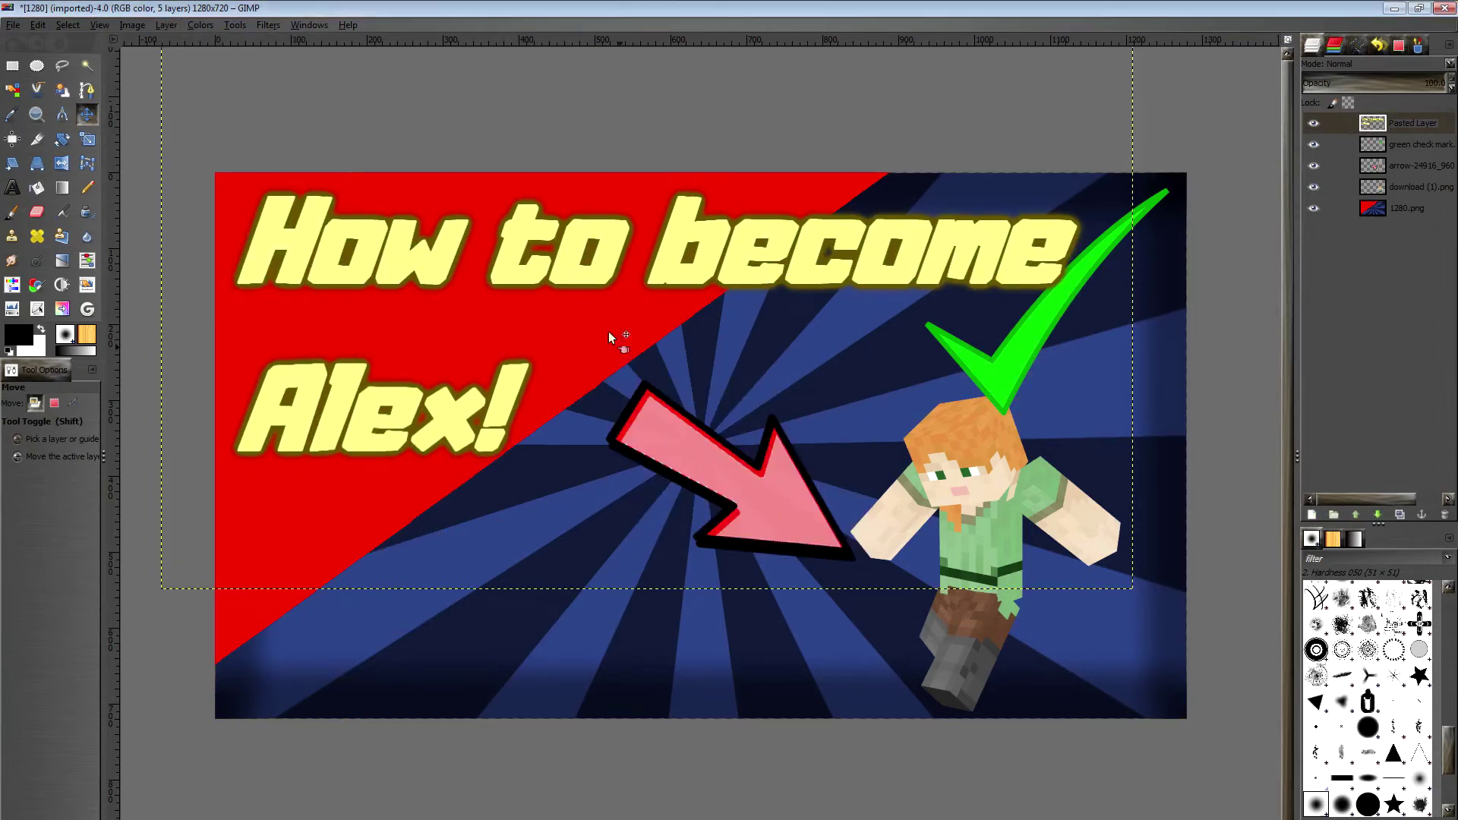
pyautogui.moveTo(592, 282); pyautogui.dragTo(512, 253)
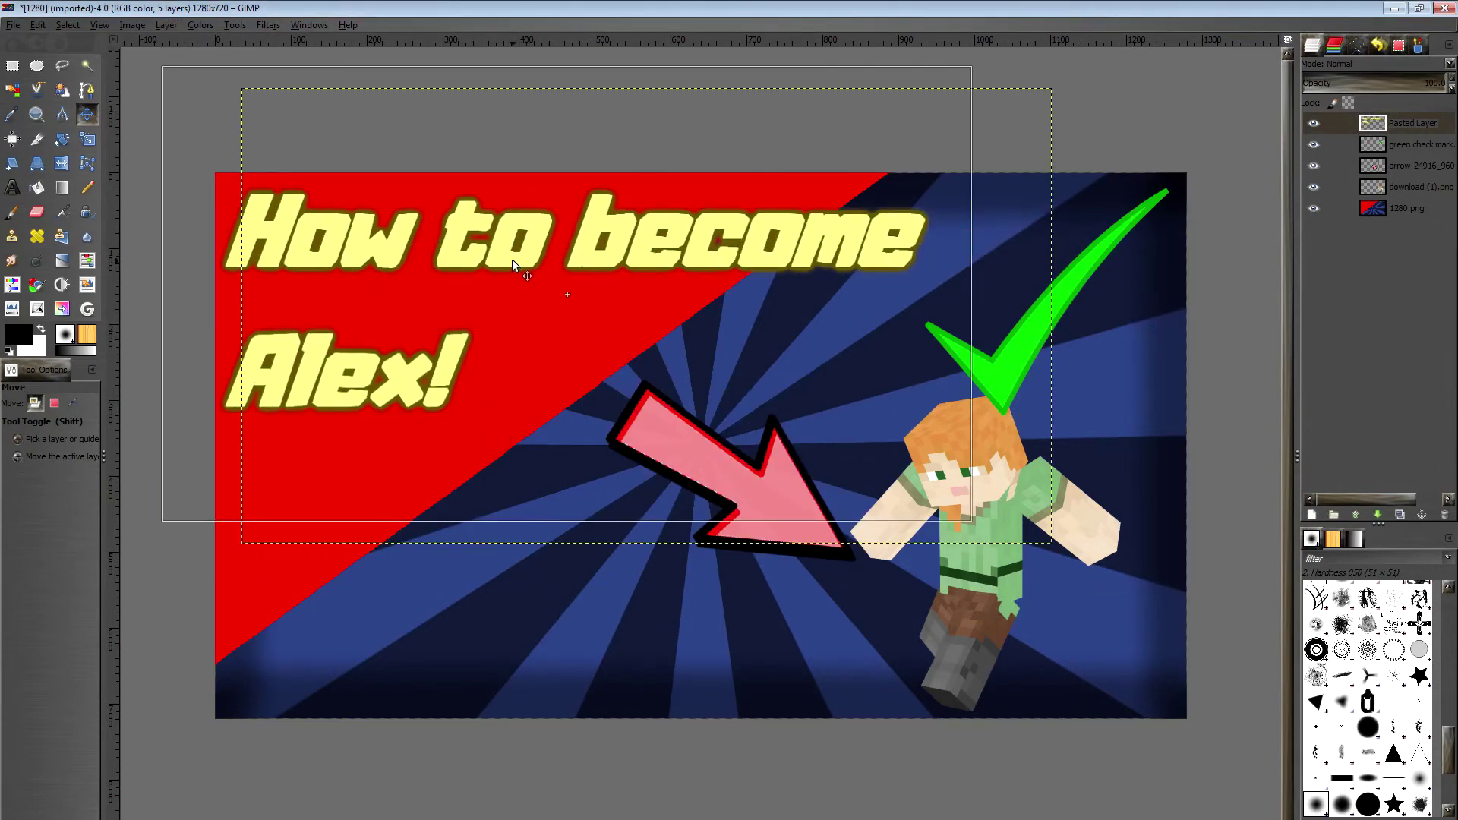
# - Try scaling the title layer to a height of 400 px and moving it, and undo the scaling
pyautogui.click(166, 25)
pyautogui.click(206, 258)
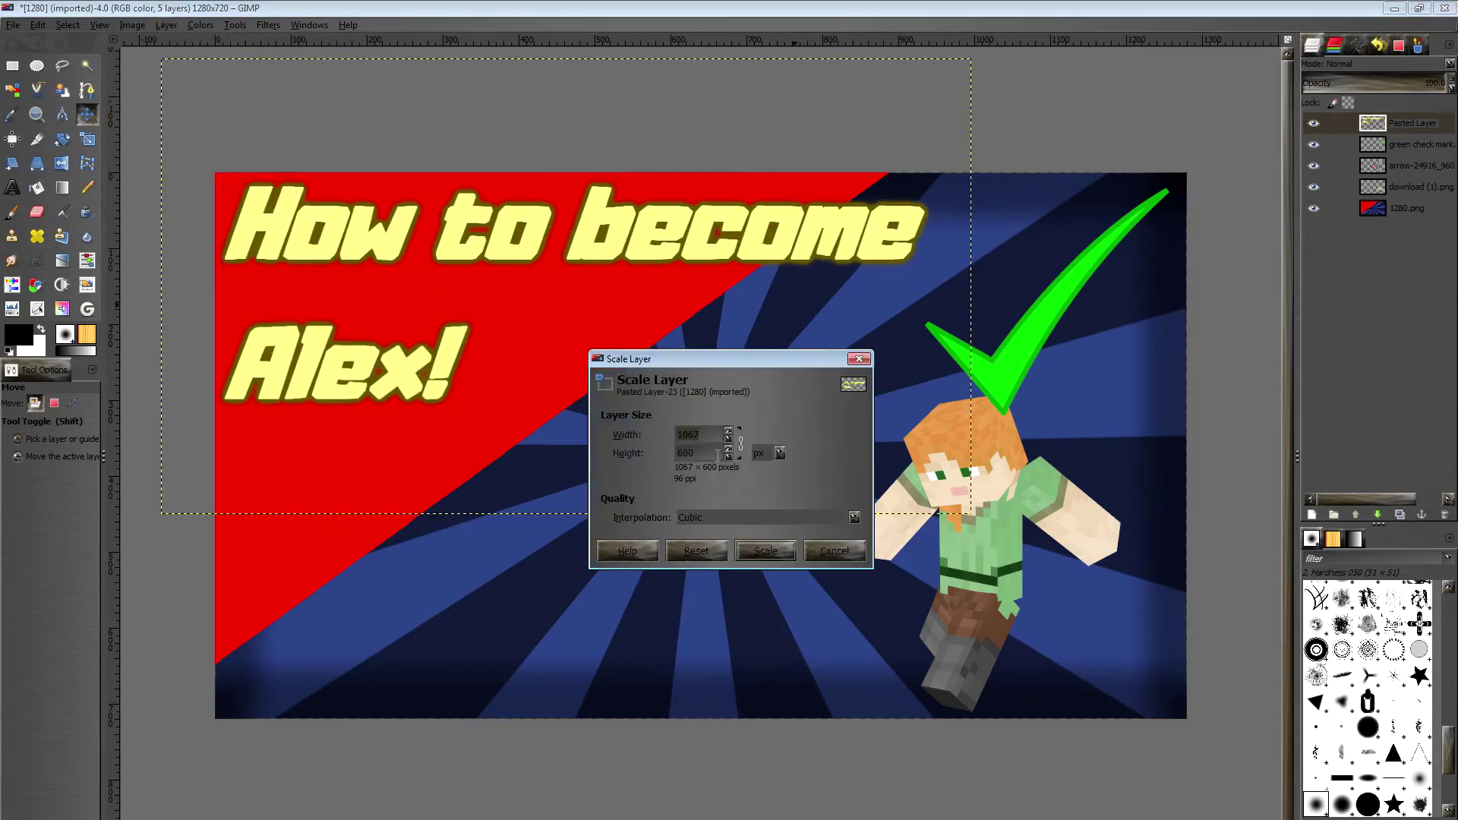
pyautogui.press('Tab')
pyautogui.write('400')
pyautogui.press('Return')
pyautogui.moveTo(505, 261); pyautogui.dragTo(427, 232)
pyautogui.hotkey('ctrl', 'z')
pyautogui.hotkey('ctrl', 'z')
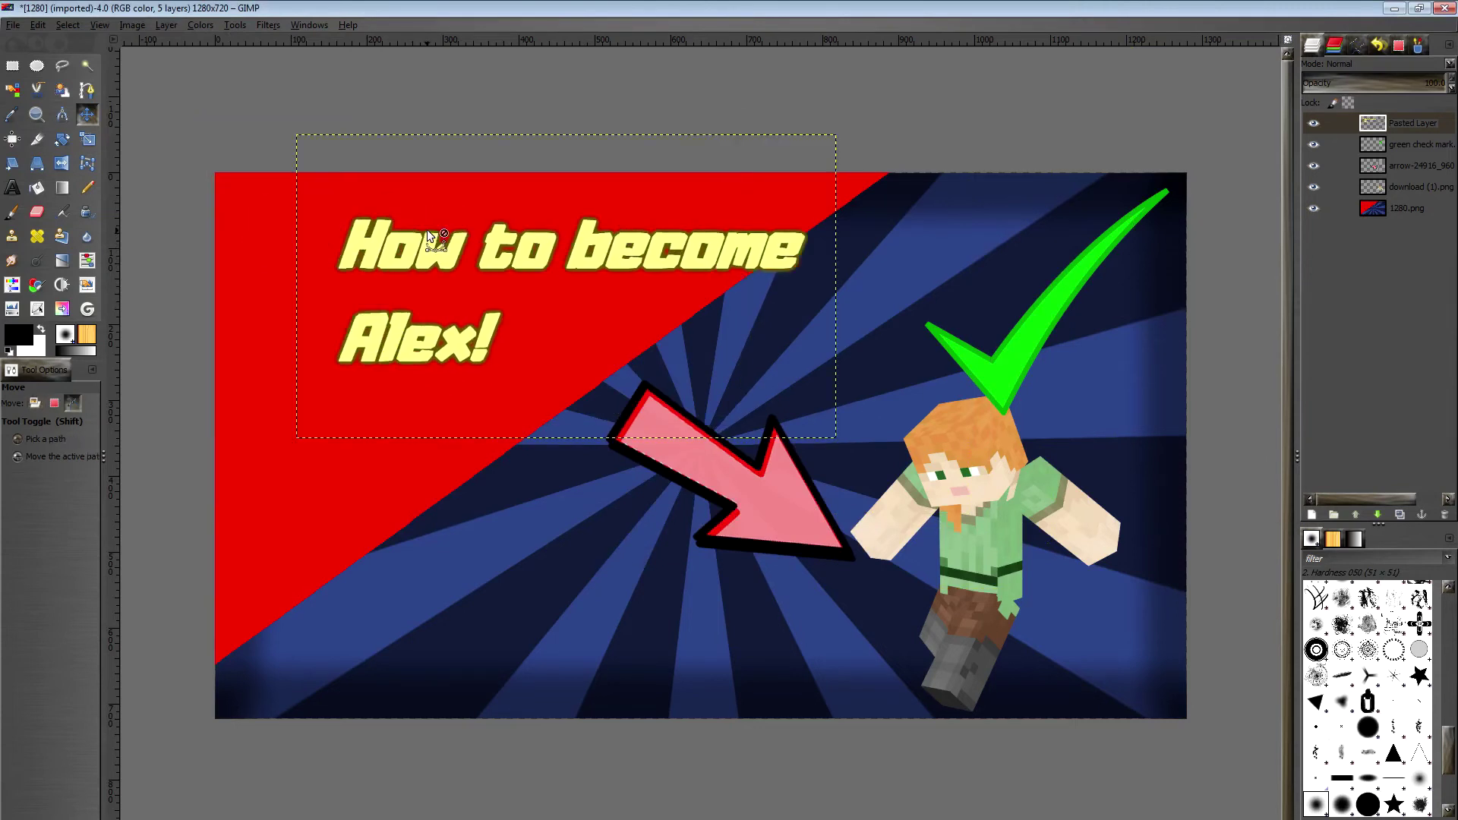
# - Scale the title layer to 978 × 550 px and move it up against the canvas's upper-left corner
pyautogui.click(168, 25)
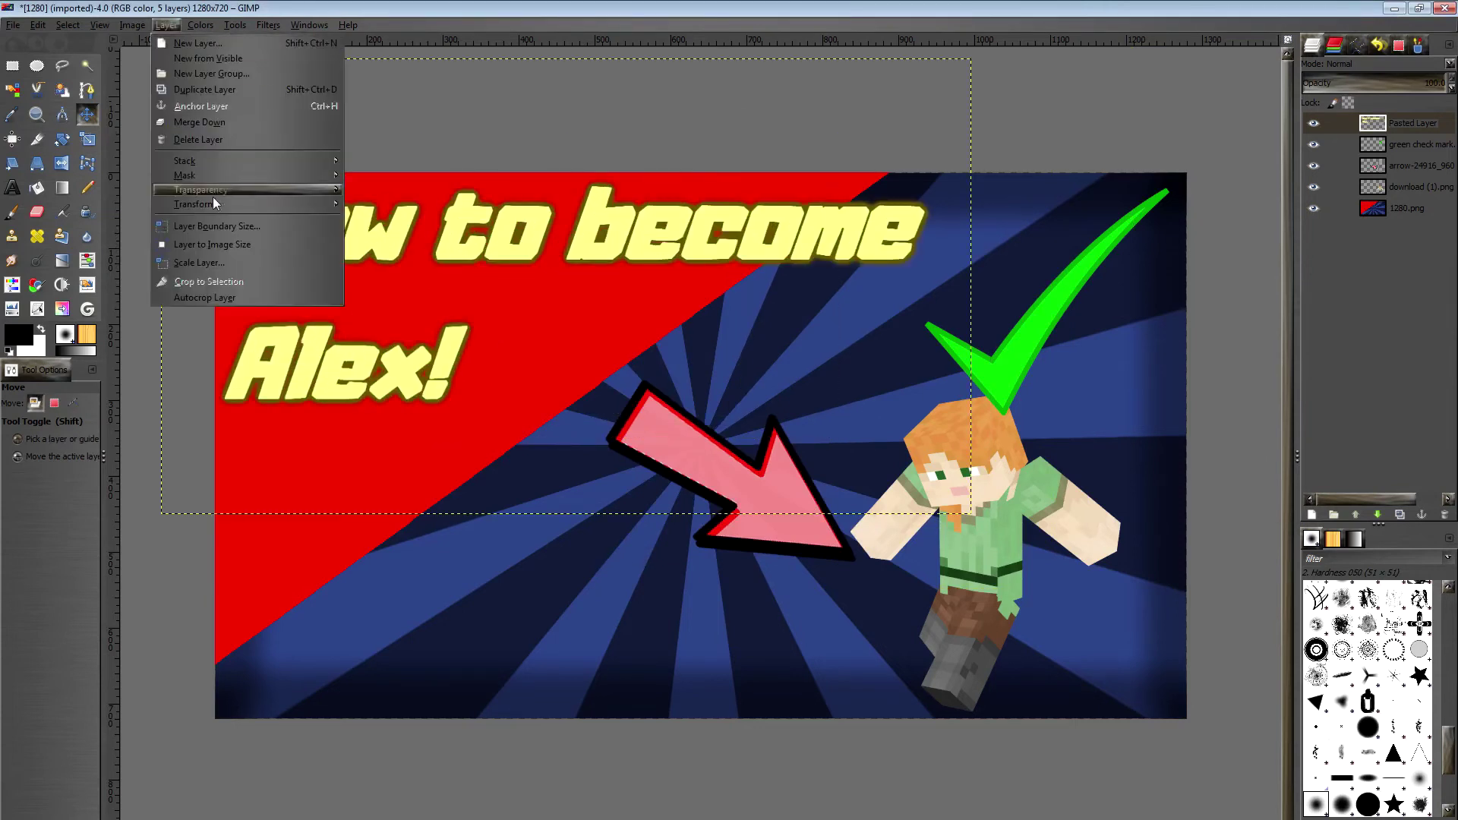
pyautogui.click(205, 259)
pyautogui.press('Tab')
pyautogui.write('6')
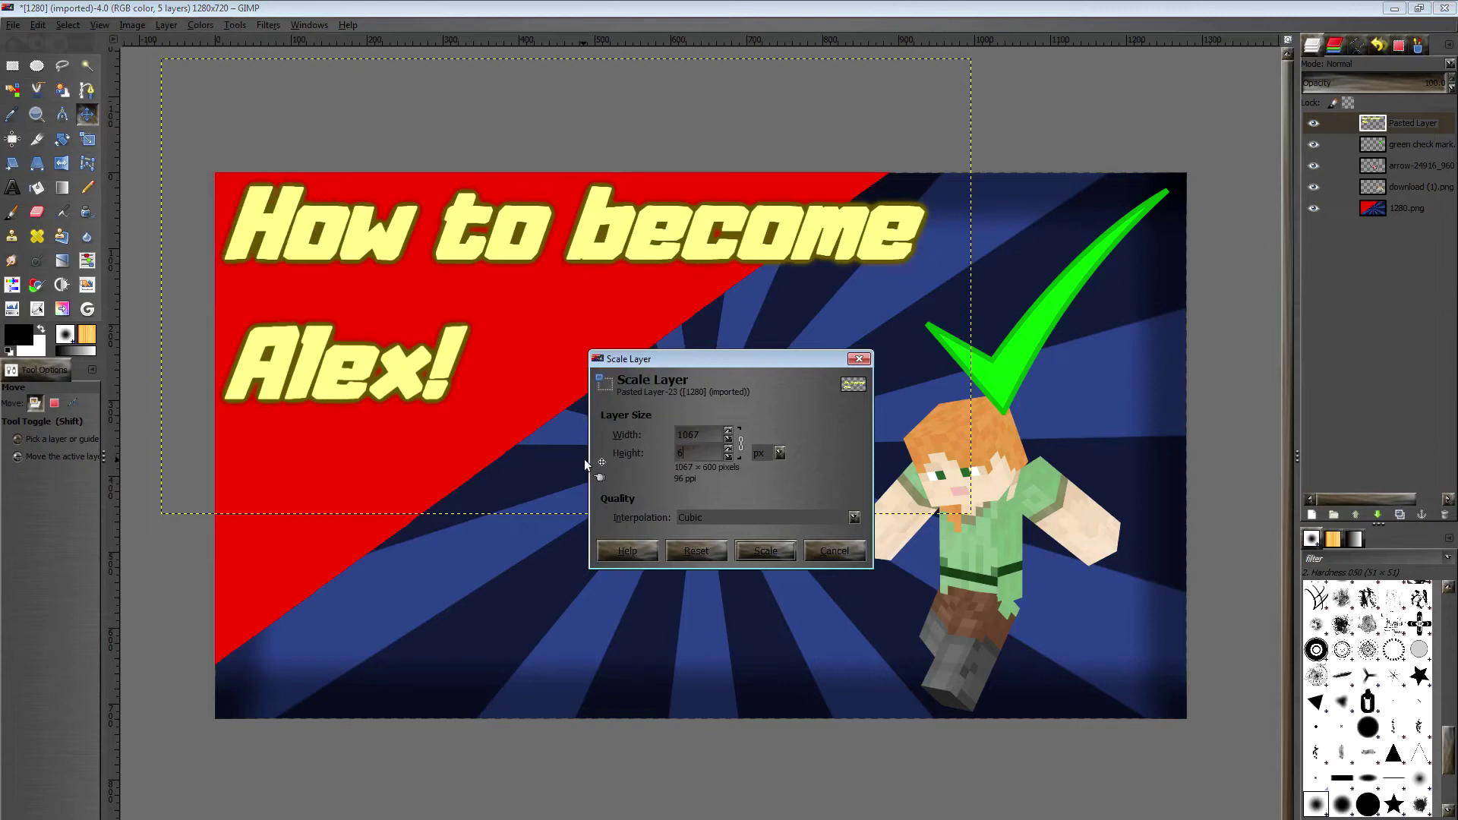
pyautogui.write('50')
pyautogui.click(764, 550)
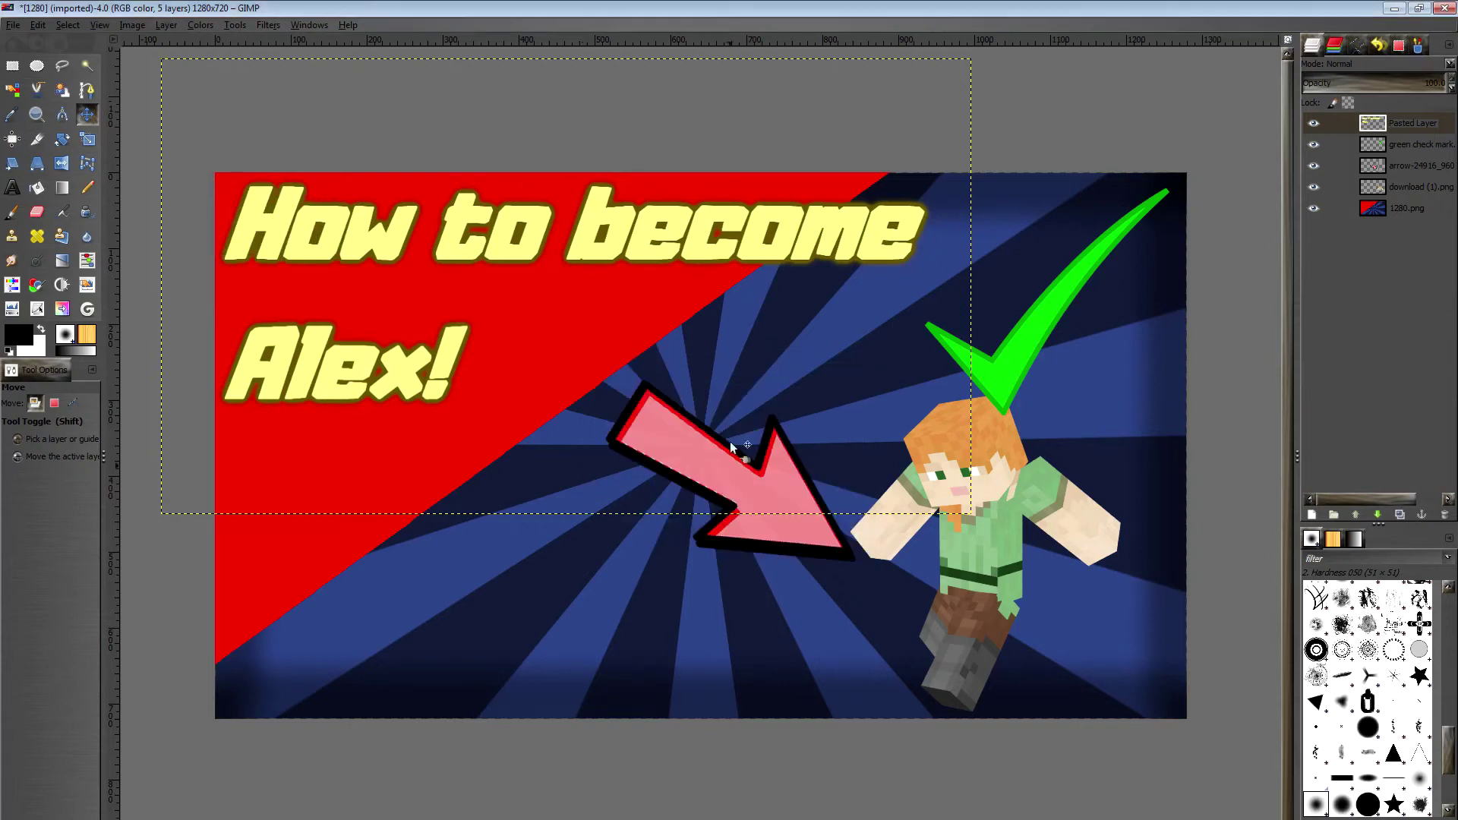
pyautogui.moveTo(665, 242); pyautogui.dragTo(617, 229)
# - Reduce the title layer to 889 × 500 px and reposition it over the red corner
pyautogui.click(168, 25)
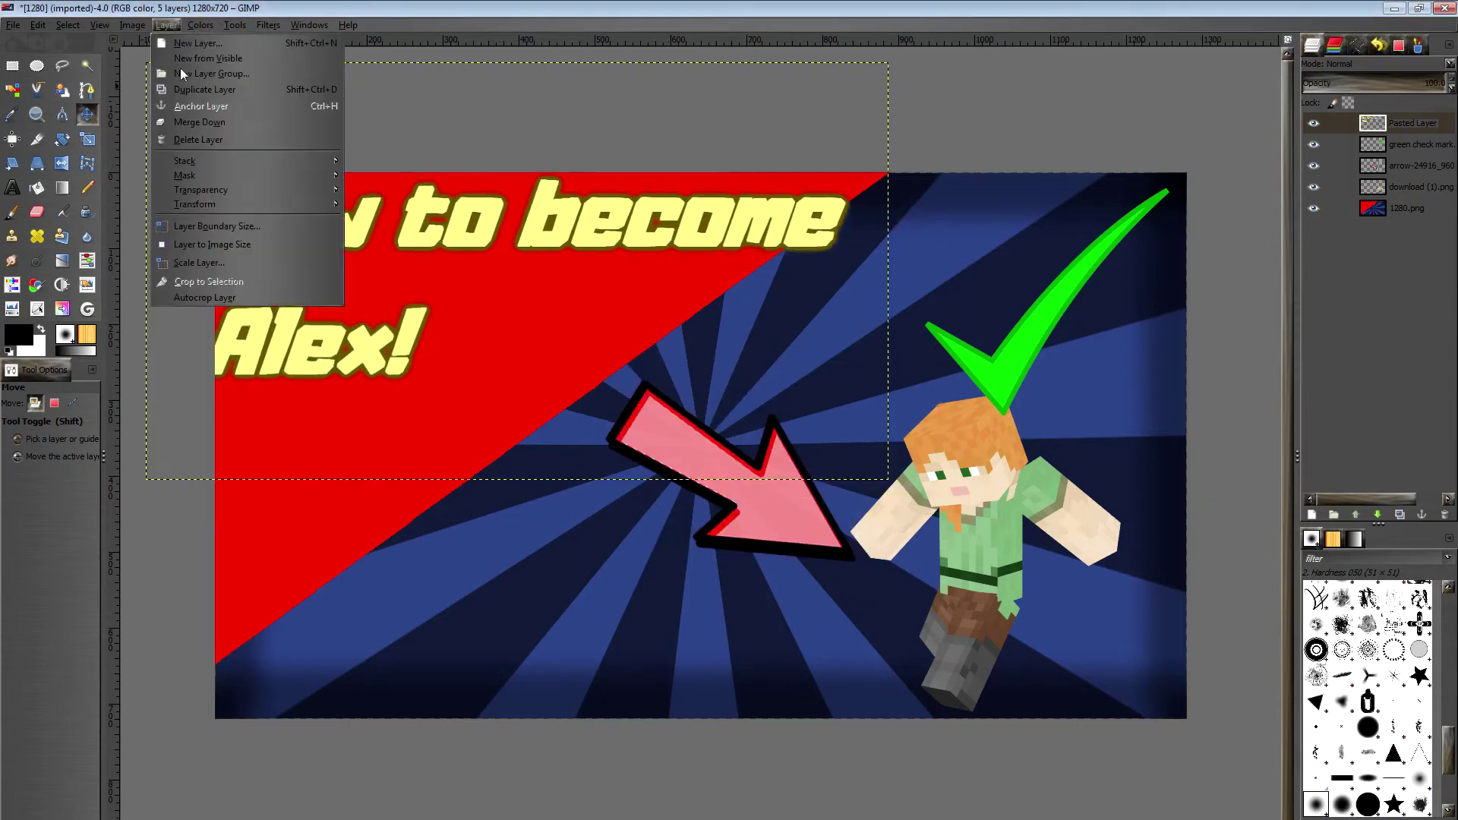
pyautogui.click(207, 263)
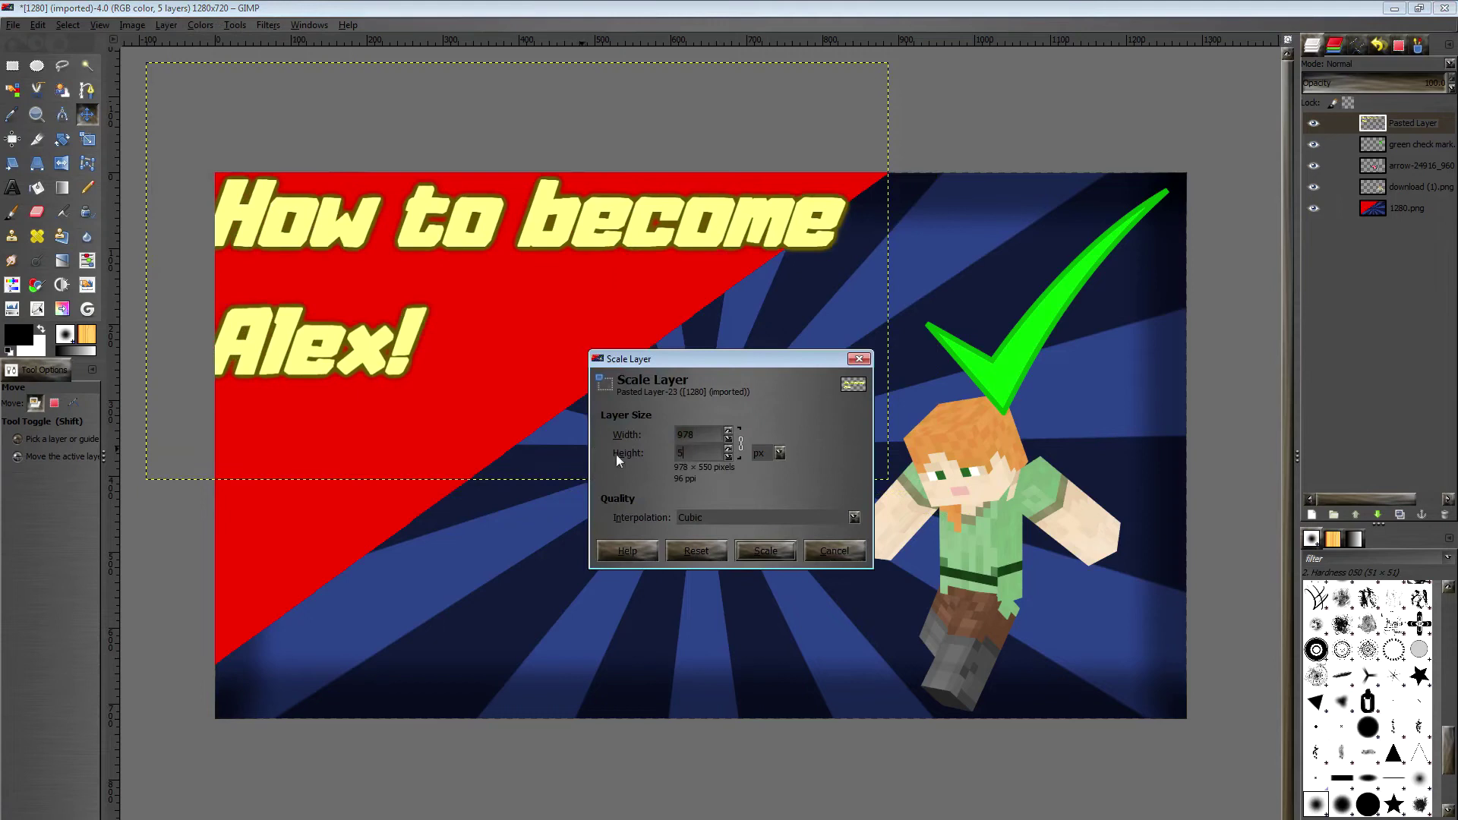
pyautogui.click(756, 548)
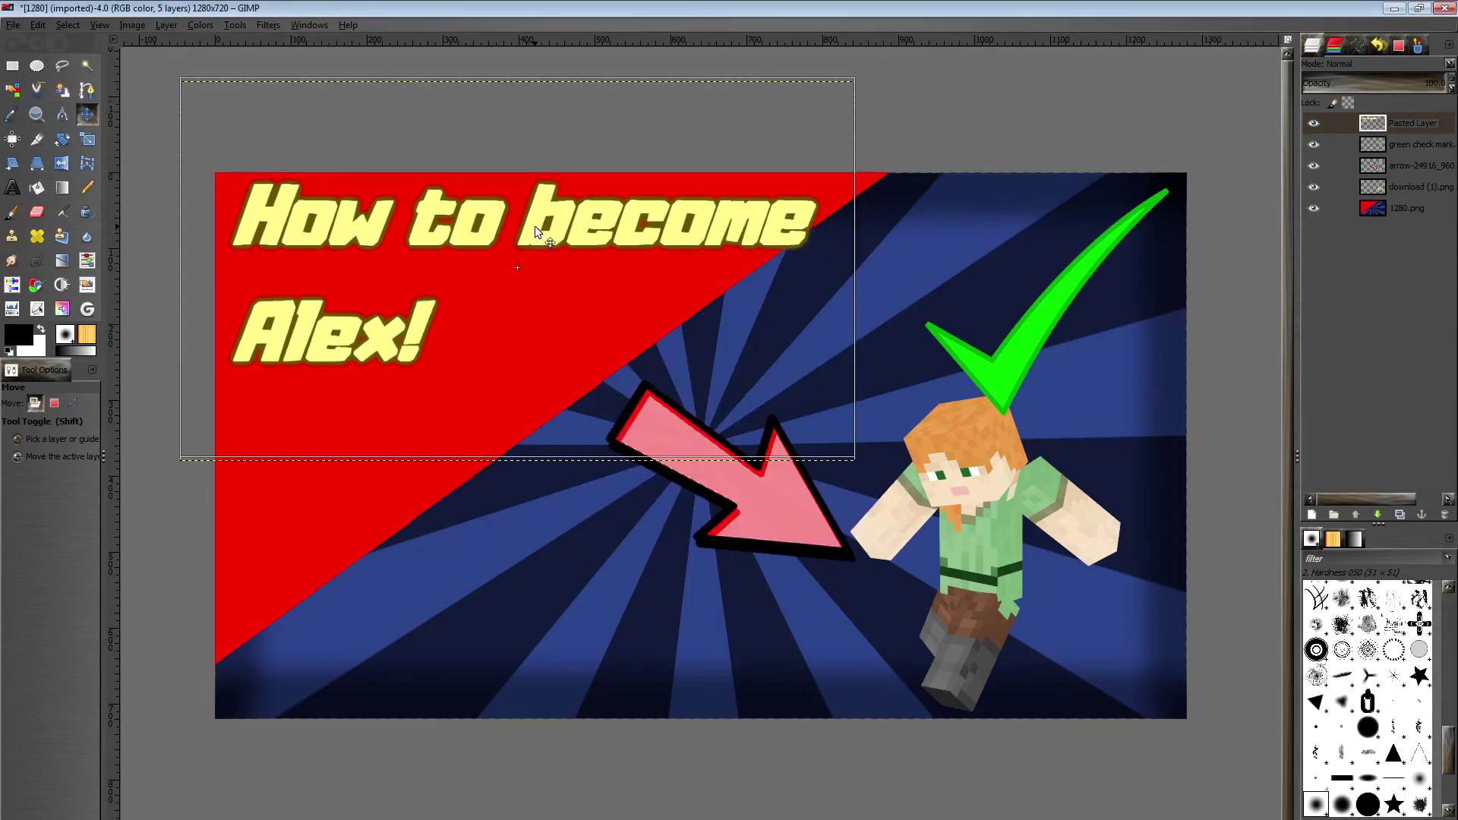
# - Scale the title layer to a height of 480 px and nudge it so its first line fits inside the red corner
pyautogui.click(169, 25)
pyautogui.click(218, 264)
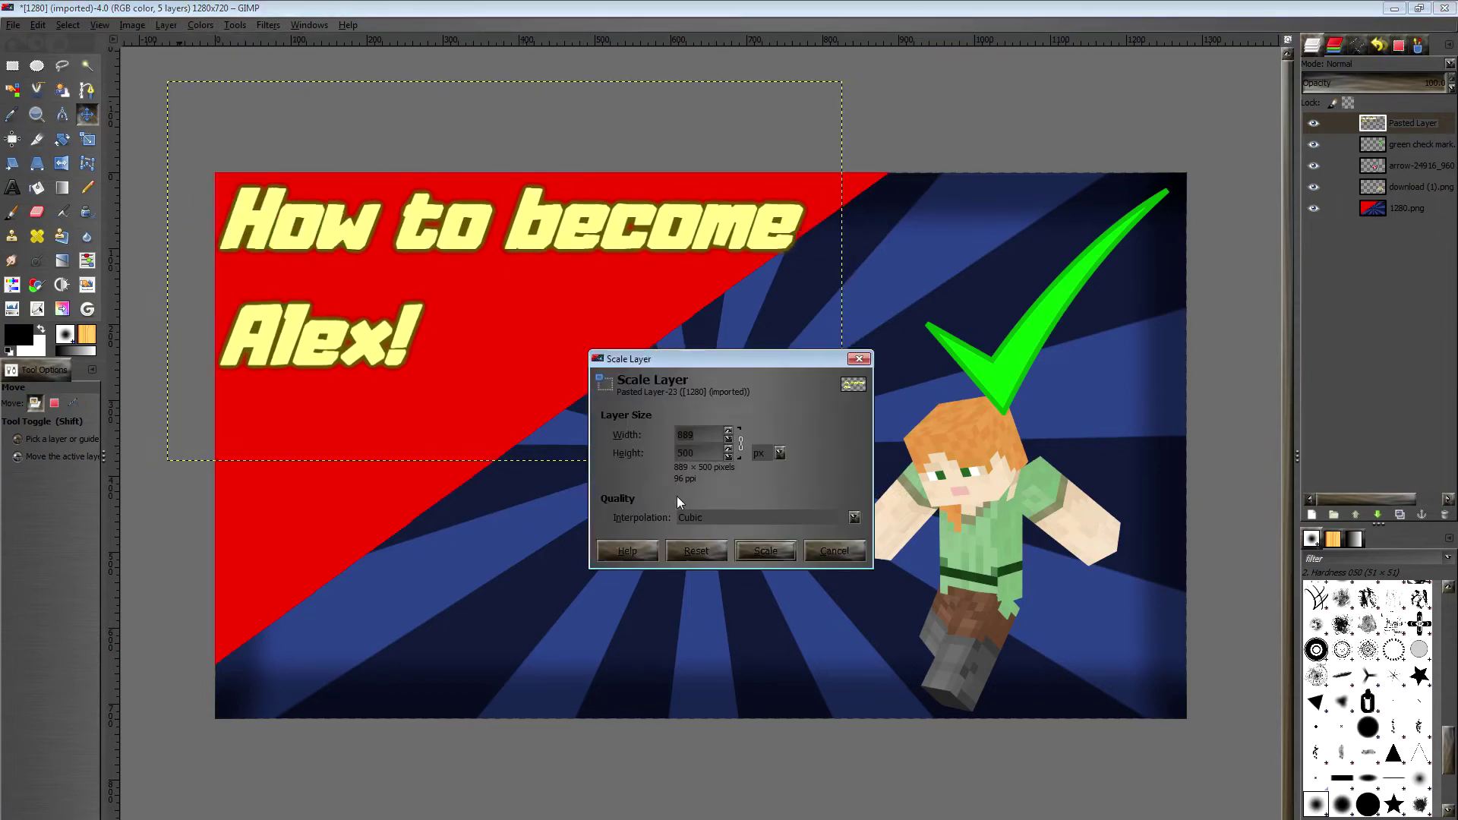
pyautogui.press('Tab')
pyautogui.write('480')
pyautogui.click(763, 552)
pyautogui.moveTo(457, 243); pyautogui.dragTo(460, 237)
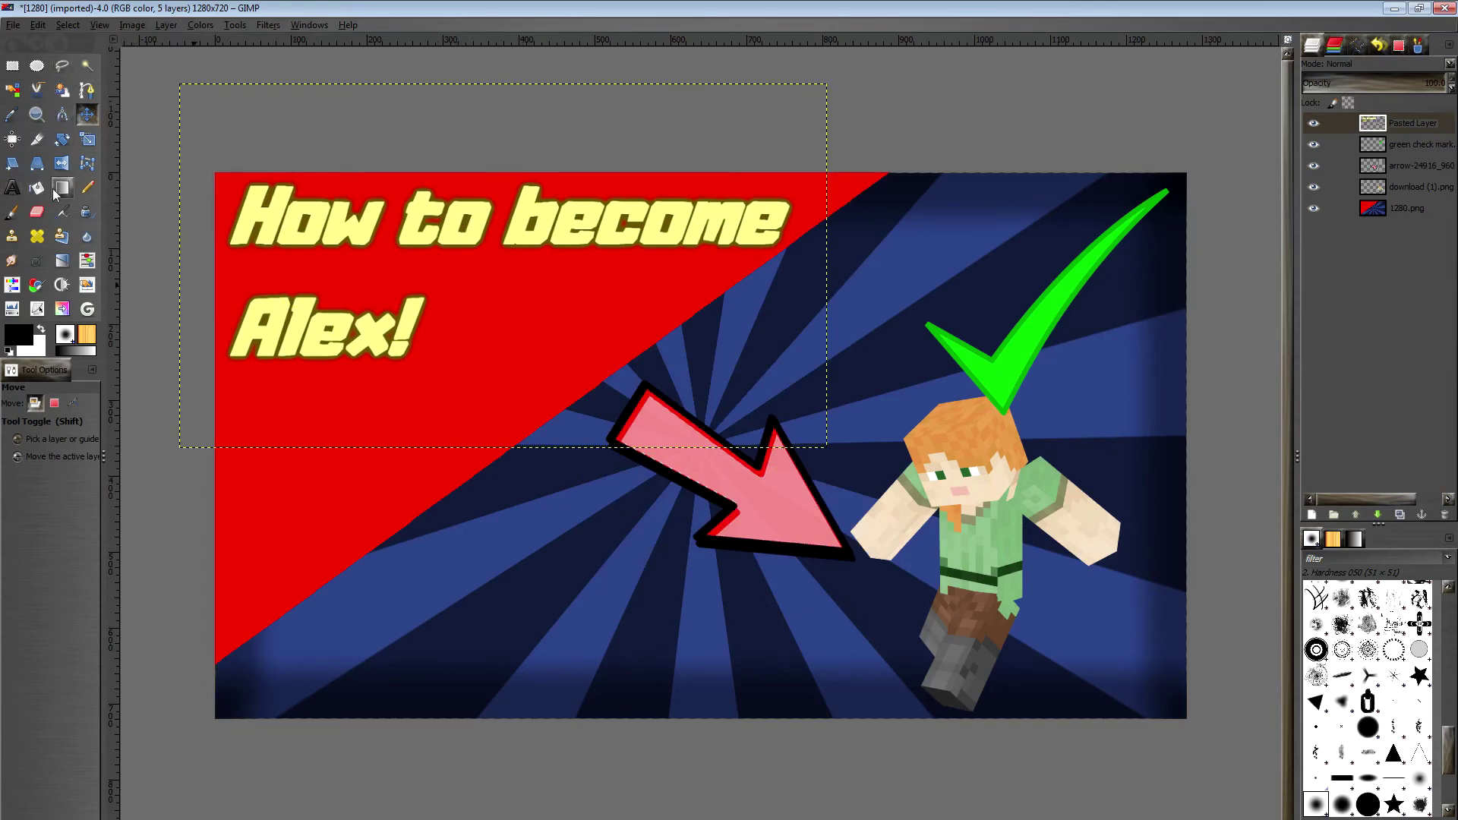
# - Select the title's yellow lettering by colour, airbrush black shading along its lower edges at brush size 87.87, and clear the selection
pyautogui.click(13, 90)
pyautogui.click(263, 216)
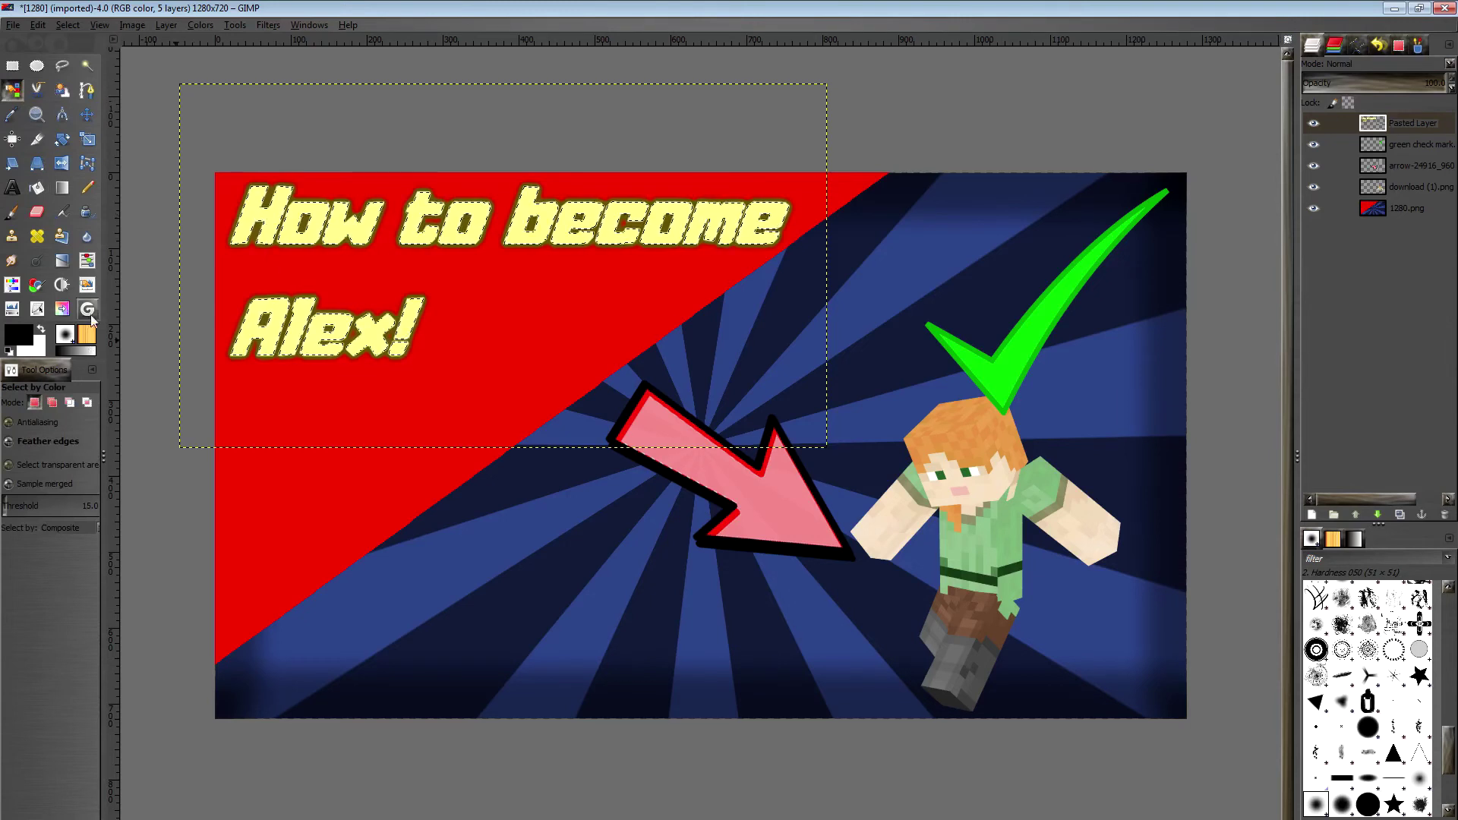
pyautogui.click(62, 212)
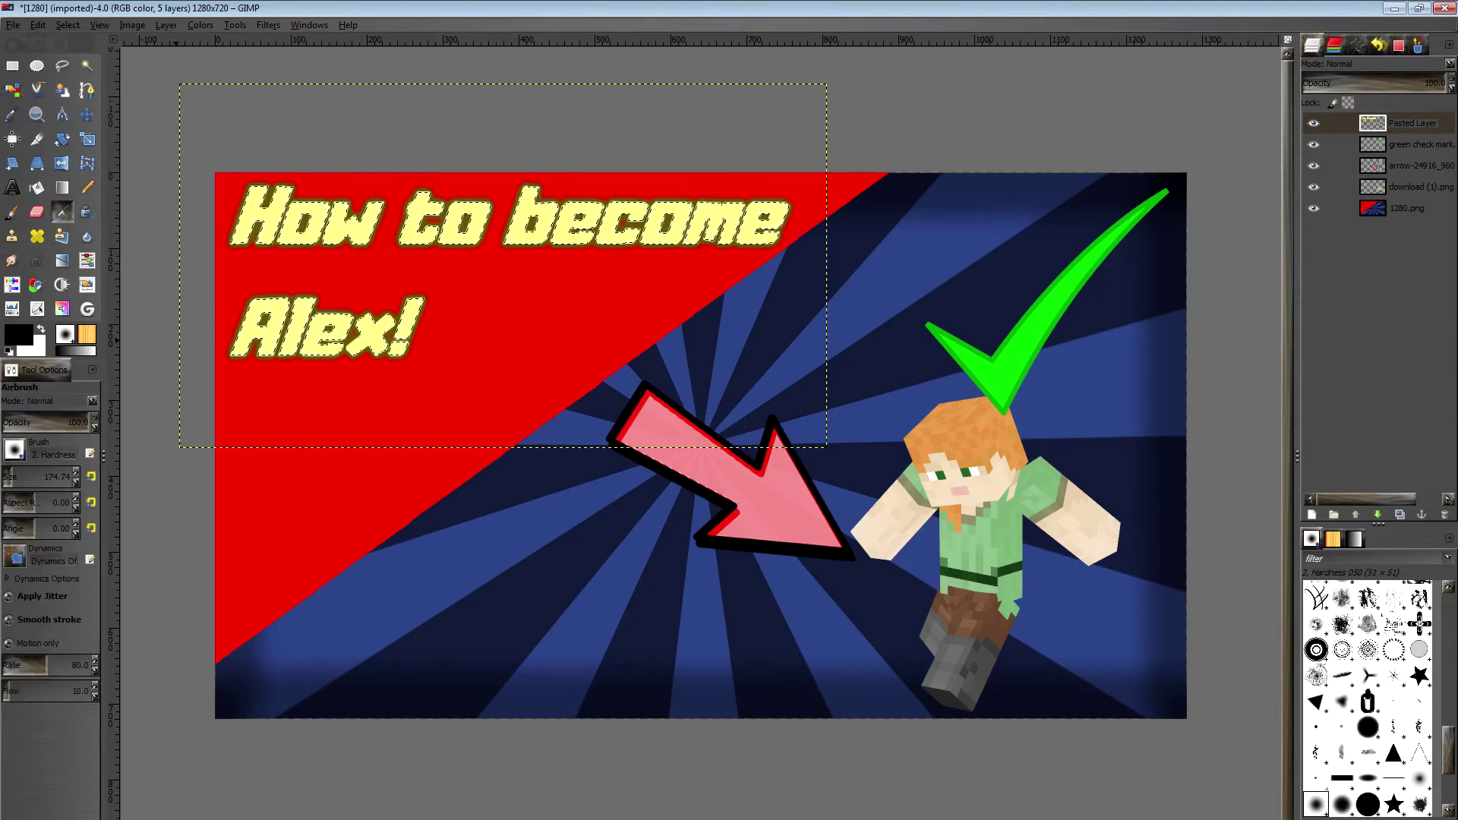
pyautogui.click(10, 477)
pyautogui.moveTo(10, 477); pyautogui.dragTo(6, 477)
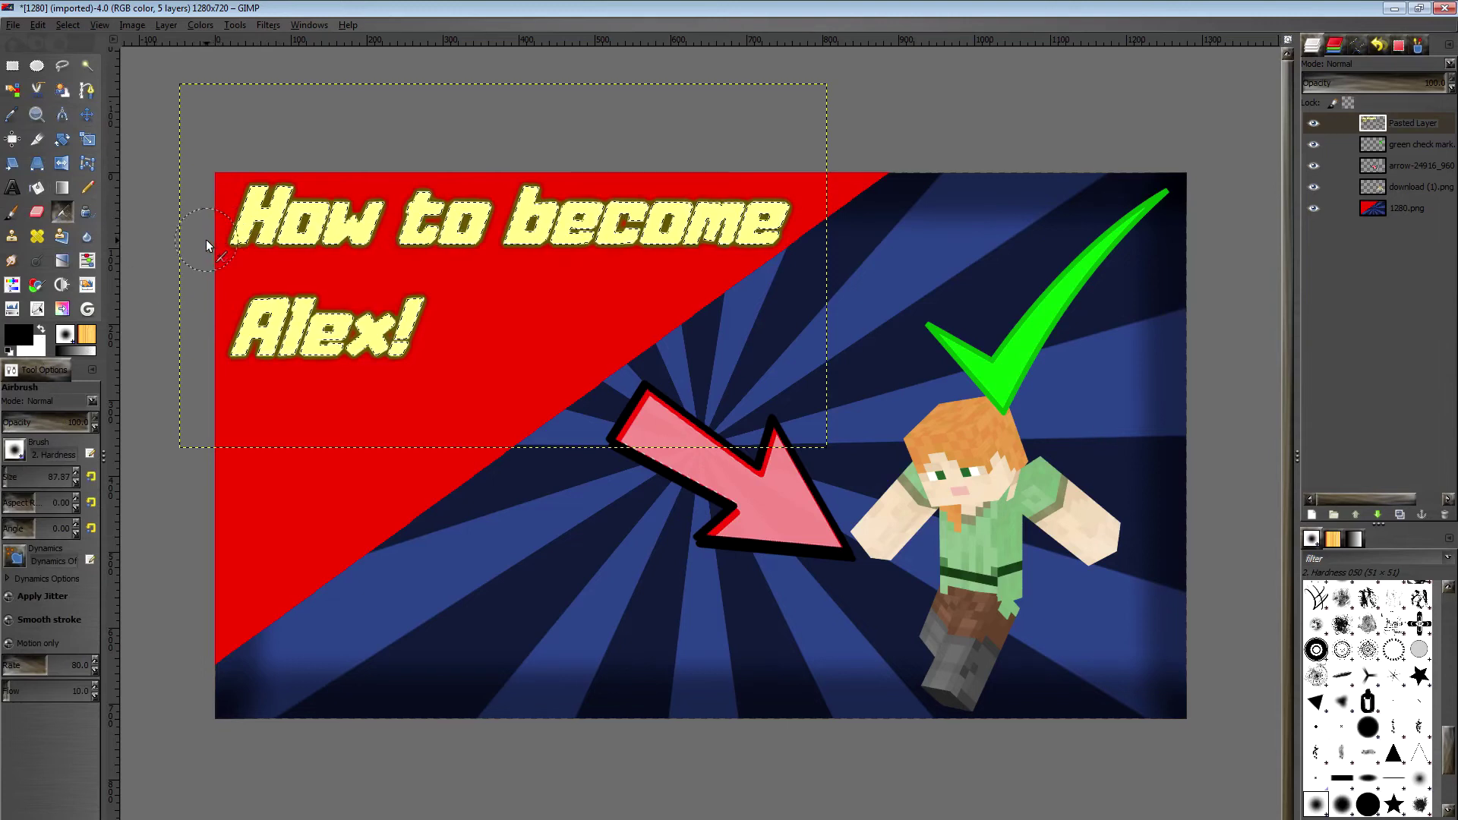
pyautogui.moveTo(203, 238); pyautogui.dragTo(803, 235)
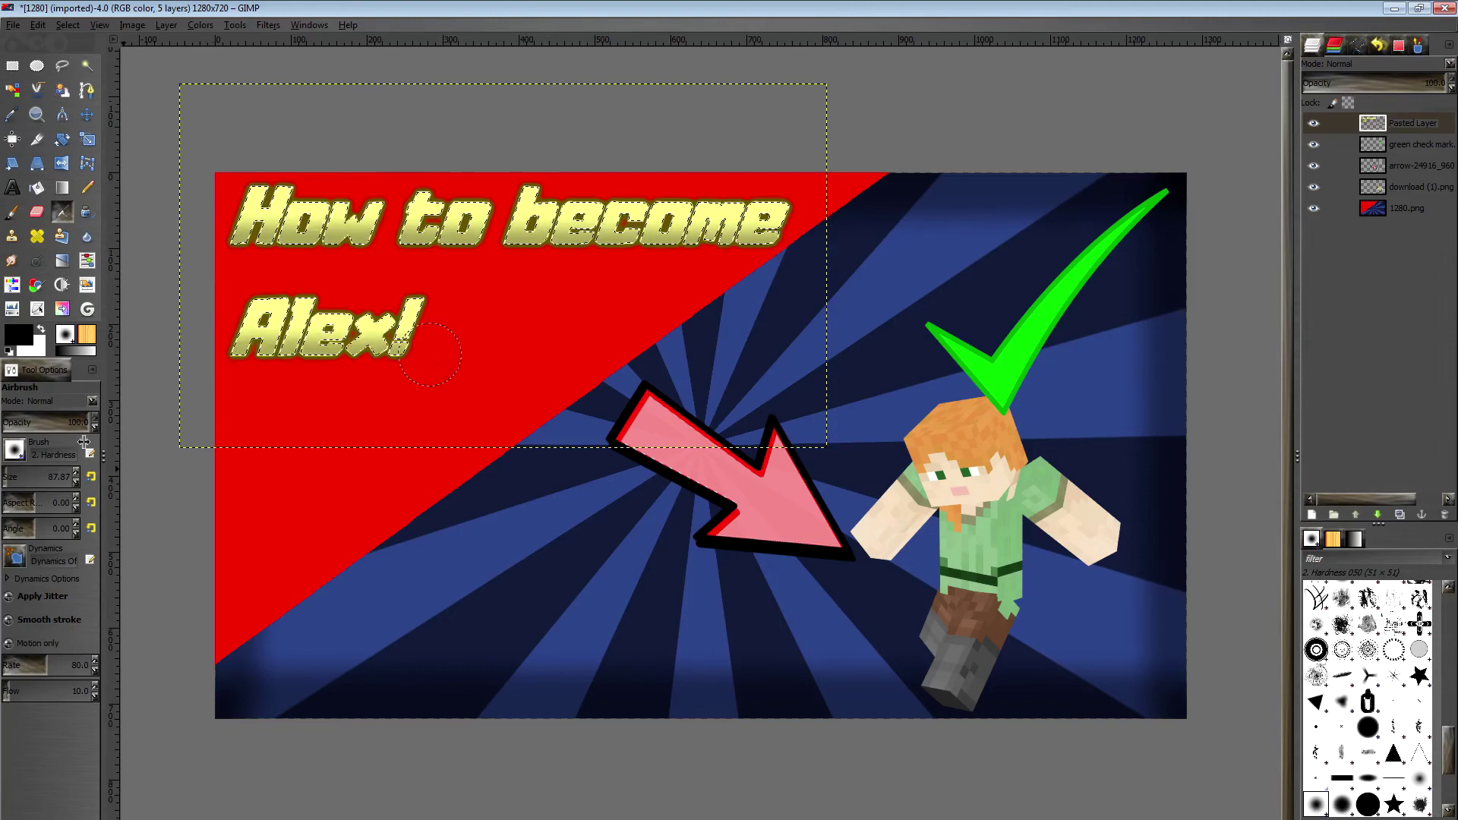
pyautogui.click(48, 331)
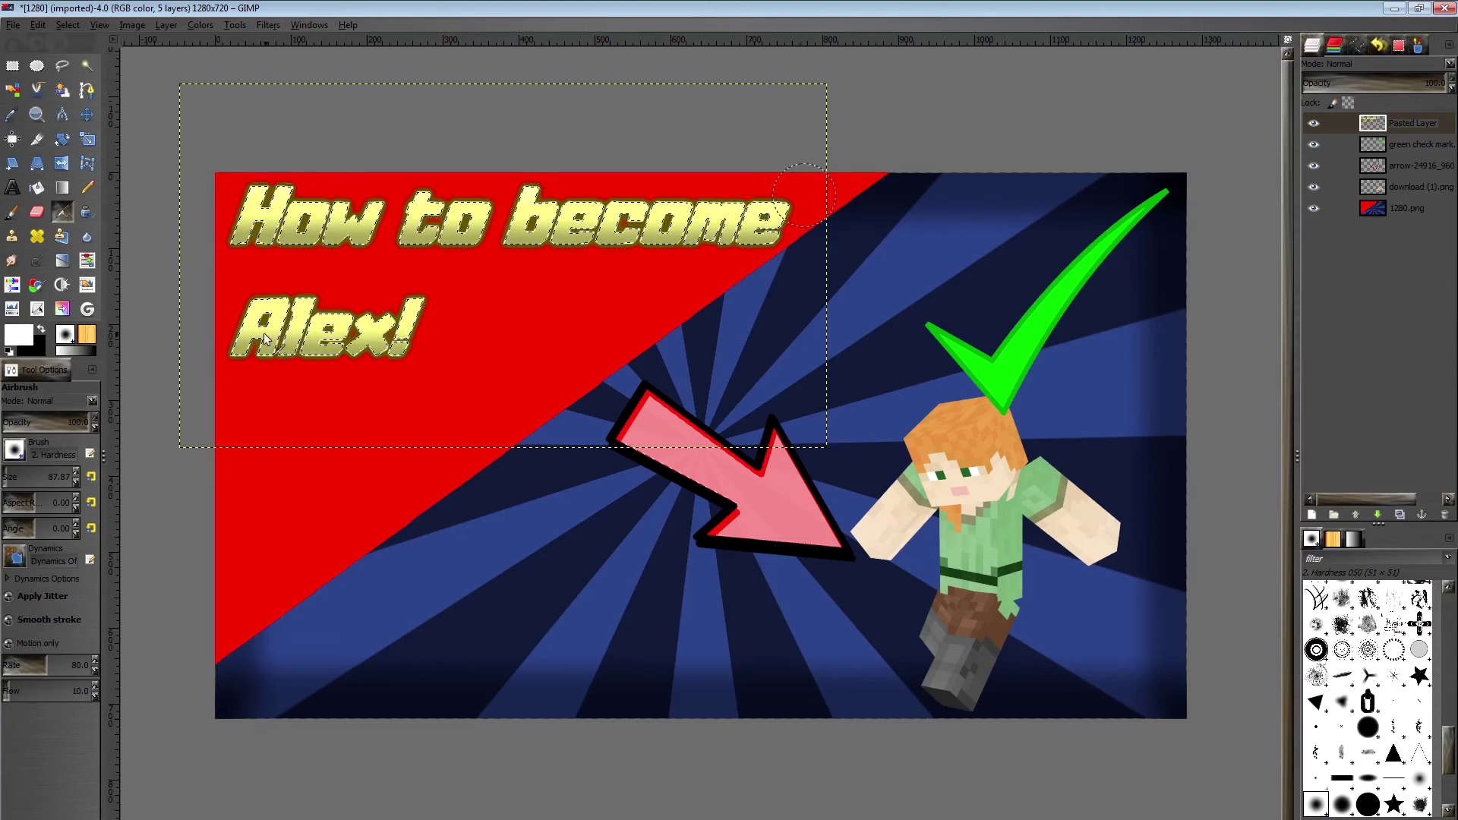
pyautogui.click(67, 24)
pyautogui.click(76, 60)
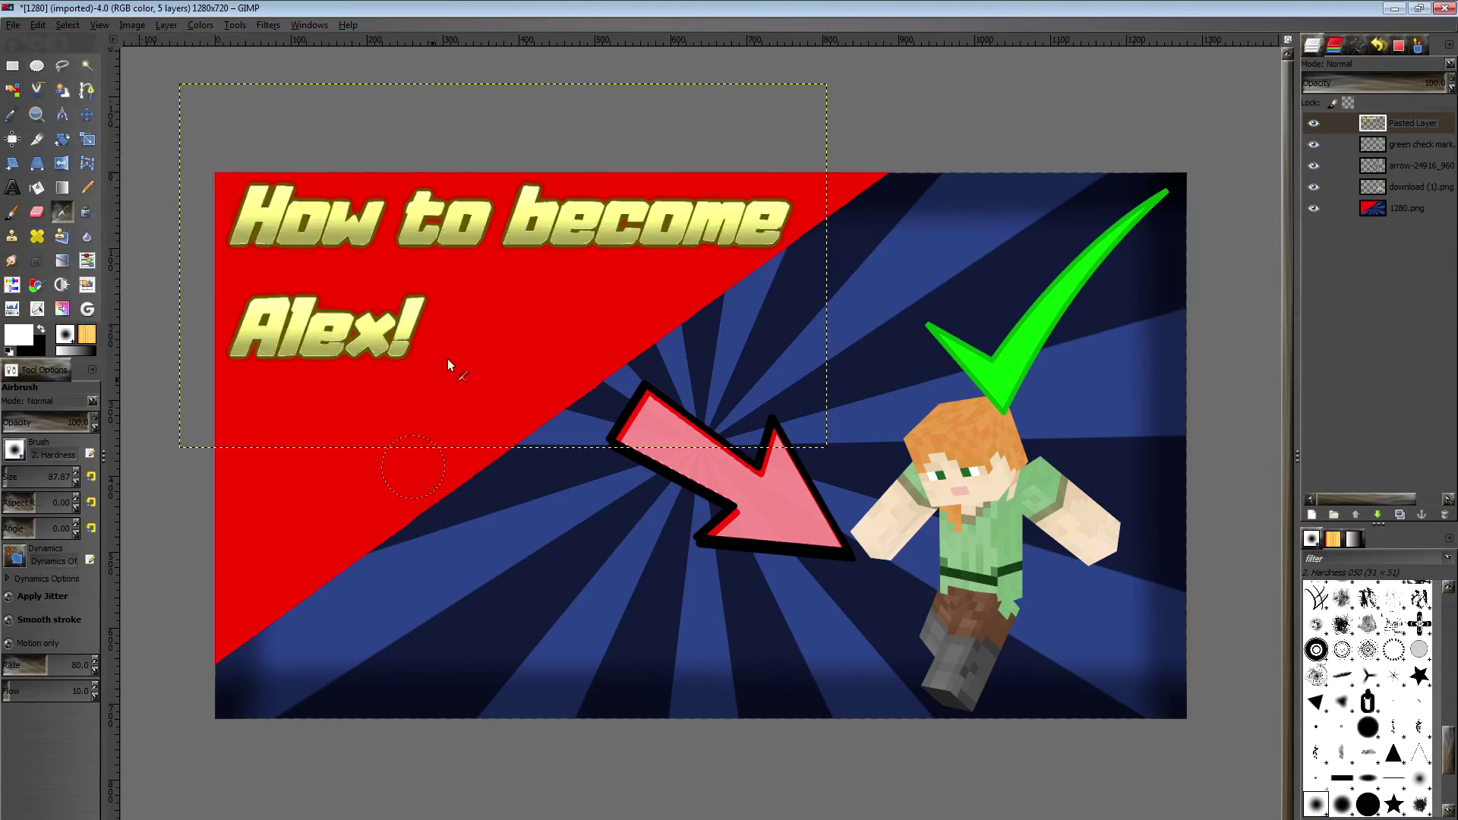
# - Select the red corner area on the 1280.png layer with Fuzzy Select
pyautogui.click(88, 65)
pyautogui.click(1401, 209)
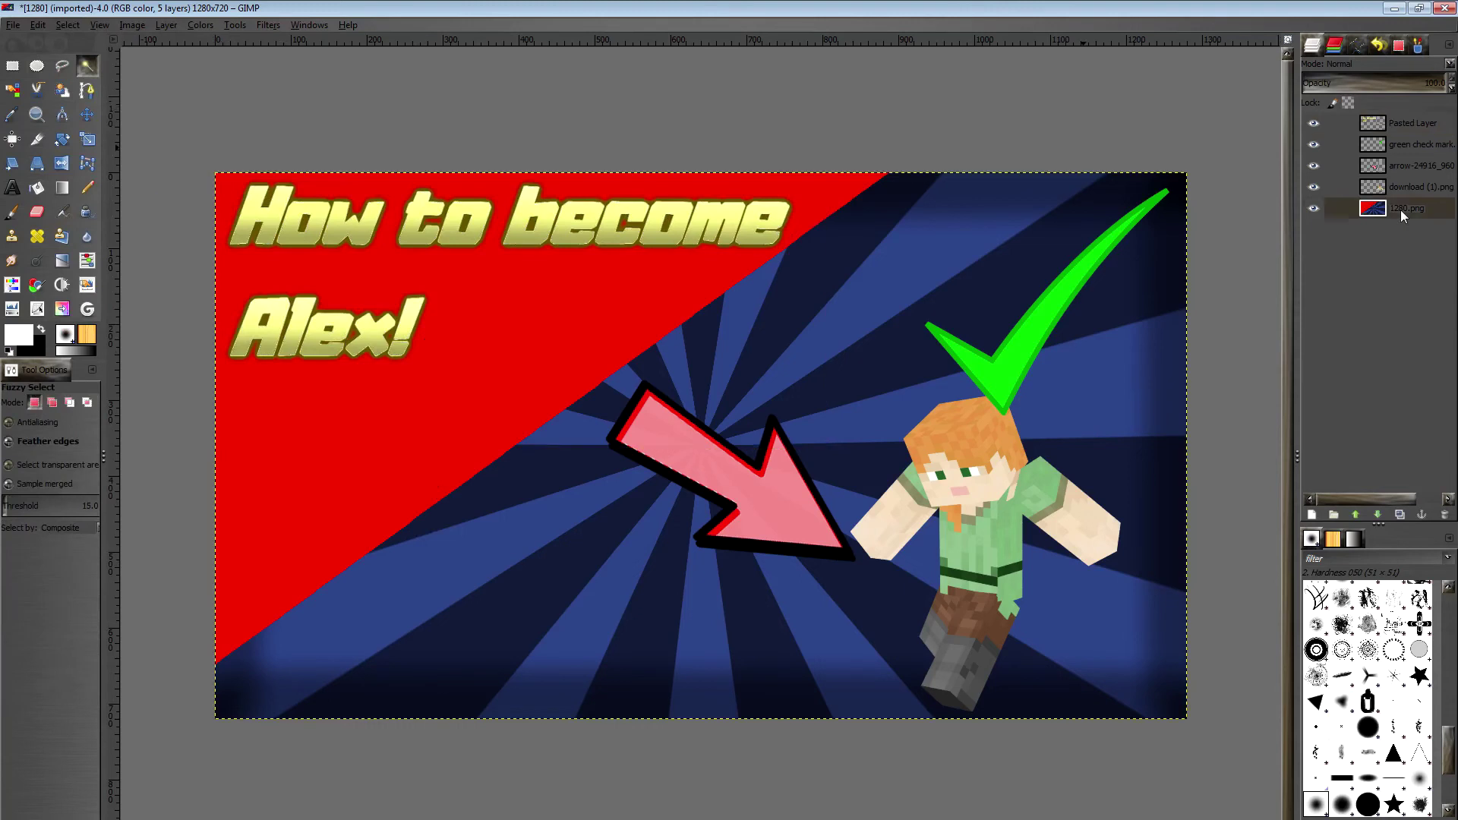
pyautogui.click(556, 340)
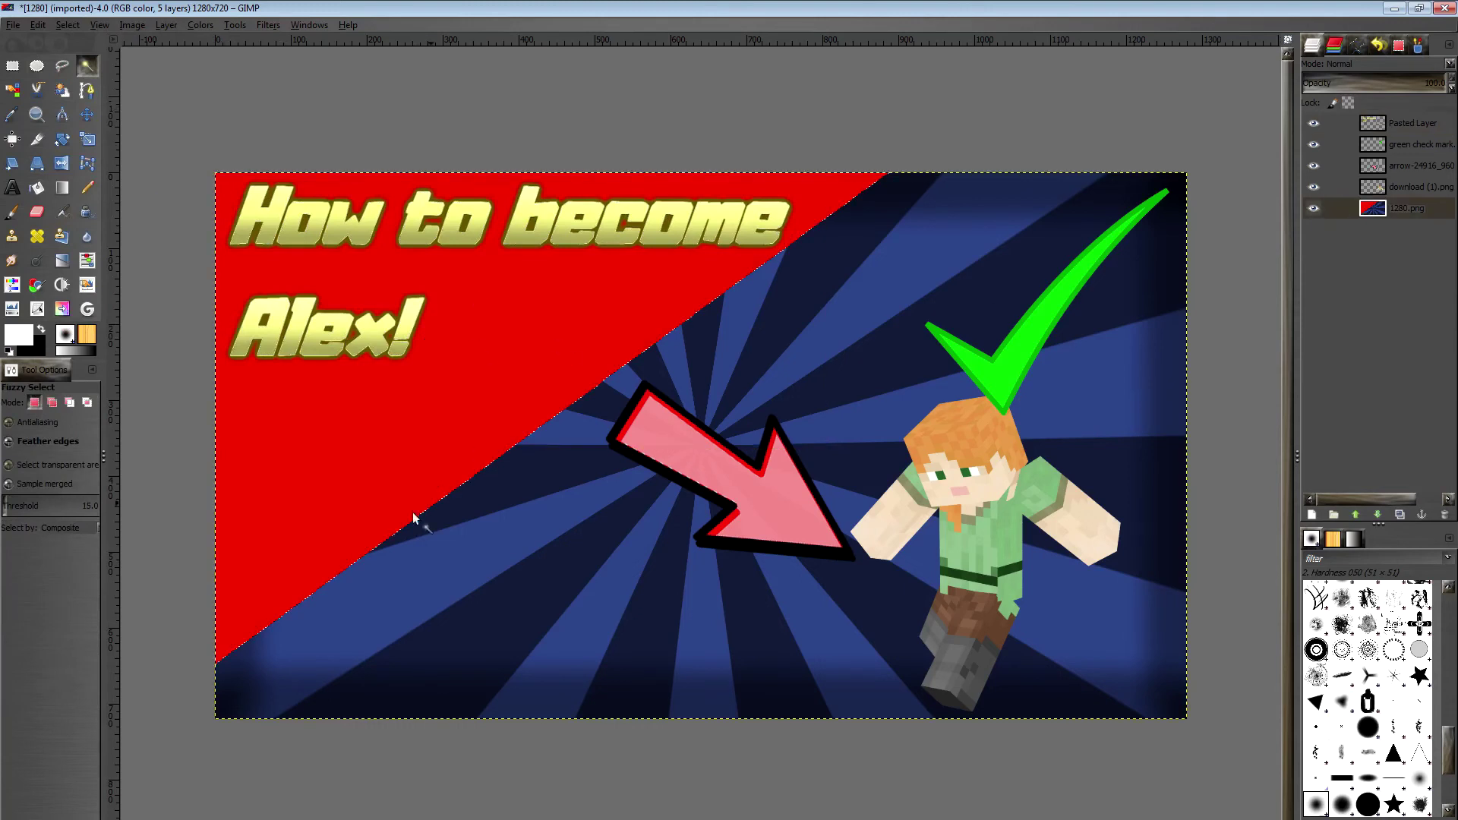
# - Airbrush soft white highlights and black shading onto the red corner at size 207.32 and opacity 32.5, and clear the selection
pyautogui.click(62, 211)
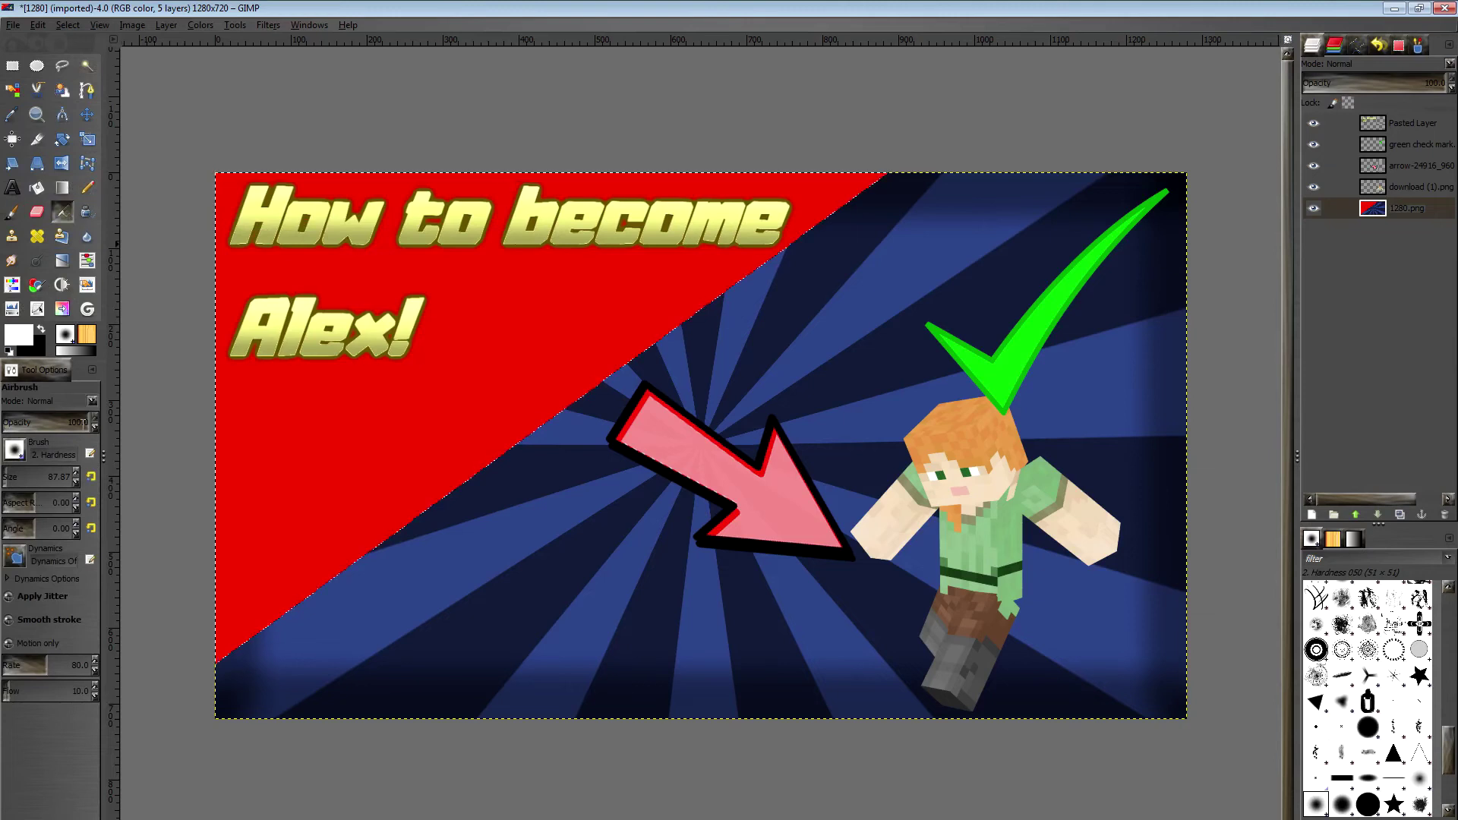
pyautogui.moveTo(9, 477); pyautogui.dragTo(20, 477)
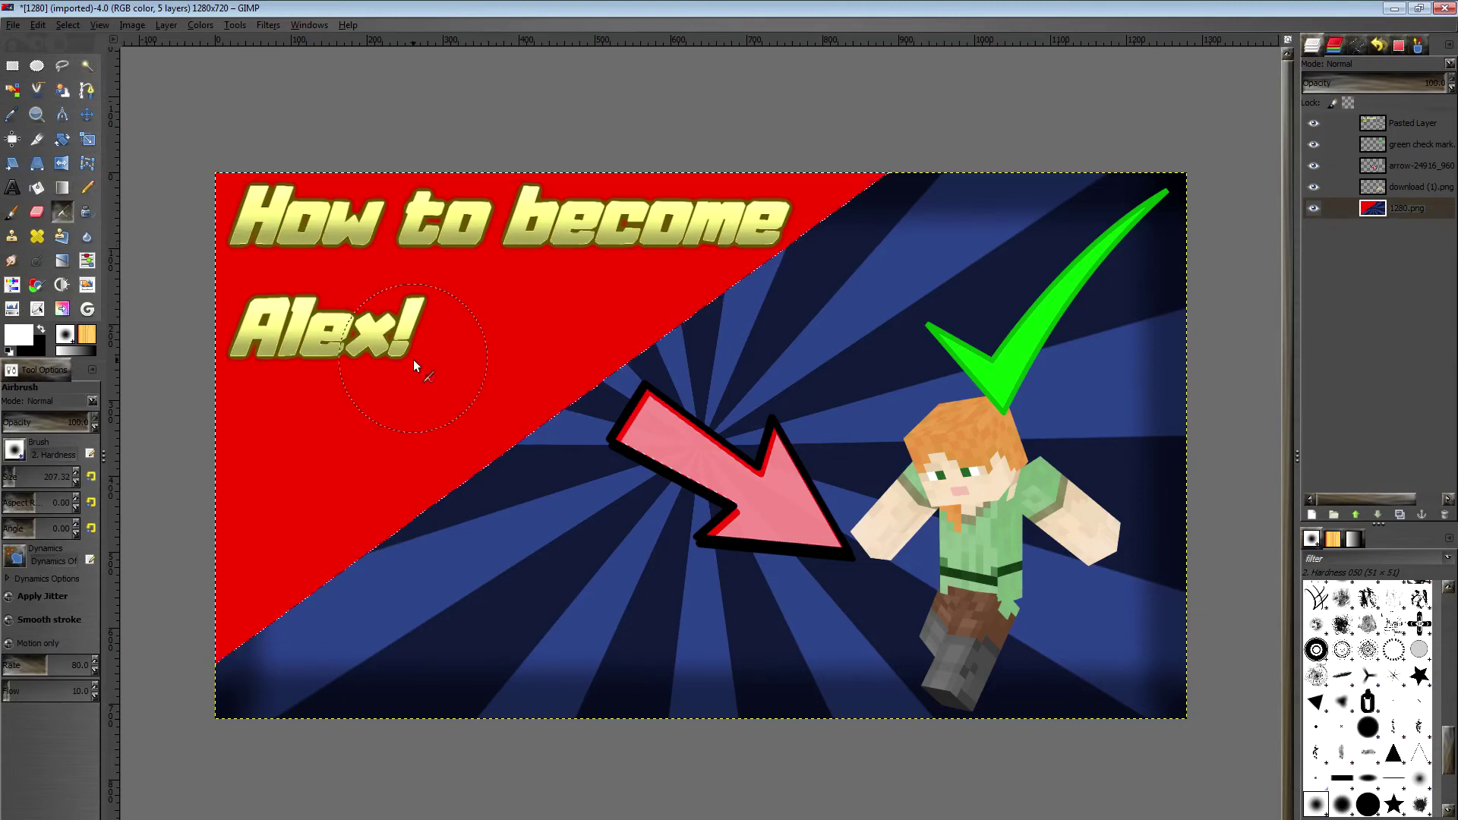
pyautogui.click(32, 423)
pyautogui.moveTo(398, 403)
pyautogui.mouseDown()
pyautogui.moveTo(280, 458)
pyautogui.moveTo(270, 215)
pyautogui.moveTo(478, 228)
pyautogui.moveTo(614, 312)
pyautogui.moveTo(578, 275)
pyautogui.moveTo(532, 341)
pyautogui.mouseUp()
pyautogui.press('x')
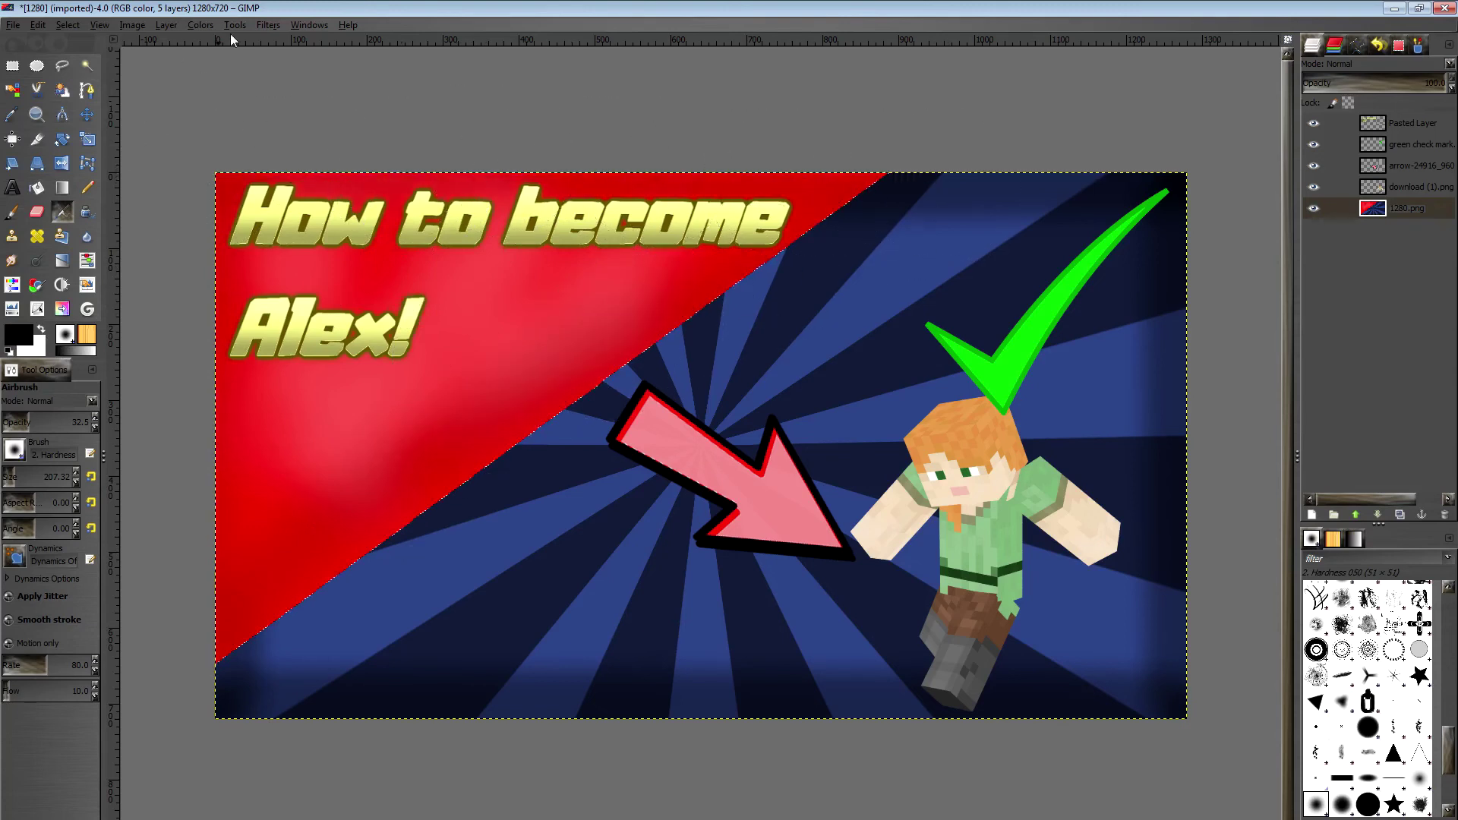
pyautogui.click(68, 25)
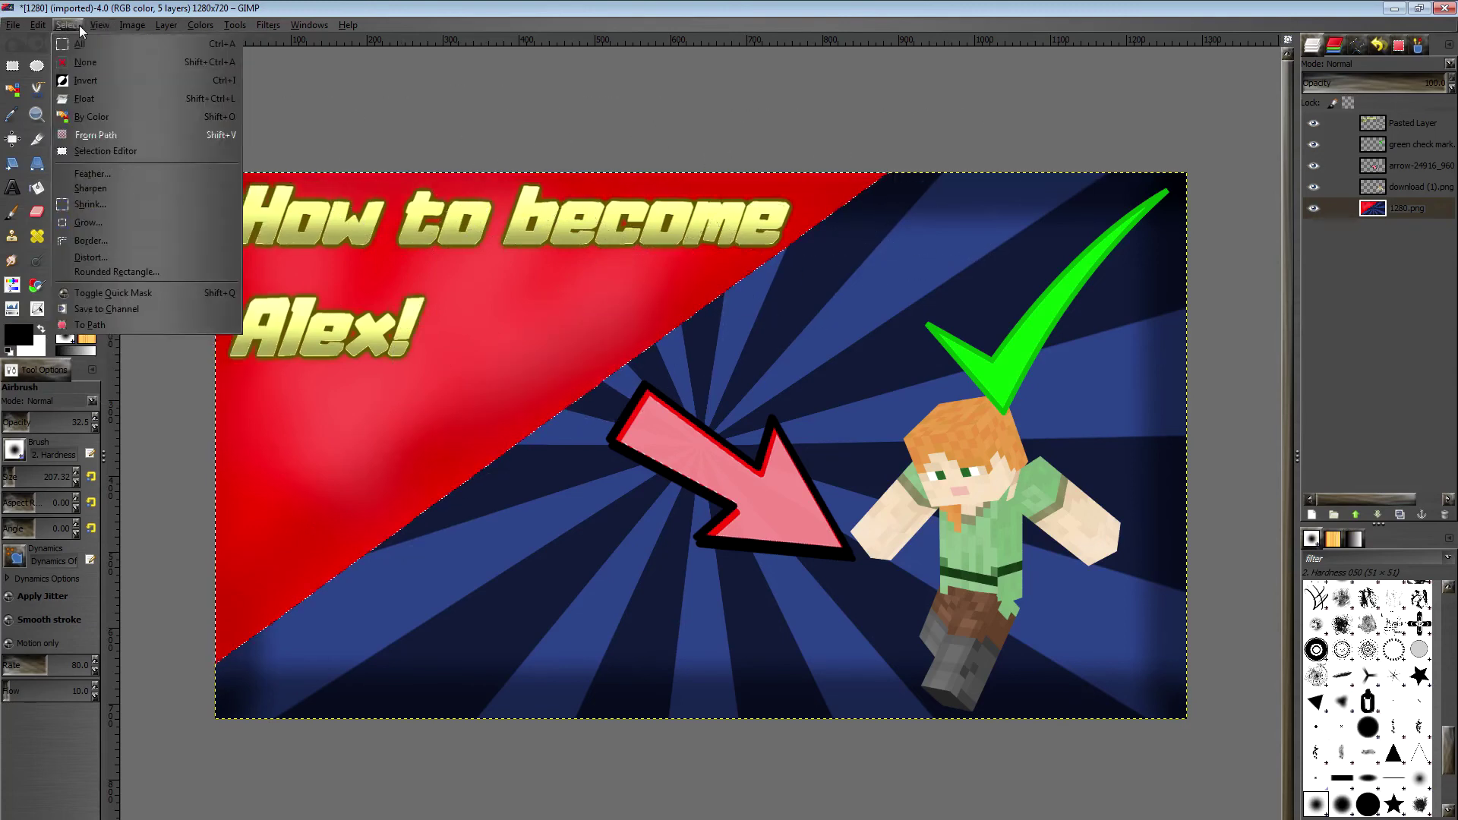
pyautogui.click(76, 58)
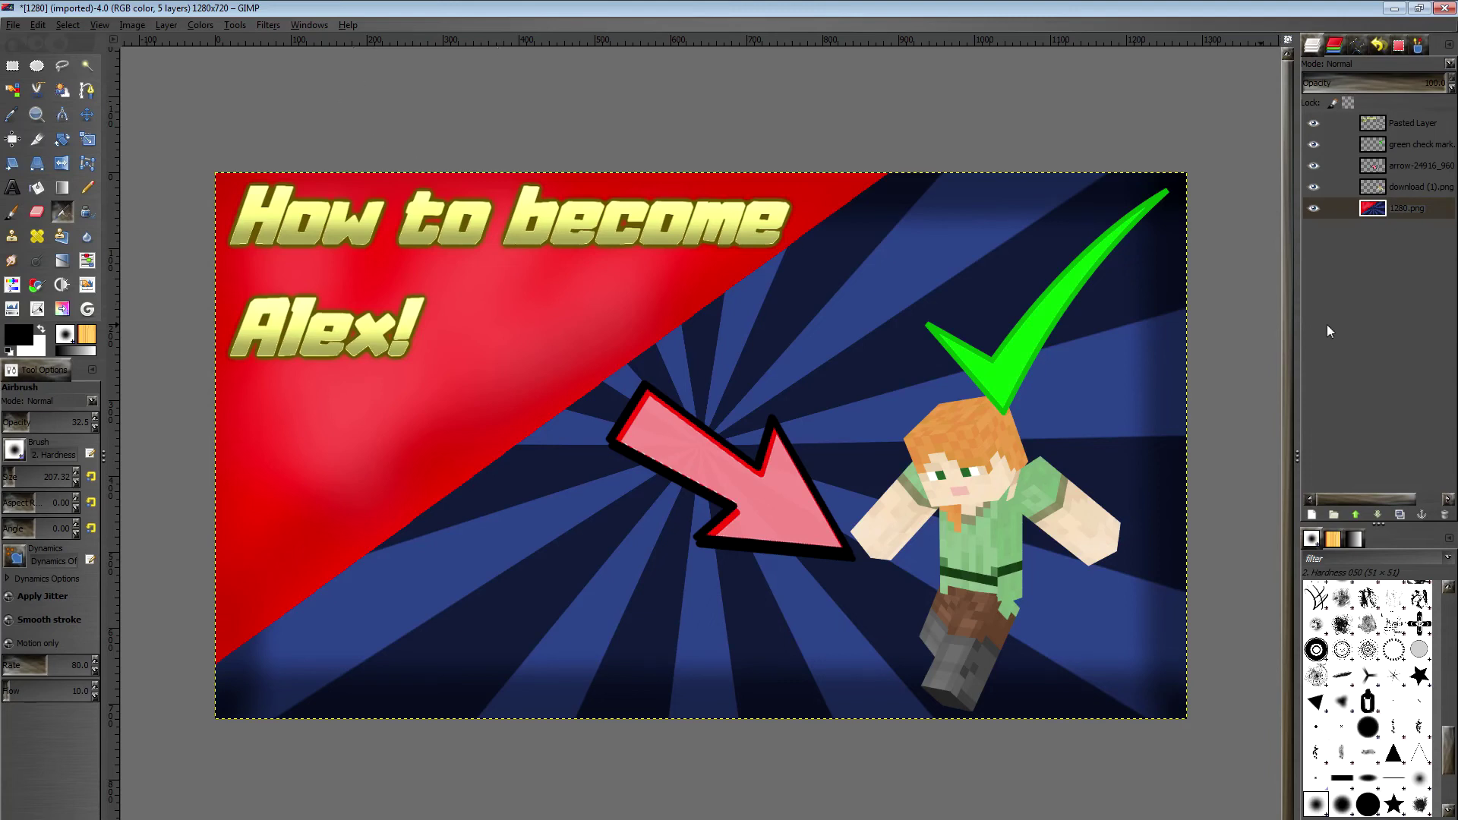
# - Merge the arrow layer down into the game character's download (1).png layer
pyautogui.click(1378, 165)
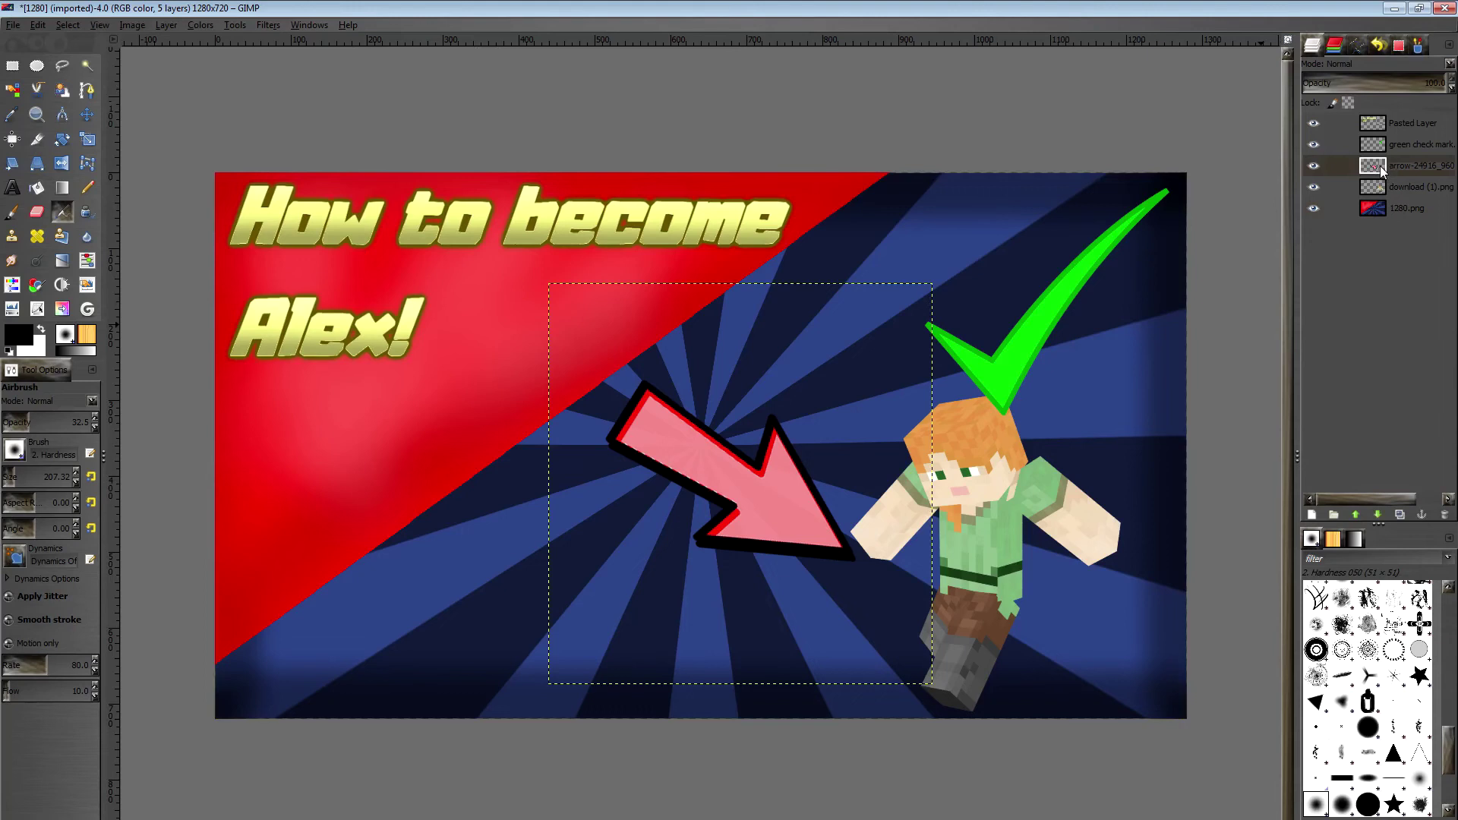
pyautogui.click(1373, 195)
pyautogui.click(1374, 169)
pyautogui.rightClick(1372, 168)
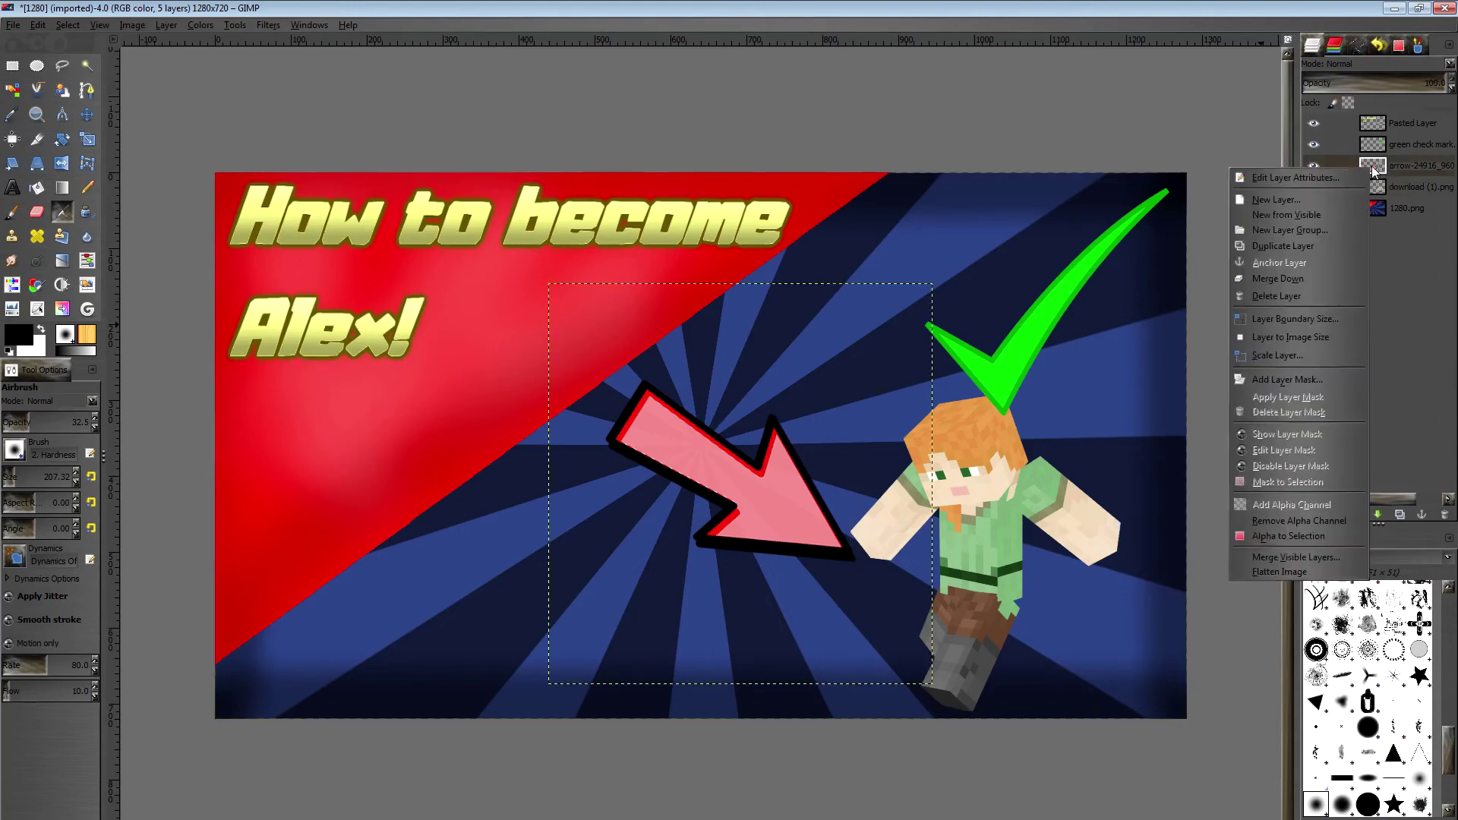
pyautogui.click(1294, 276)
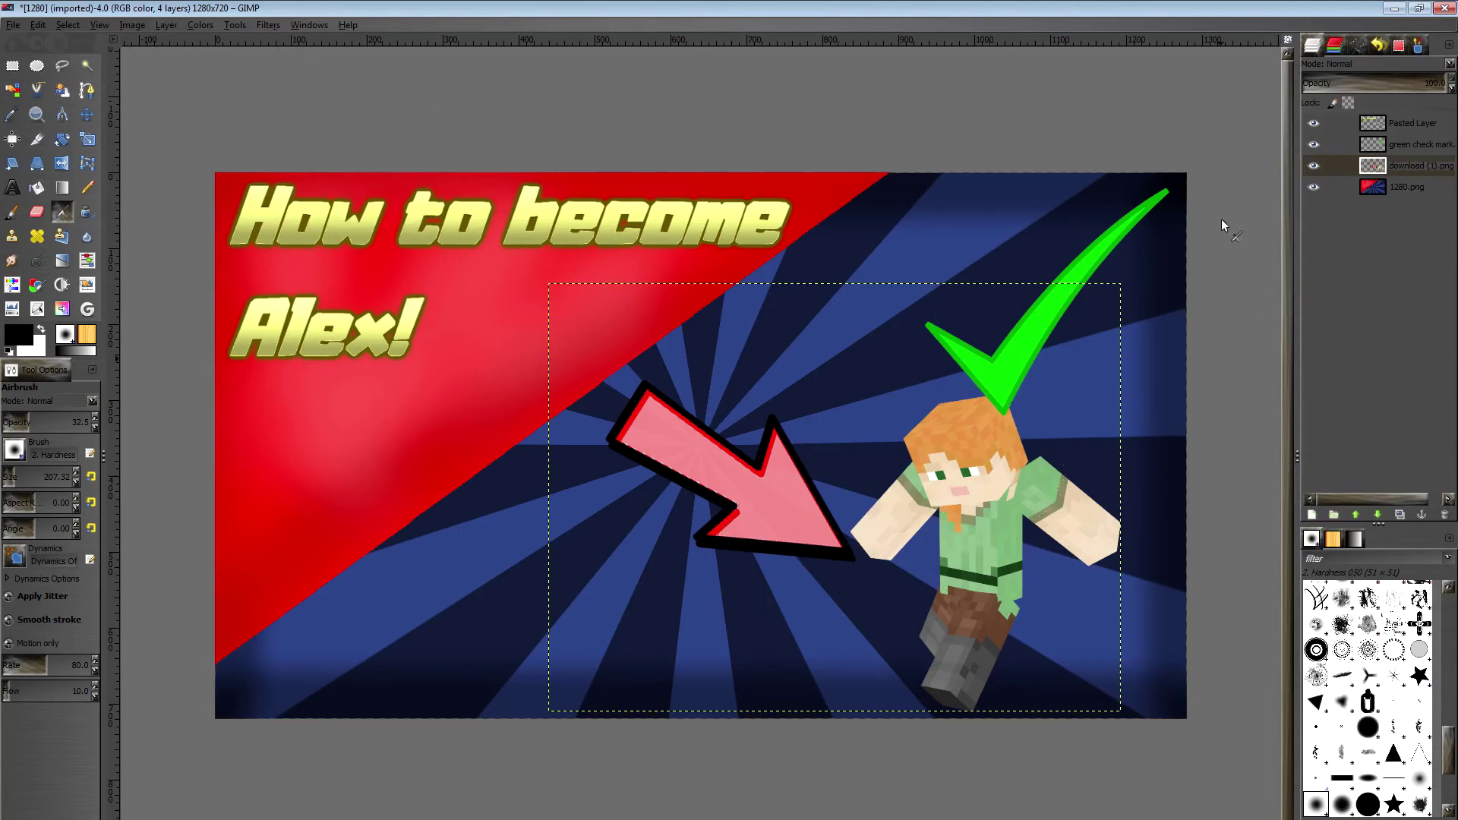
# - Select the outlines of the merged arrow and character from the layer's alpha and grow the selection slightly beyond them
pyautogui.click(165, 26)
pyautogui.moveTo(267, 191)
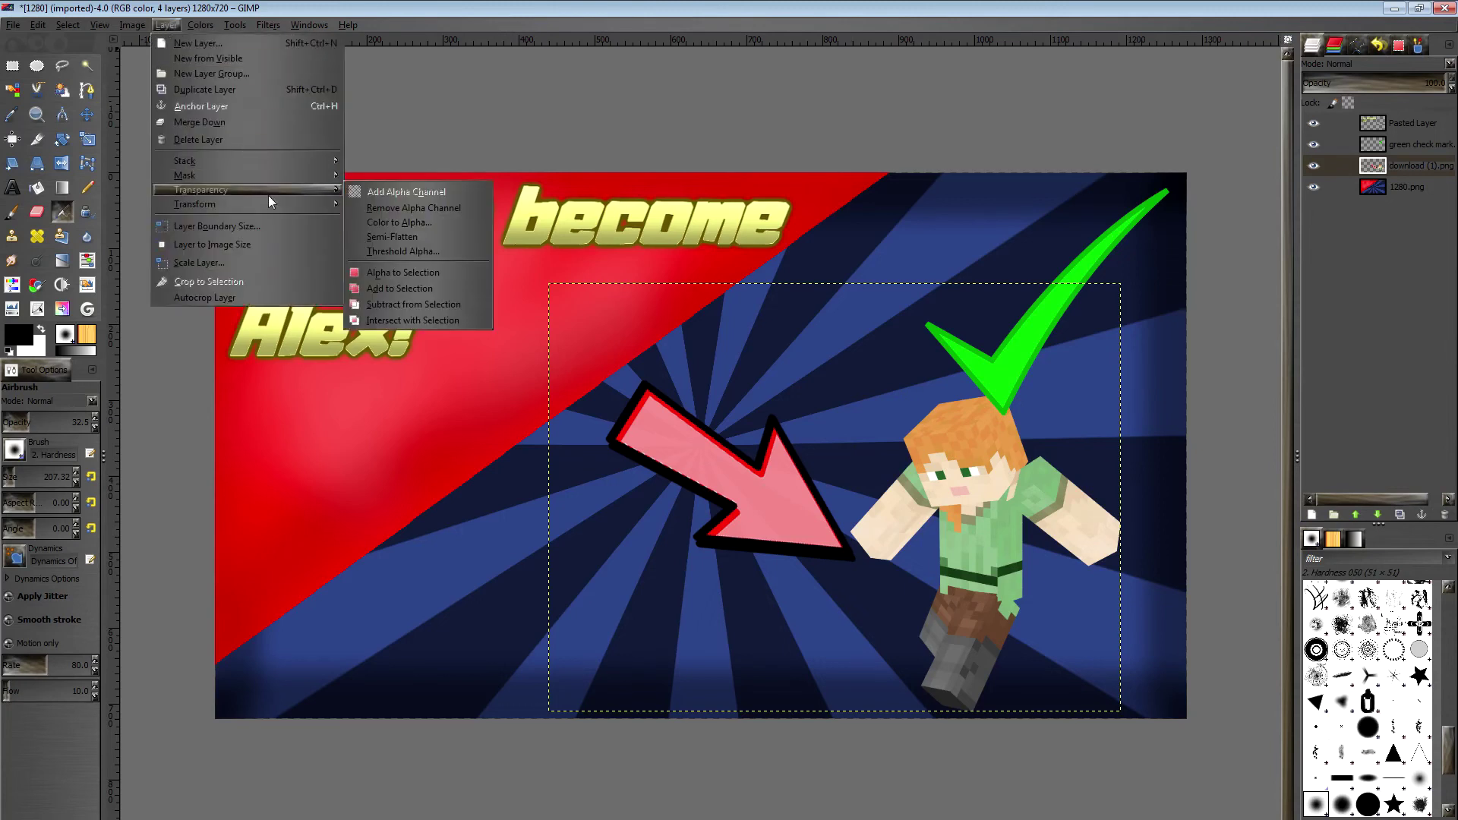
pyautogui.click(421, 272)
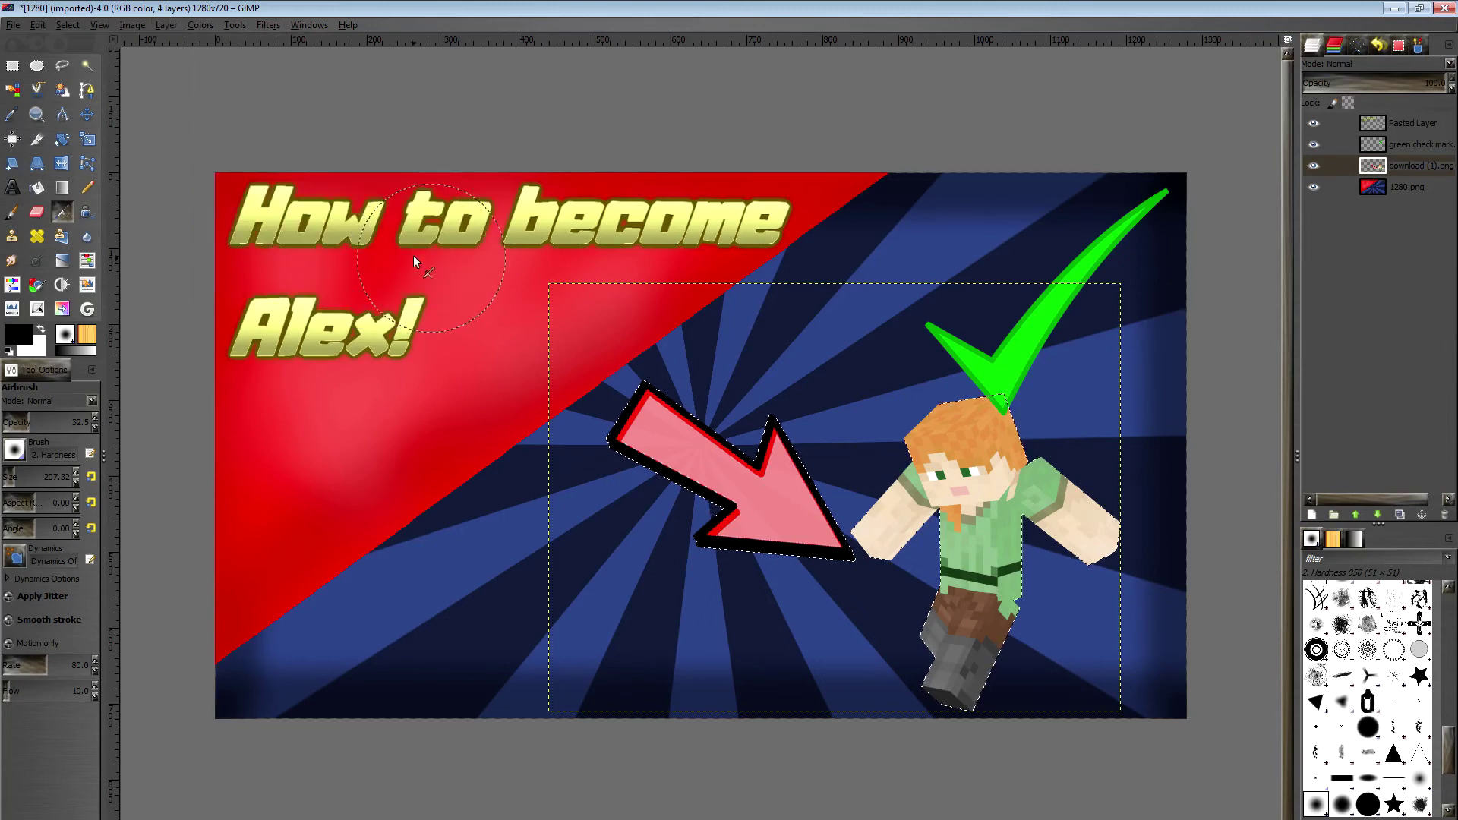
pyautogui.click(70, 30)
pyautogui.click(92, 207)
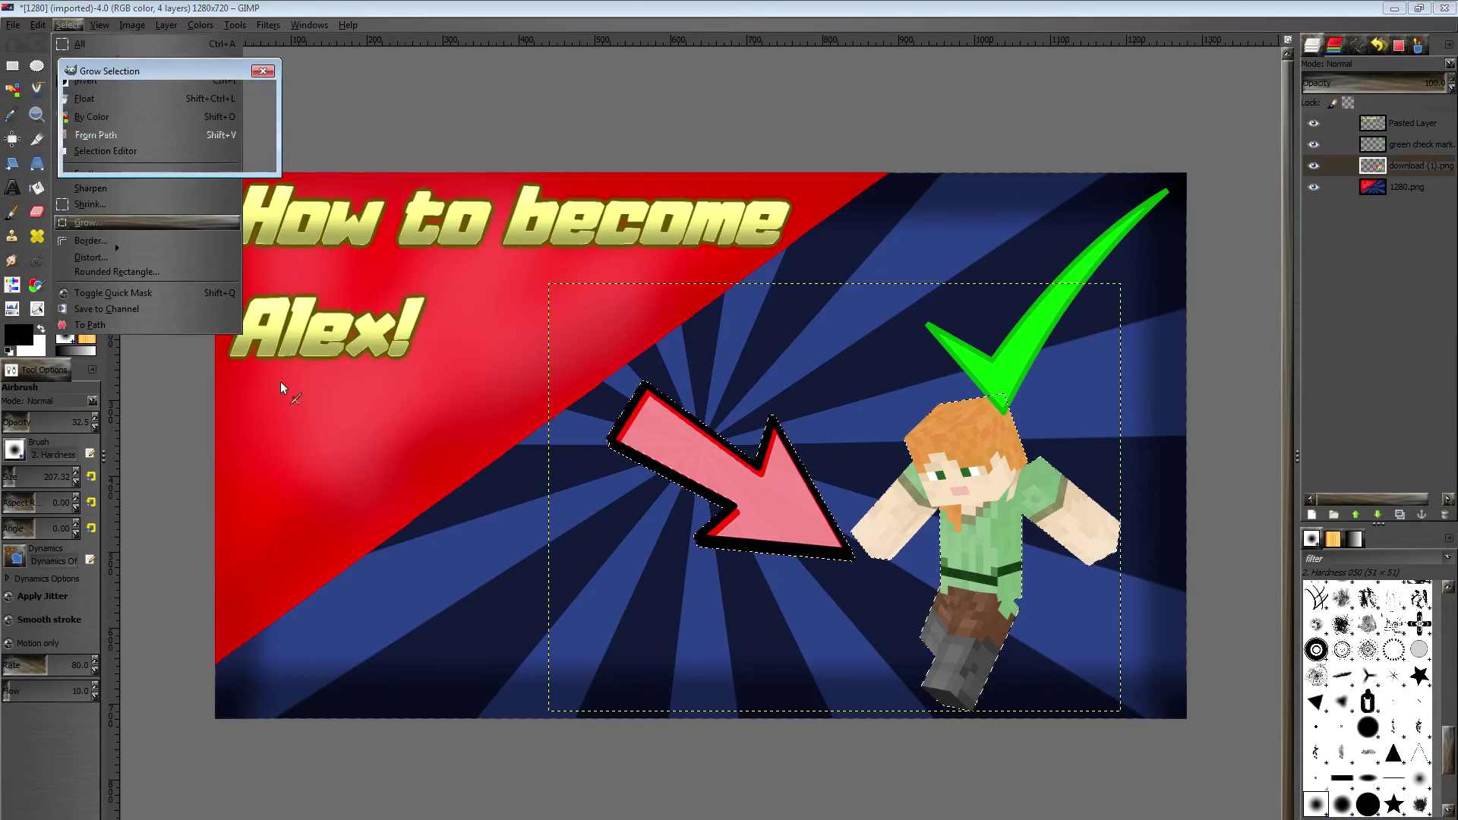
pyautogui.click(157, 158)
# - Paint the grown selection white with the Pencil on the 1280.png layer to outline the arrow and character, and clear the selection
pyautogui.click(1351, 188)
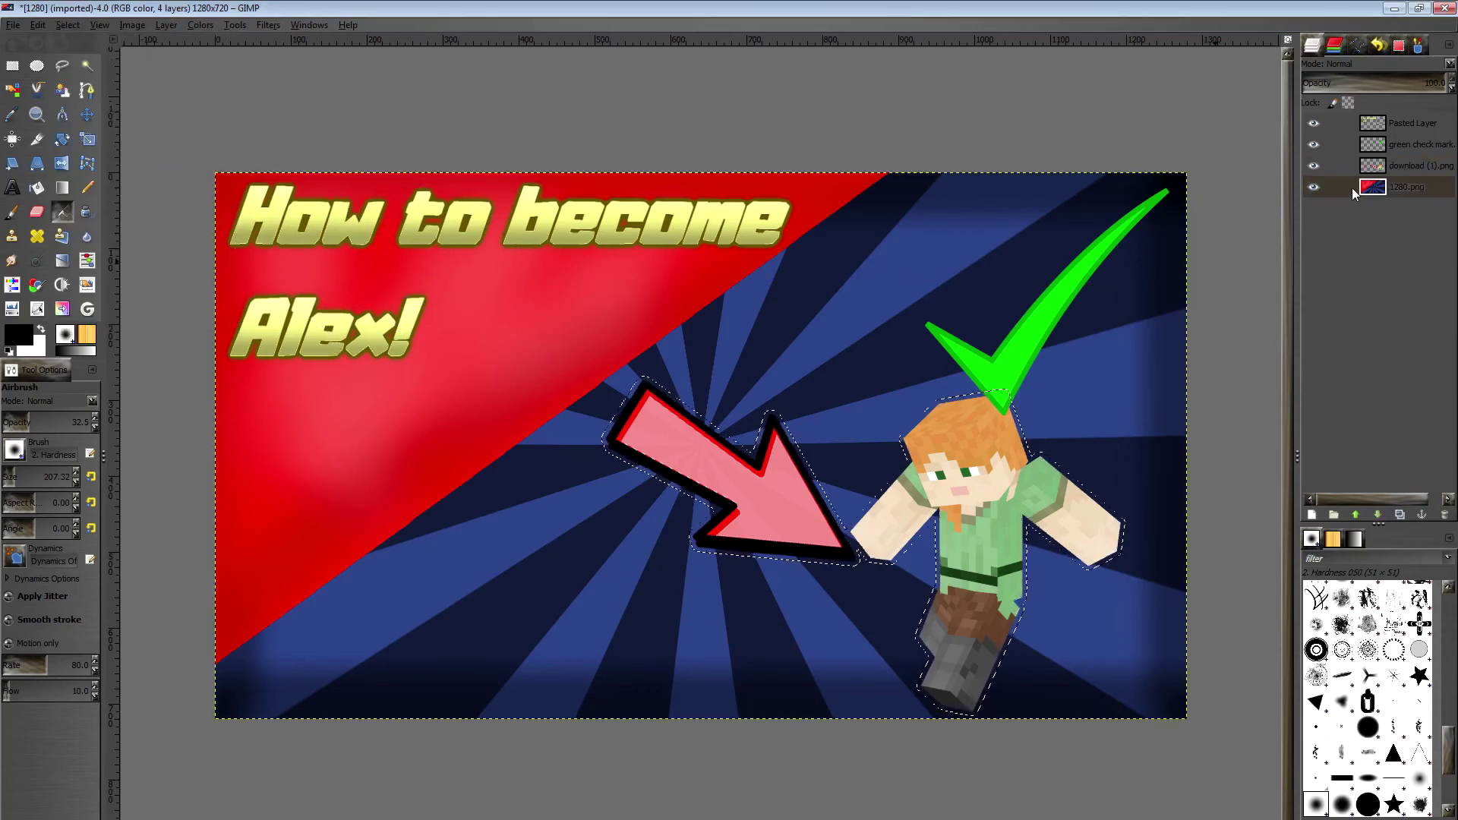
pyautogui.click(87, 187)
pyautogui.click(42, 331)
pyautogui.moveTo(653, 395)
pyautogui.mouseDown()
pyautogui.moveTo(618, 456)
pyautogui.moveTo(612, 407)
pyautogui.moveTo(804, 516)
pyautogui.moveTo(769, 558)
pyautogui.moveTo(936, 465)
pyautogui.moveTo(926, 654)
pyautogui.moveTo(963, 368)
pyautogui.mouseUp()
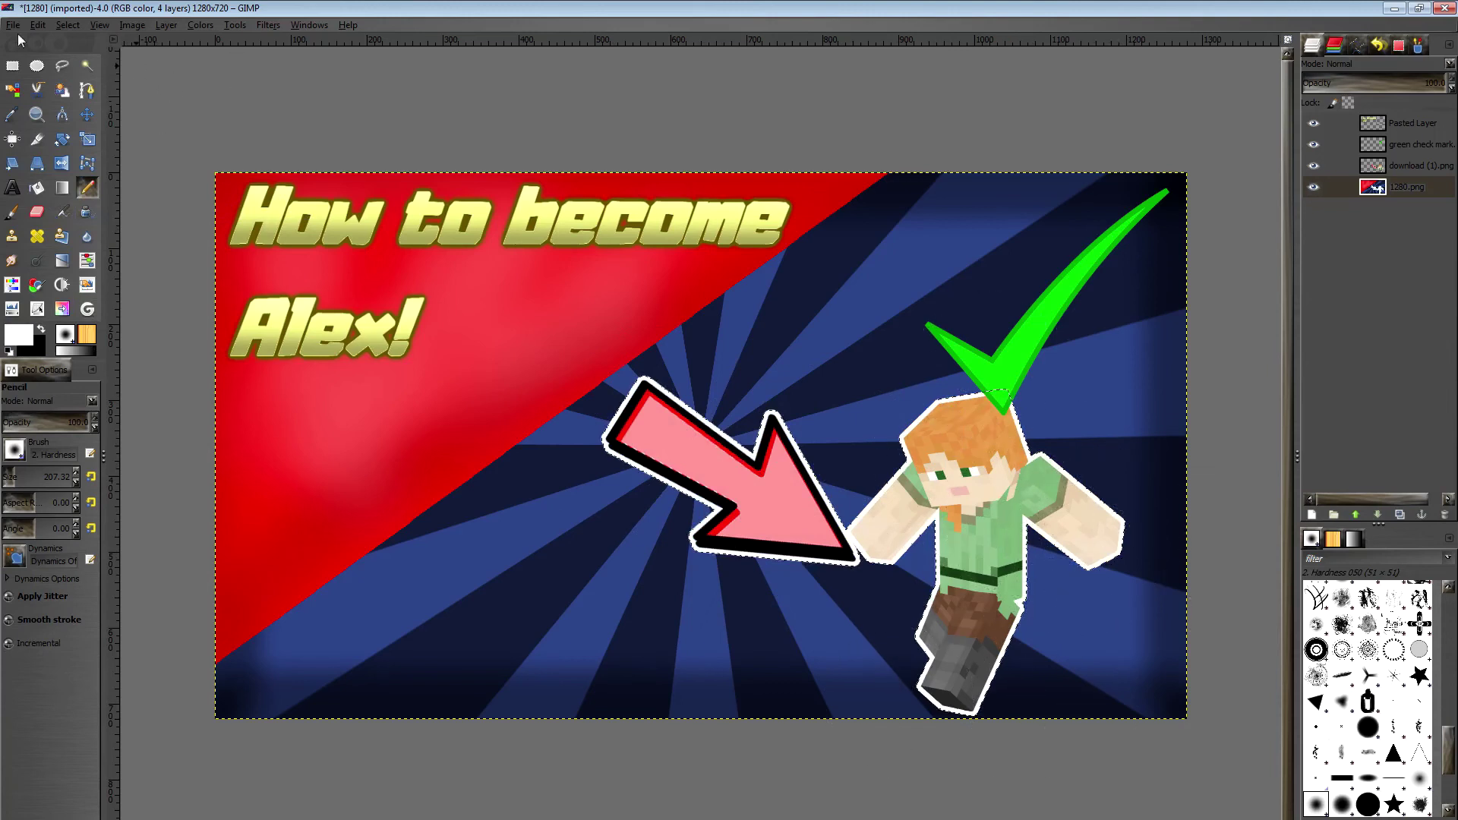
pyautogui.click(67, 25)
pyautogui.click(76, 60)
pyautogui.press('-')
pyautogui.press('+')
pyautogui.press('-')
pyautogui.press('-')
pyautogui.press('+')
pyautogui.press('+')
# - Airbrush a faint white texture over the red corner with the W_Fat Star brush, undoing the first strokes that cover the sunburst
pyautogui.click(62, 212)
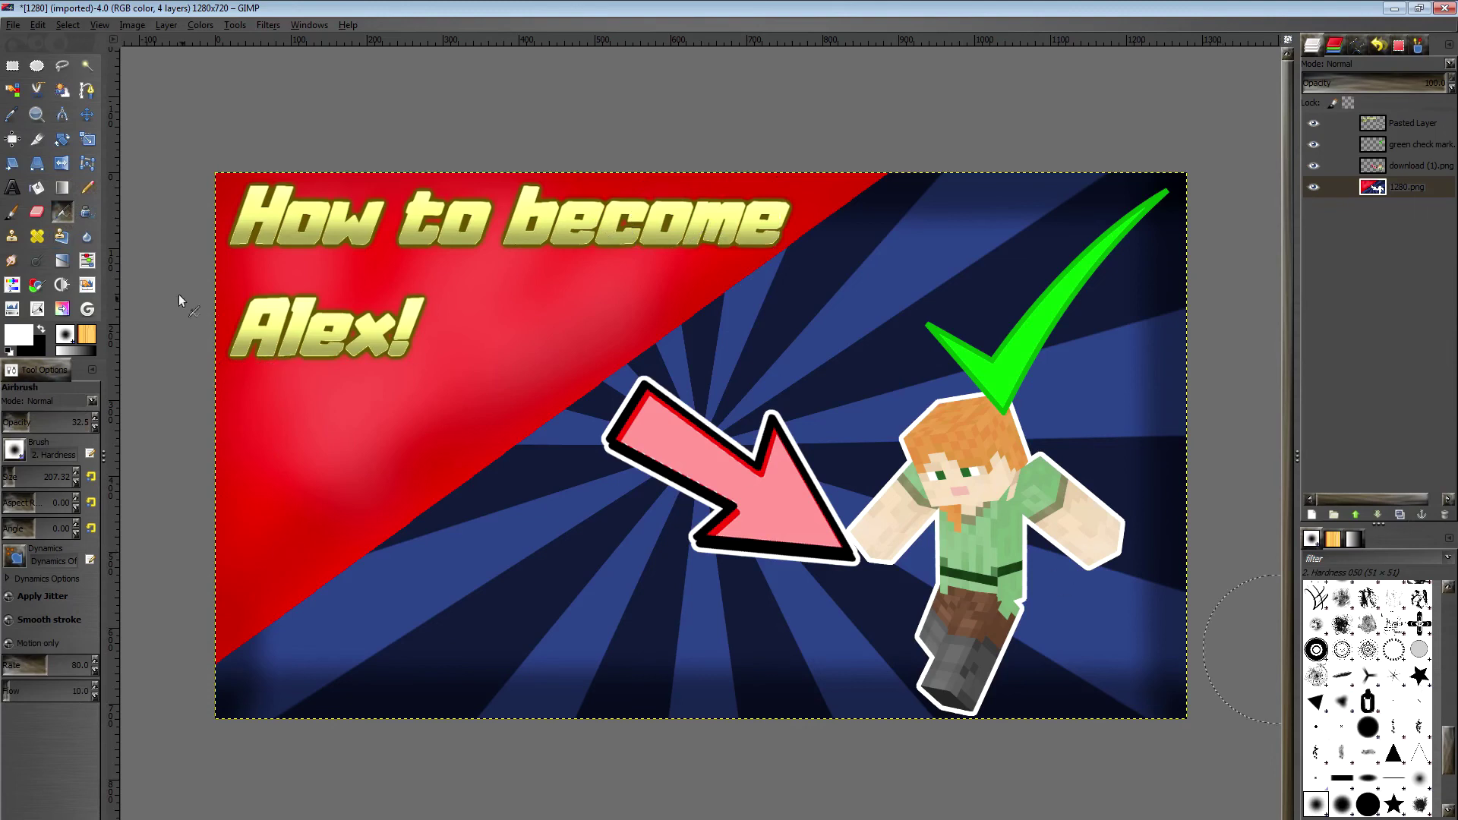
pyautogui.click(1418, 675)
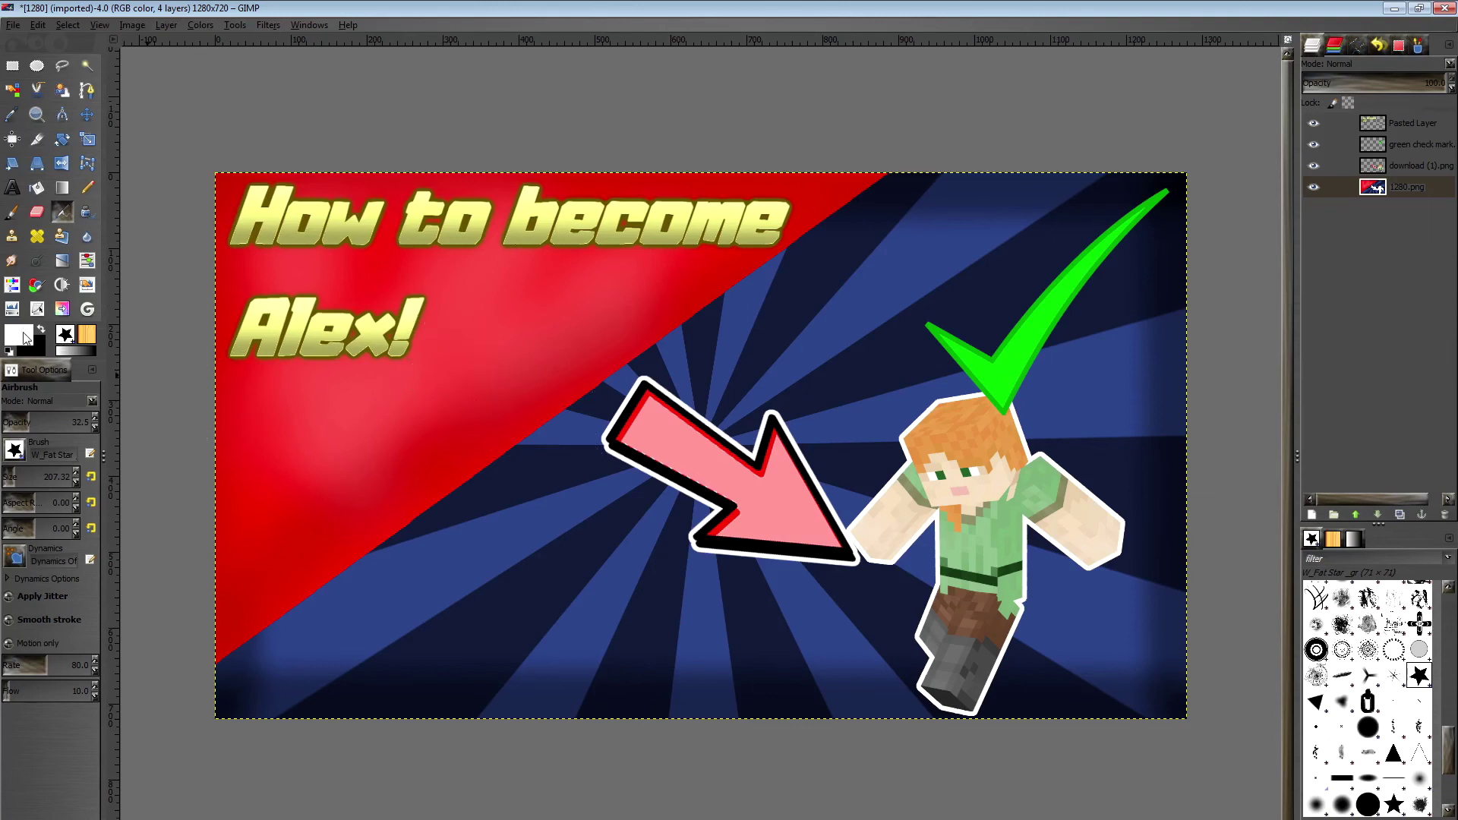
pyautogui.moveTo(491, 426)
pyautogui.mouseDown()
pyautogui.moveTo(342, 538)
pyautogui.moveTo(514, 301)
pyautogui.mouseUp()
pyautogui.moveTo(595, 532)
pyautogui.mouseDown()
pyautogui.moveTo(789, 348)
pyautogui.moveTo(897, 412)
pyautogui.moveTo(1067, 650)
pyautogui.moveTo(924, 277)
pyautogui.moveTo(559, 209)
pyautogui.moveTo(293, 509)
pyautogui.mouseUp()
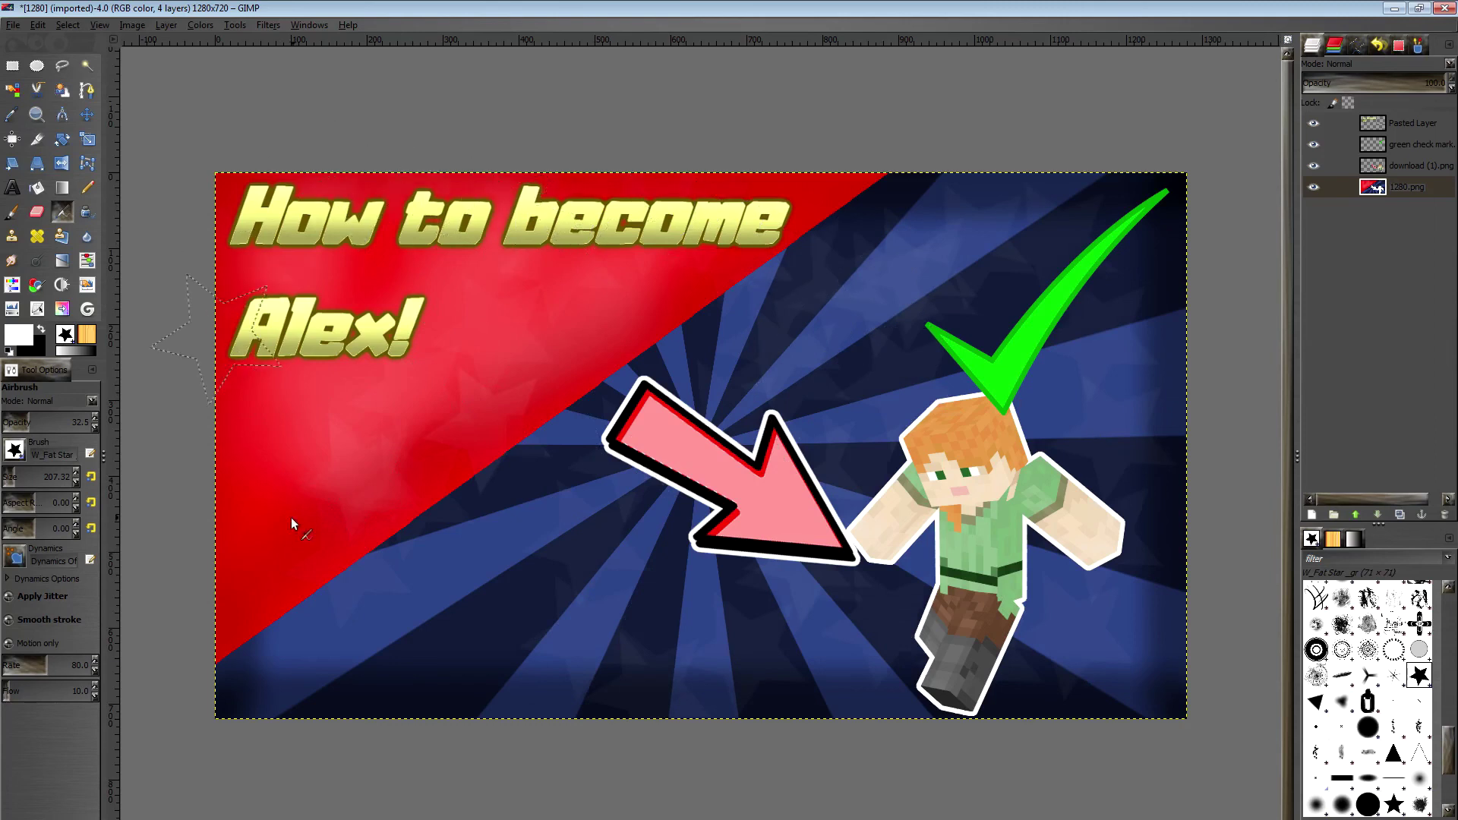
pyautogui.hotkey('ctrl', 'z')
pyautogui.moveTo(254, 513)
pyautogui.mouseDown()
pyautogui.moveTo(366, 425)
pyautogui.moveTo(464, 247)
pyautogui.moveTo(344, 376)
pyautogui.moveTo(709, 207)
pyautogui.mouseUp()
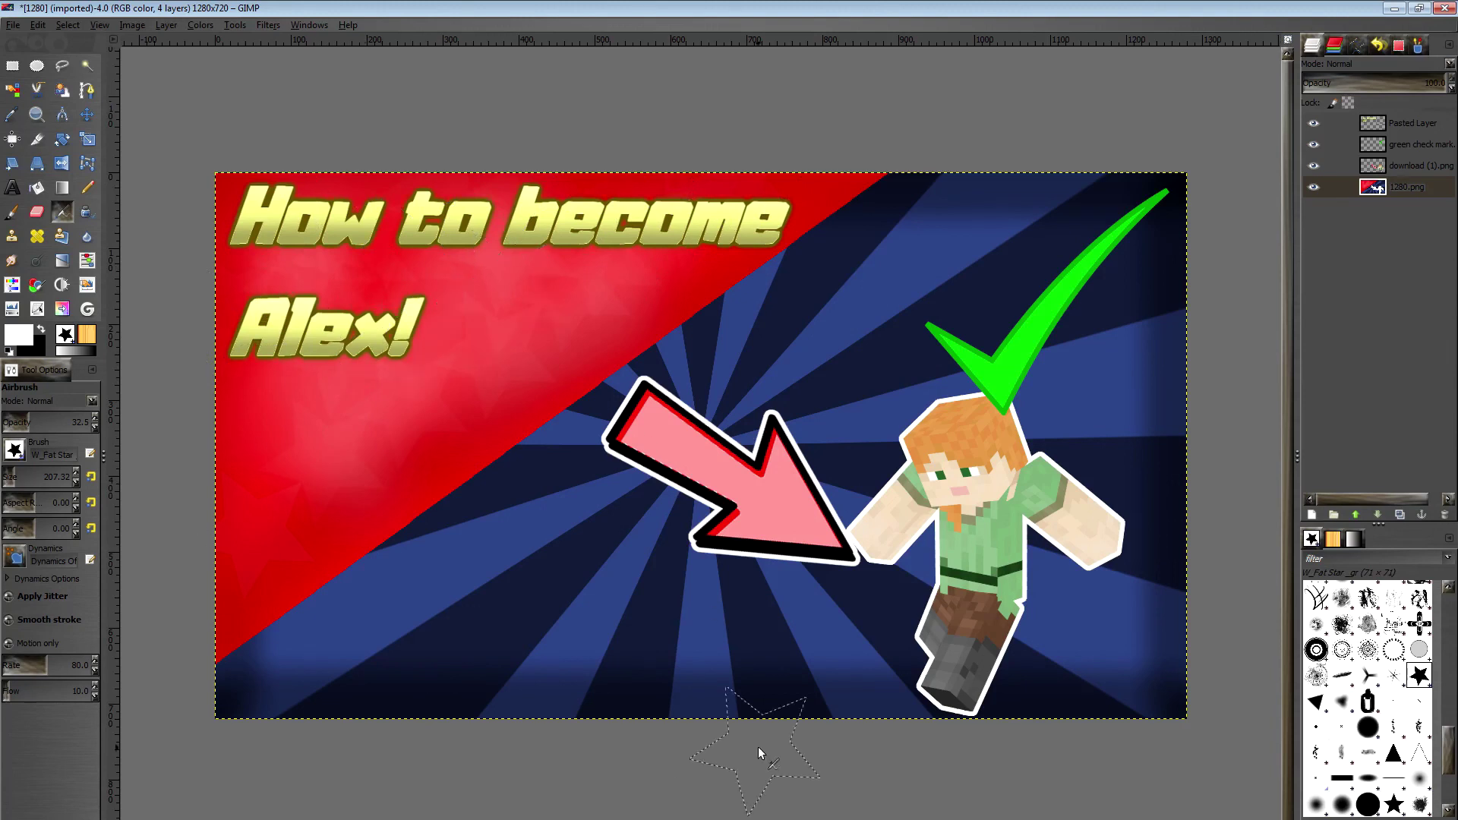
pyautogui.click(1404, 165)
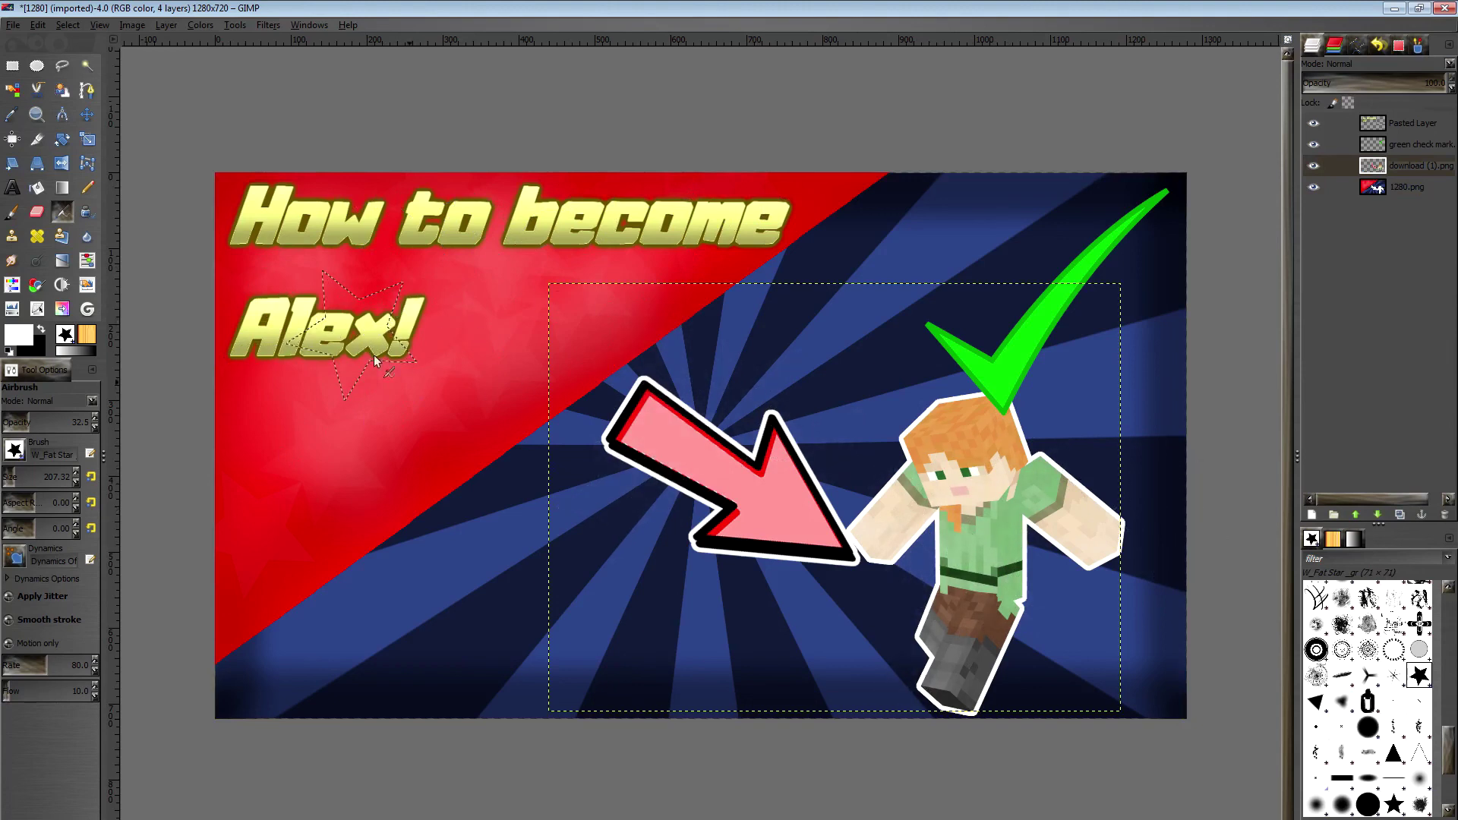
pyautogui.click(68, 25)
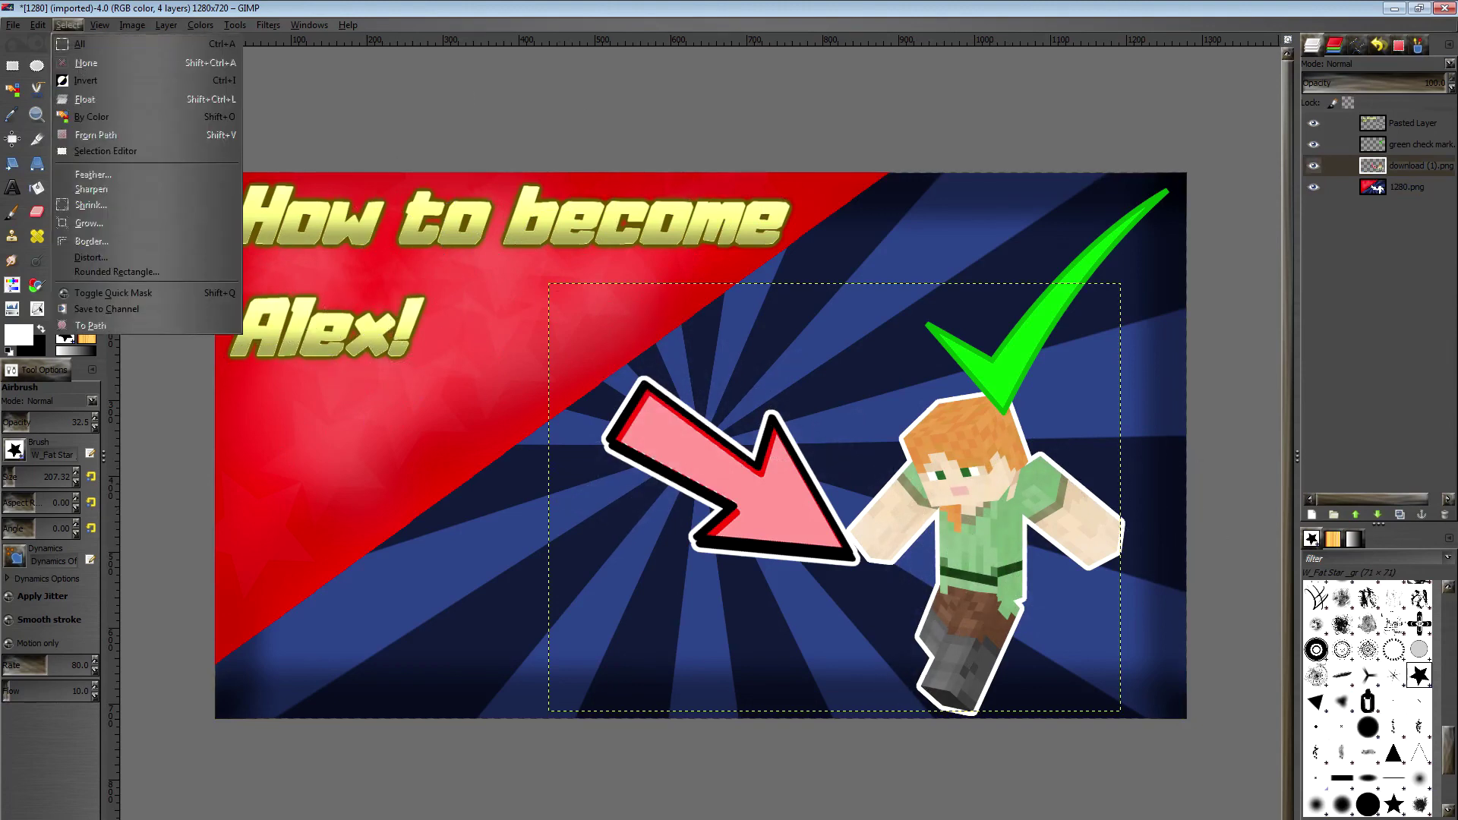
pyautogui.click(1396, 196)
pyautogui.press('-')
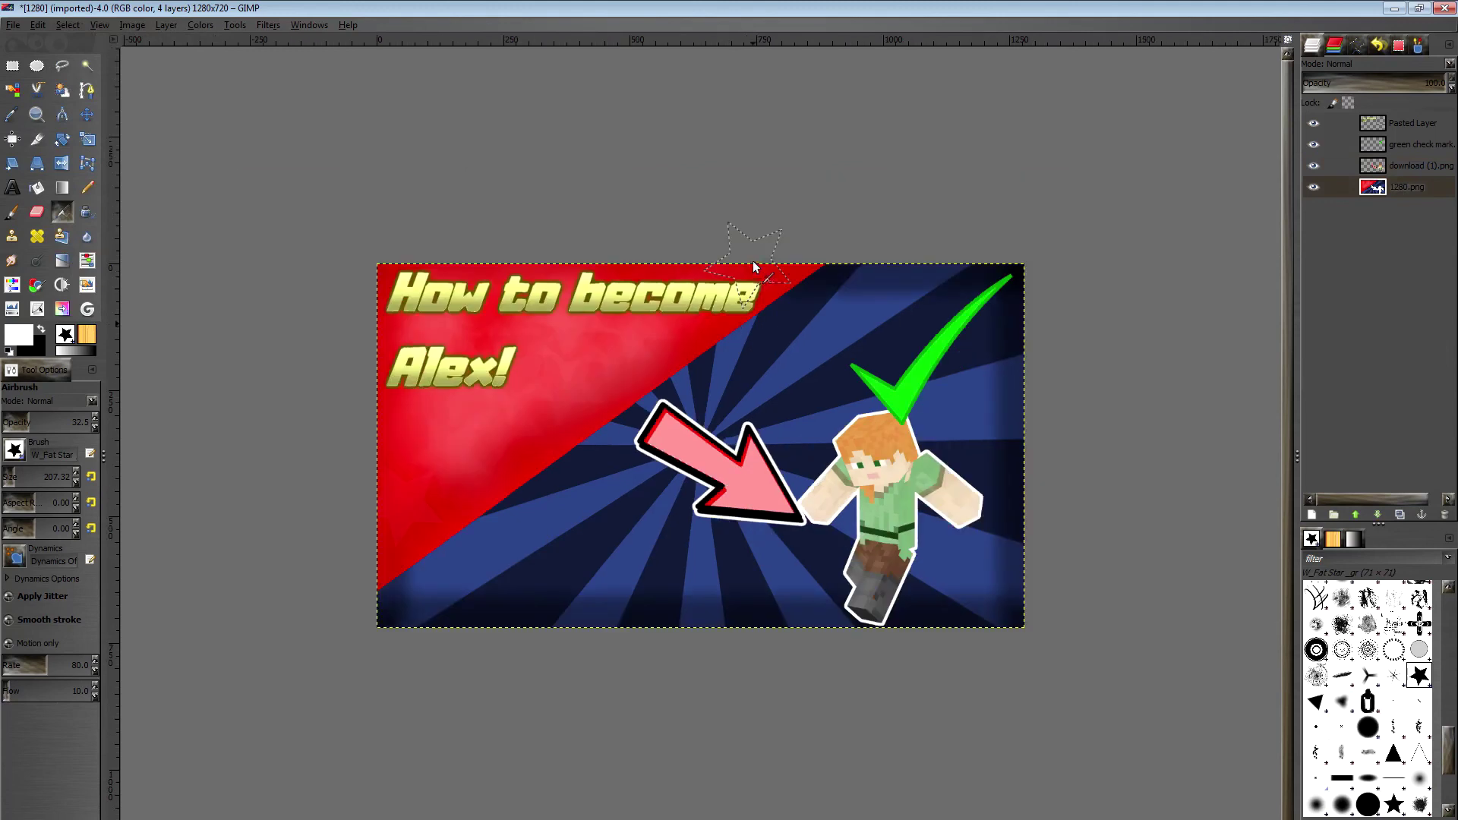